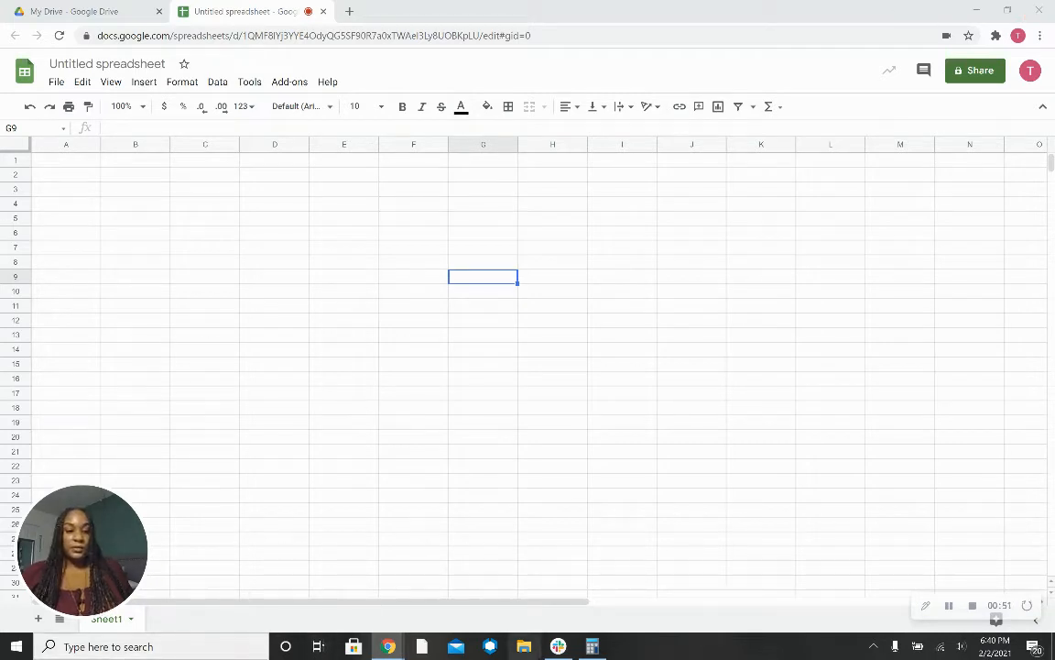
- Enter the label Income in cell A2 and its amount 2700 in B2
key(ctrl+plus)
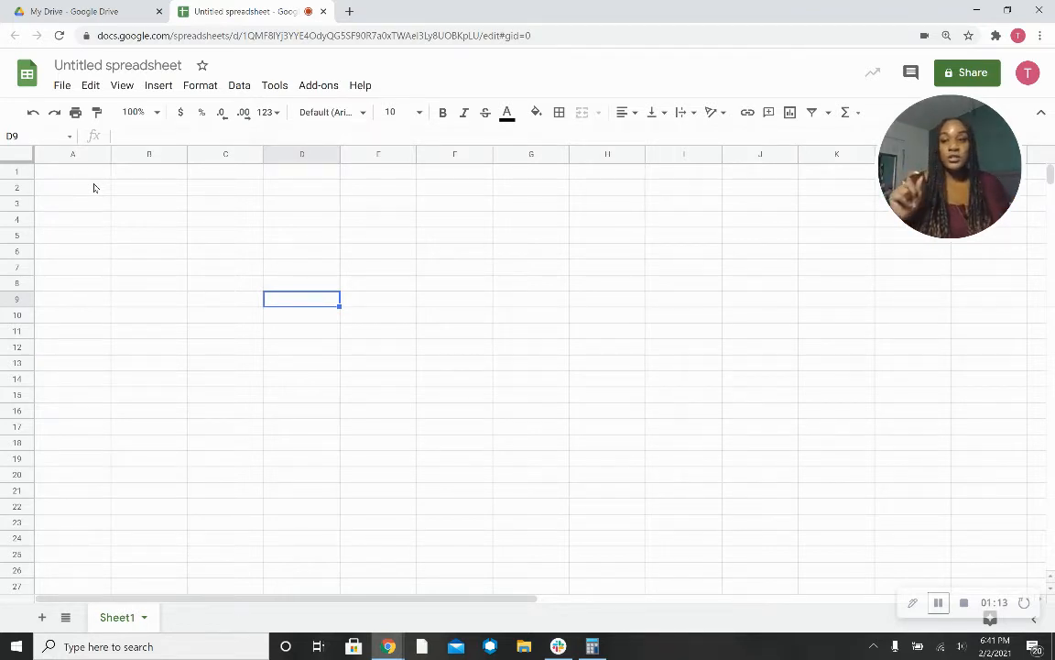
click(94, 194)
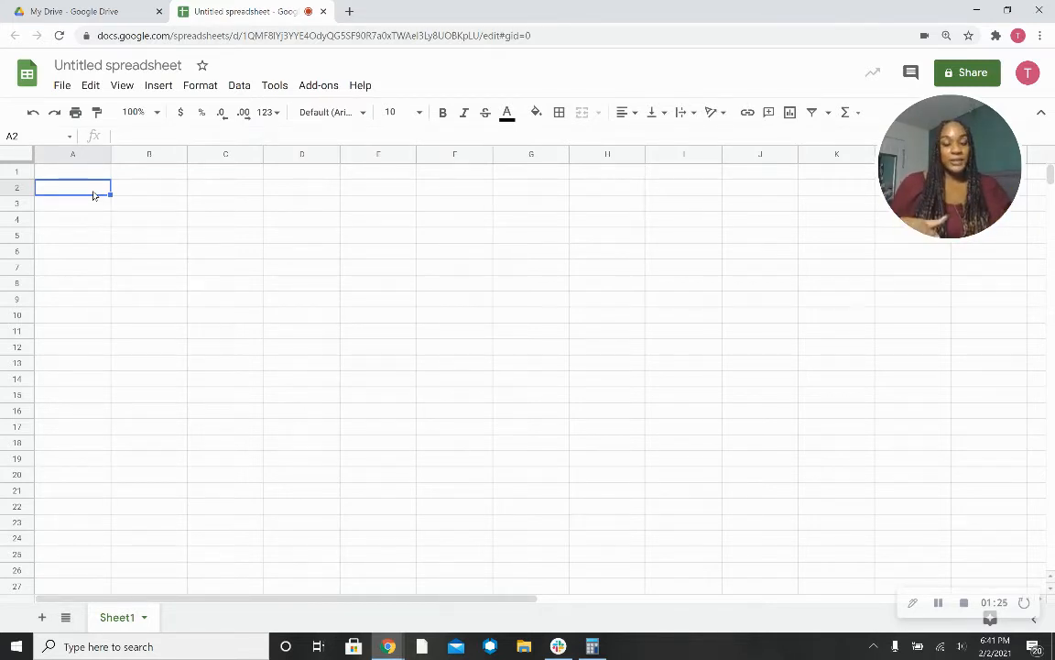
double_click(93, 191)
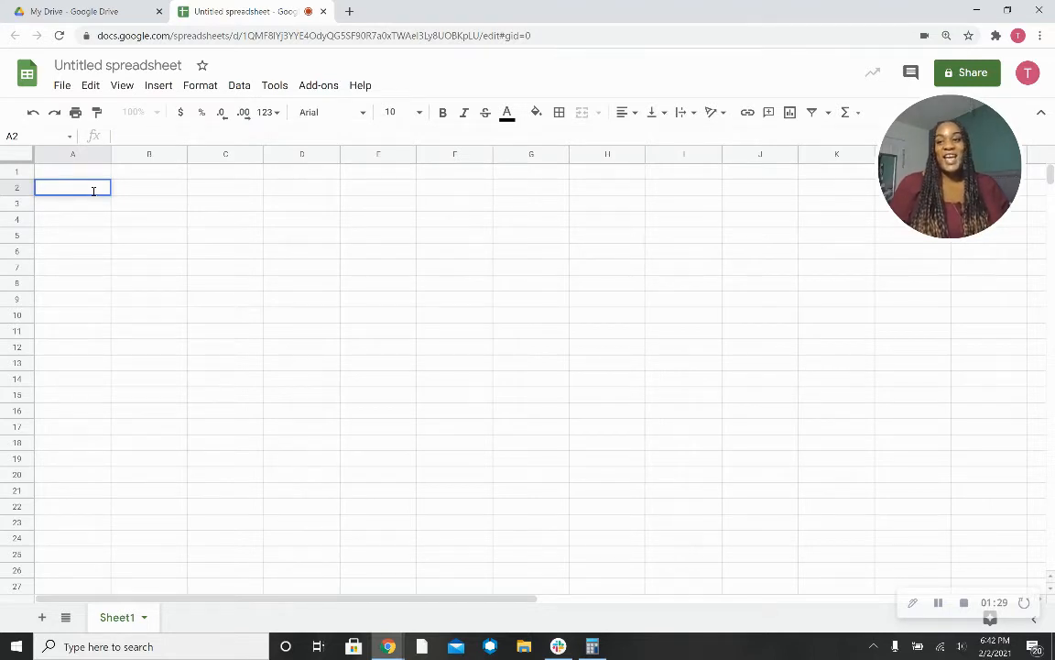
text(Income)
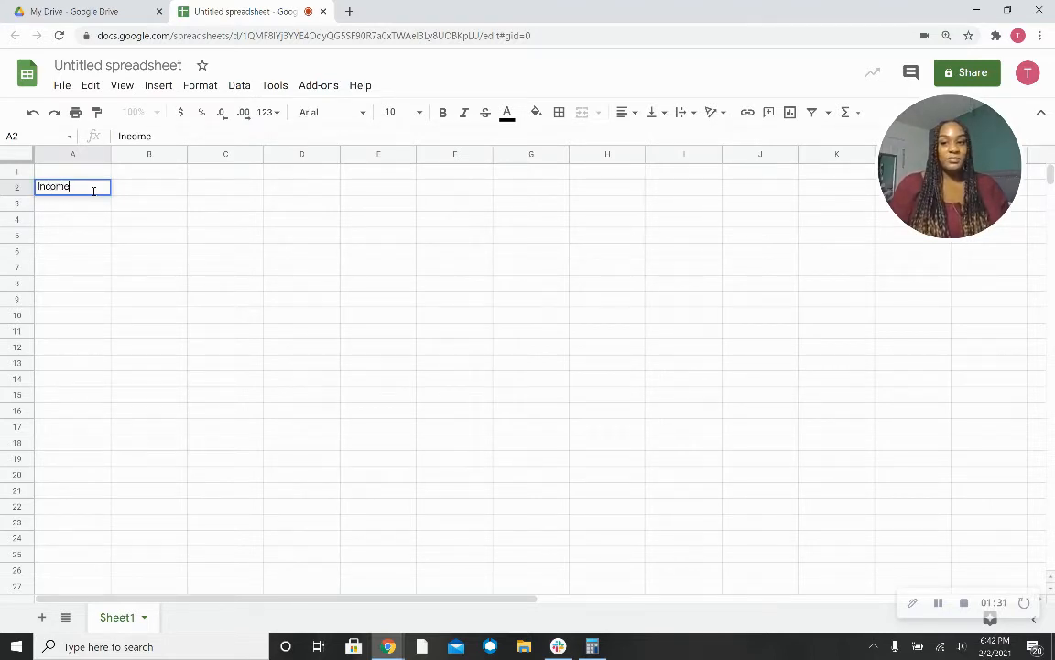
key(Tab)
text(24)
key(BackSpace)
text(700)
key(Tab)
- Add the section label Expenses in cell A4, leaving a blank row below the income line
key(Return)
key(Left)
key(Down)
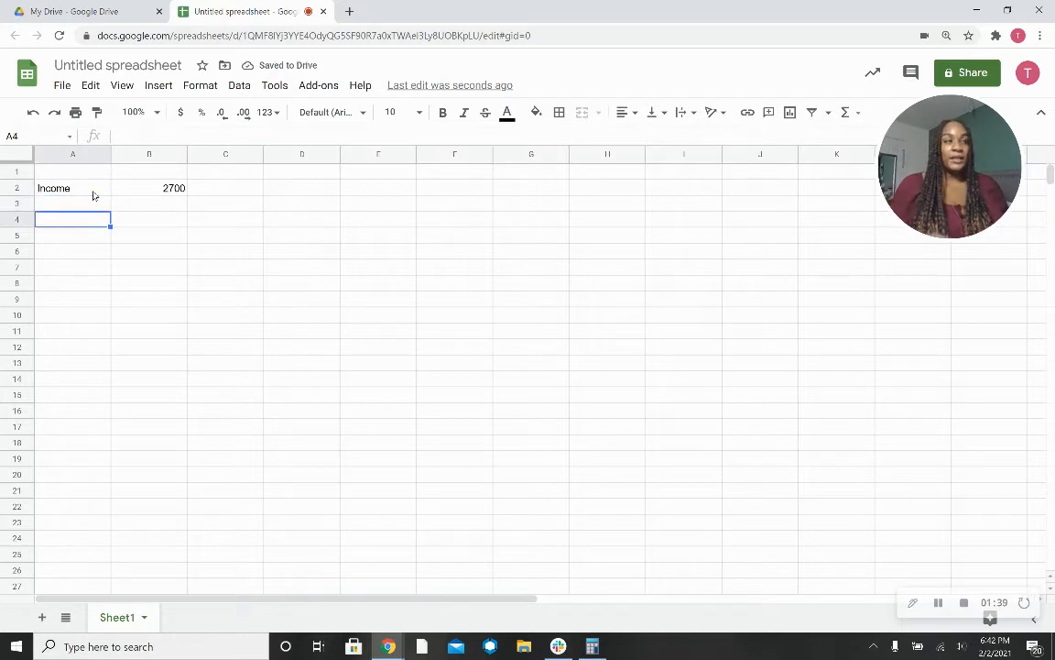
text(Expe)
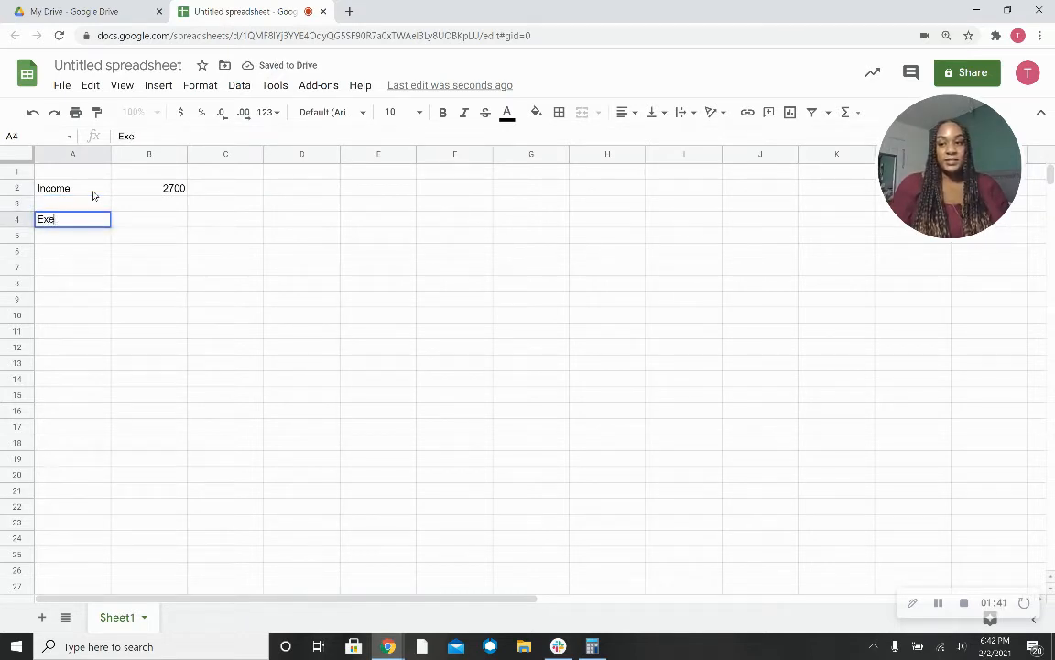
text(nses)
key(Up)
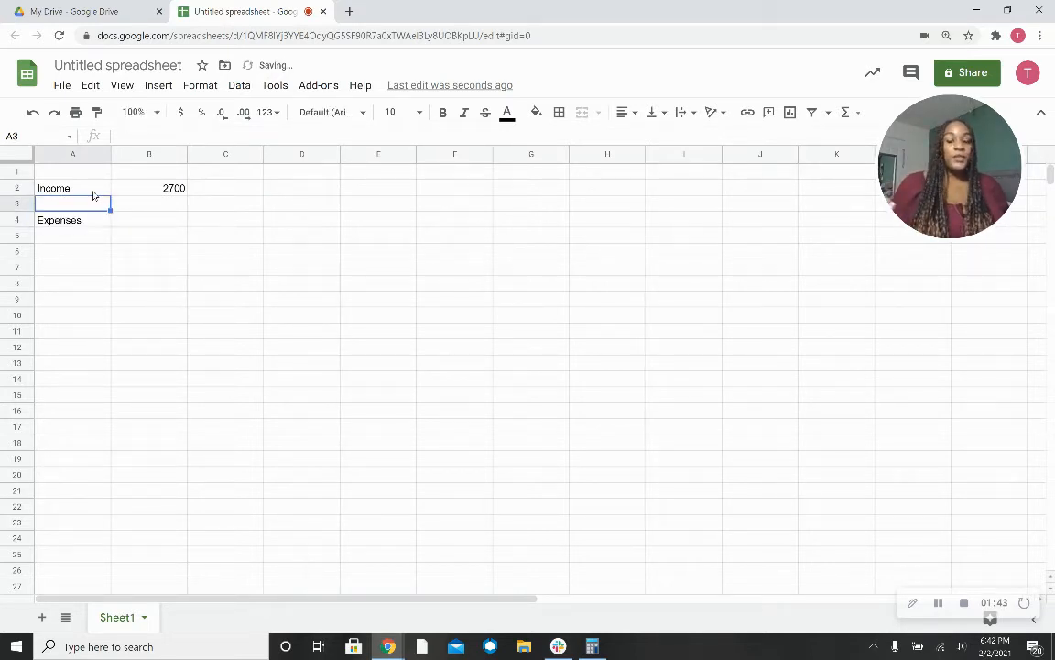
key(Up)
key(Down)
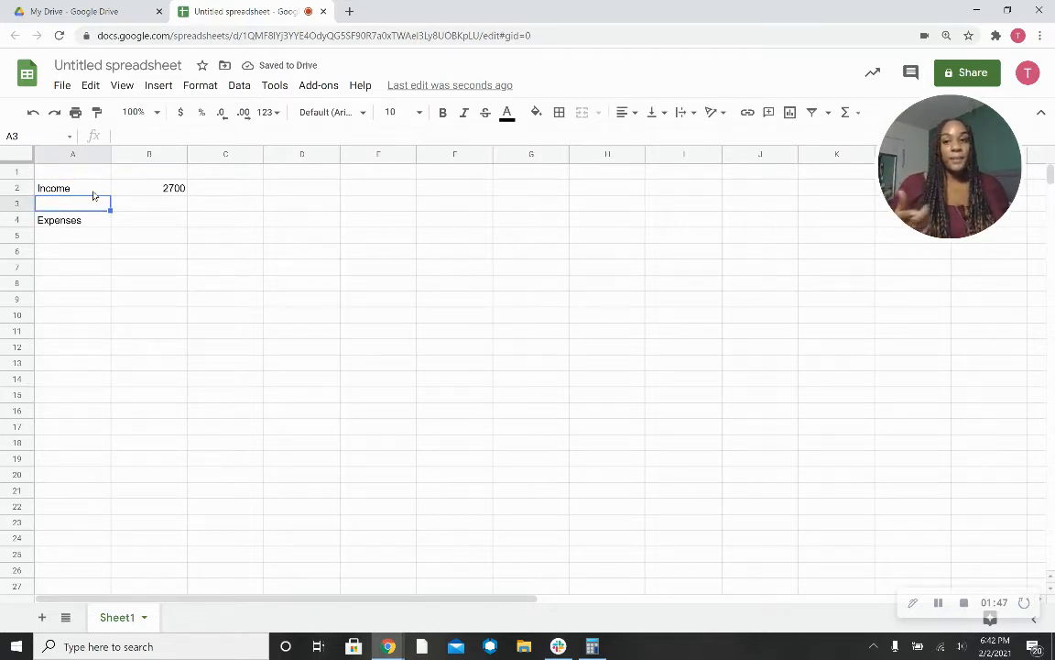
key(Up)
key(Right)
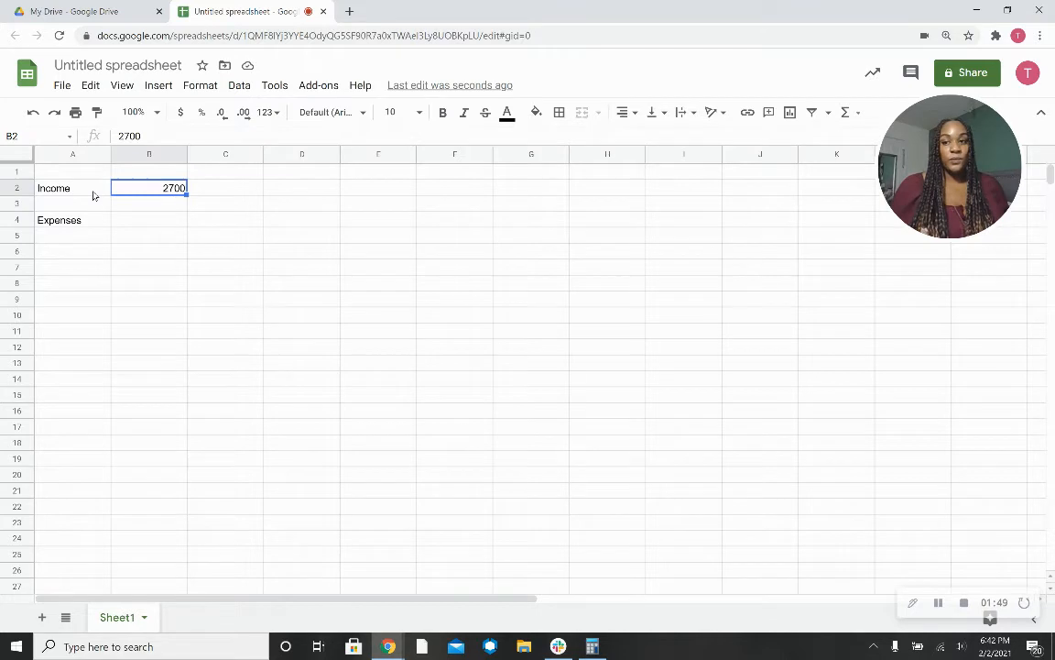
key(Down)
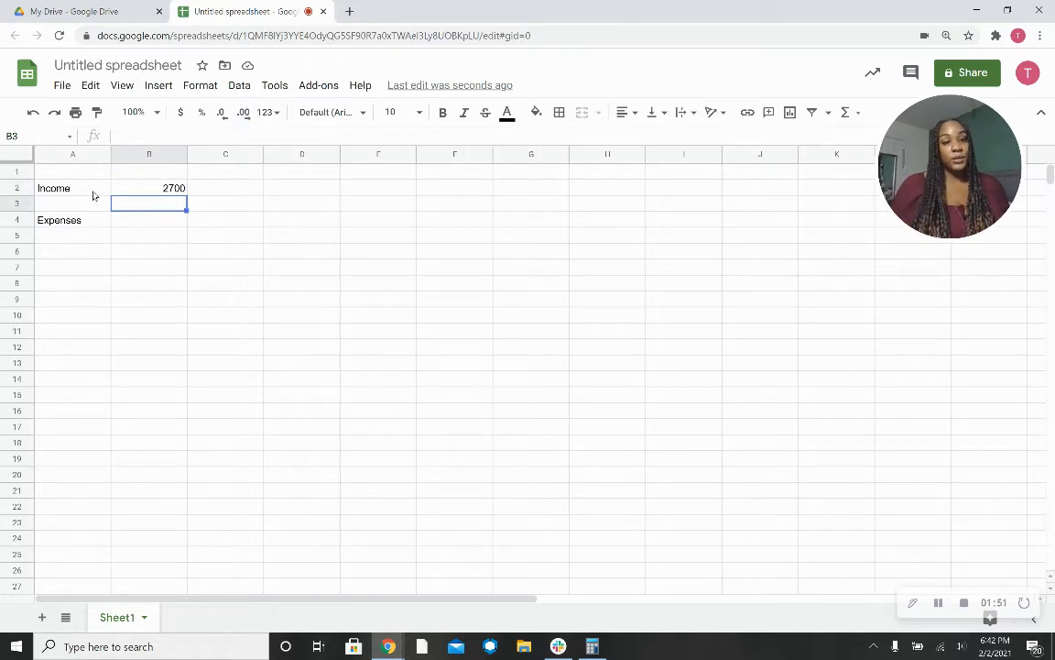
- Leave row 5 blank and enter Rent in A6 with an amount of 1000 in B6
key(Down)
key(Down)
key(Left)
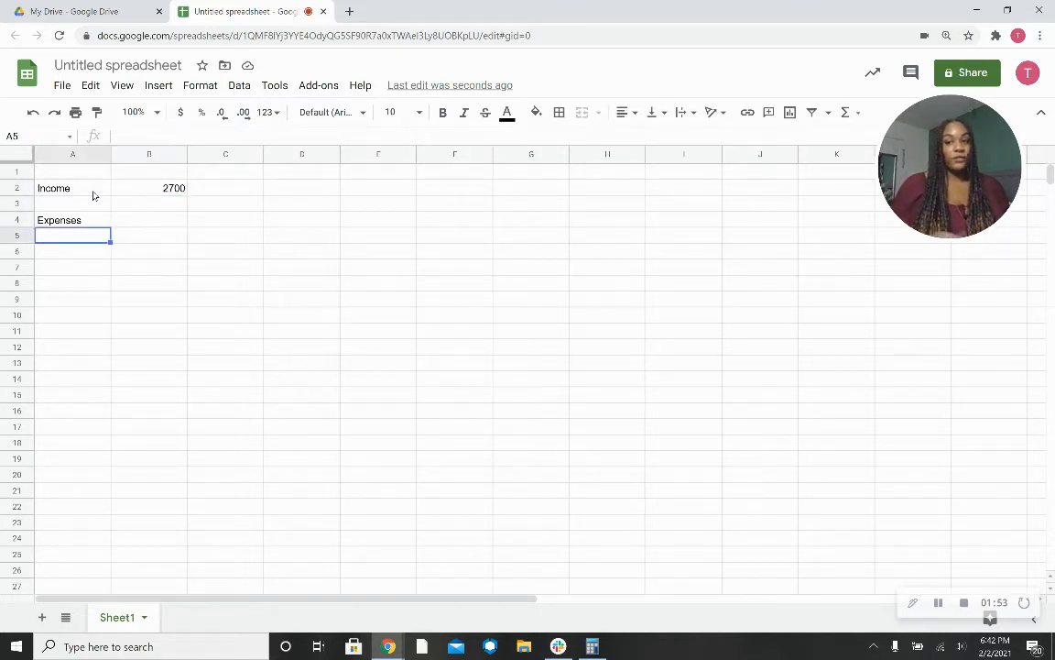
key(Return)
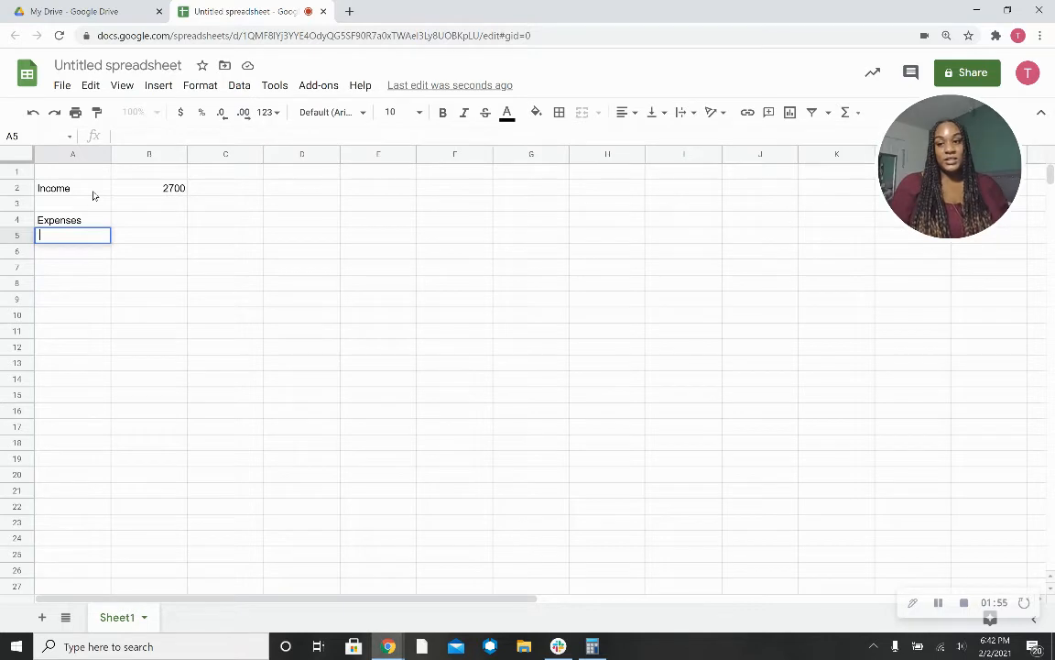
key(Return)
text(Rent)
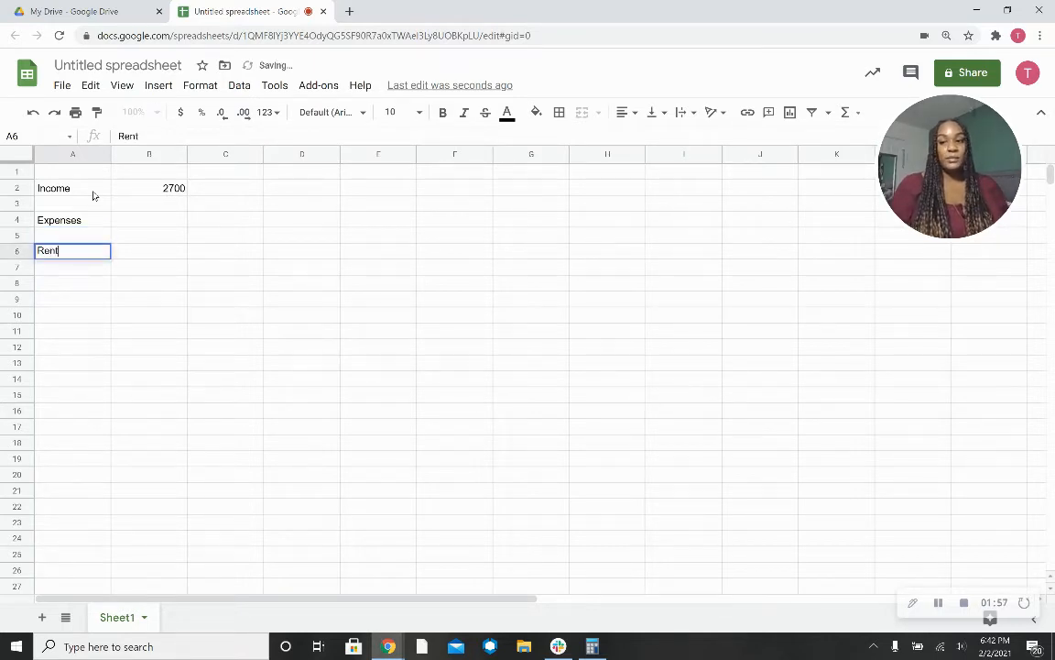
key(Tab)
text(1000)
key(Return)
- Add a Giving expense in row 7 with an amount of 100
text(Giving)
key(Tab)
text(100)
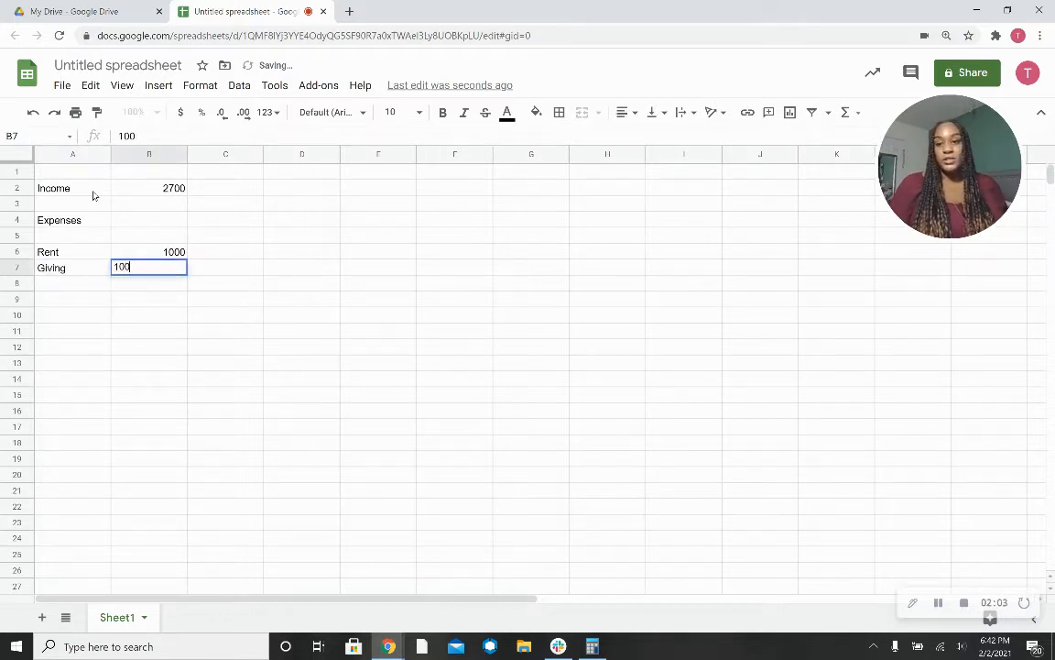
key(Return)
- Add a Cell Phone expense in row 8 with an amount of 75
text(Ce)
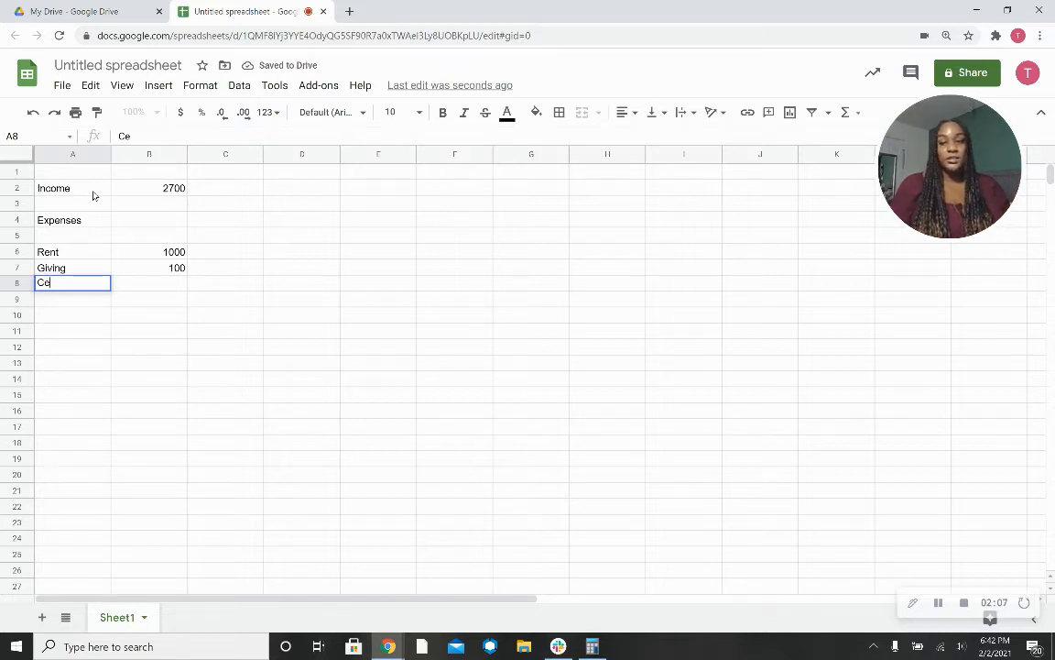
text(ll Phone)
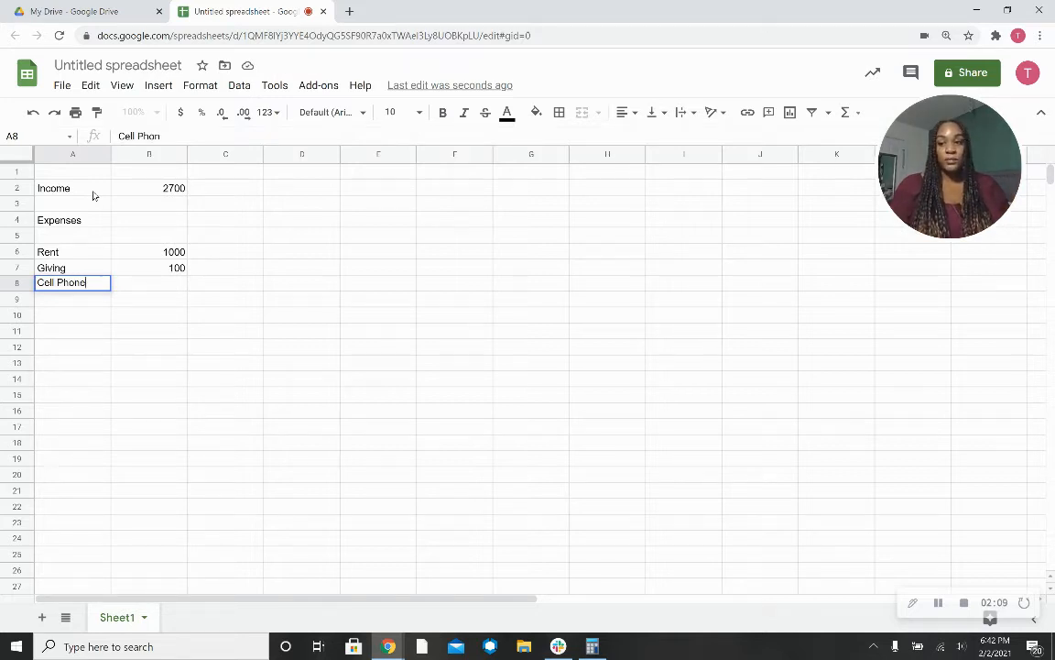
key(Tab)
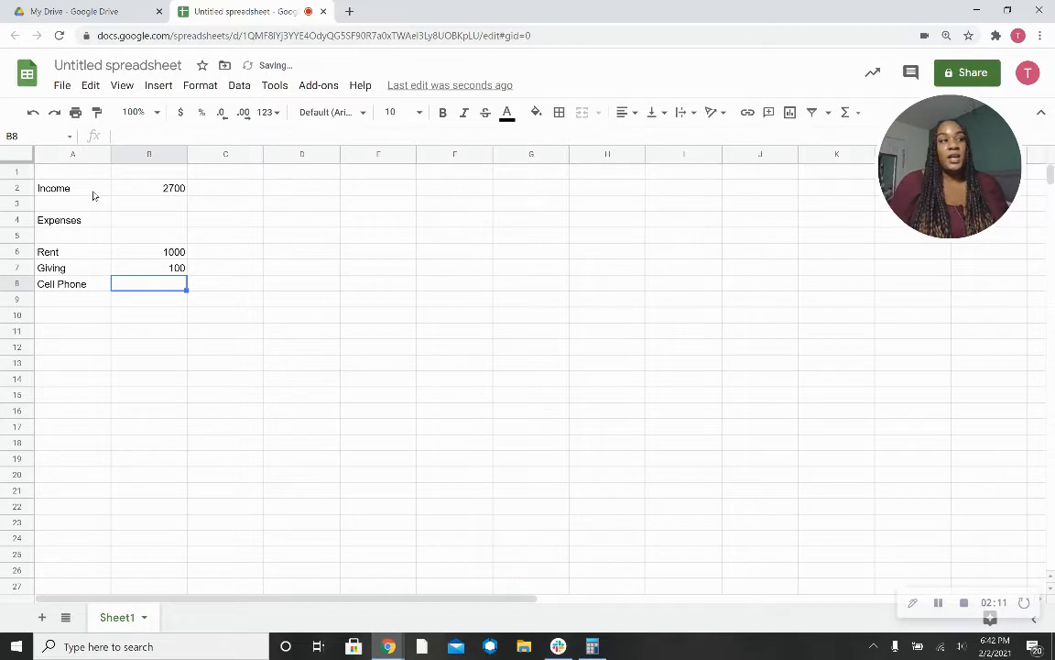
text(75)
key(Tab)
- Add a Car Insurance expense in row 9 with an amount of 125
key(Tab)
key(Down)
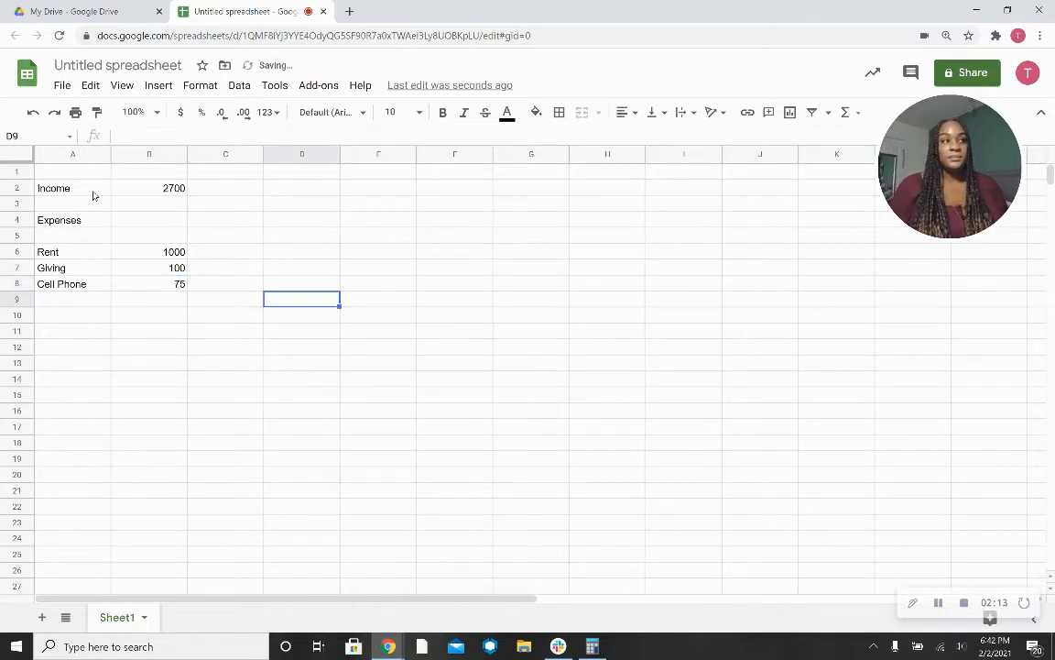
key(Left)
key(Left)
key(Left)
text(Car Insuraanc)
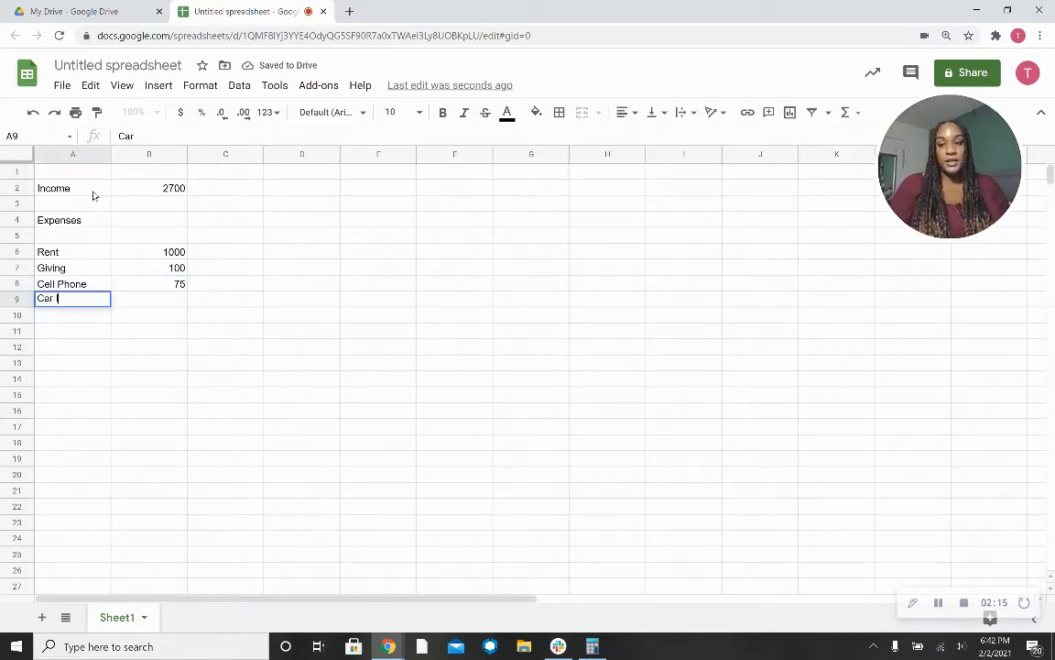
key(BackSpace)
key(BackSpace)
key(BackSpace)
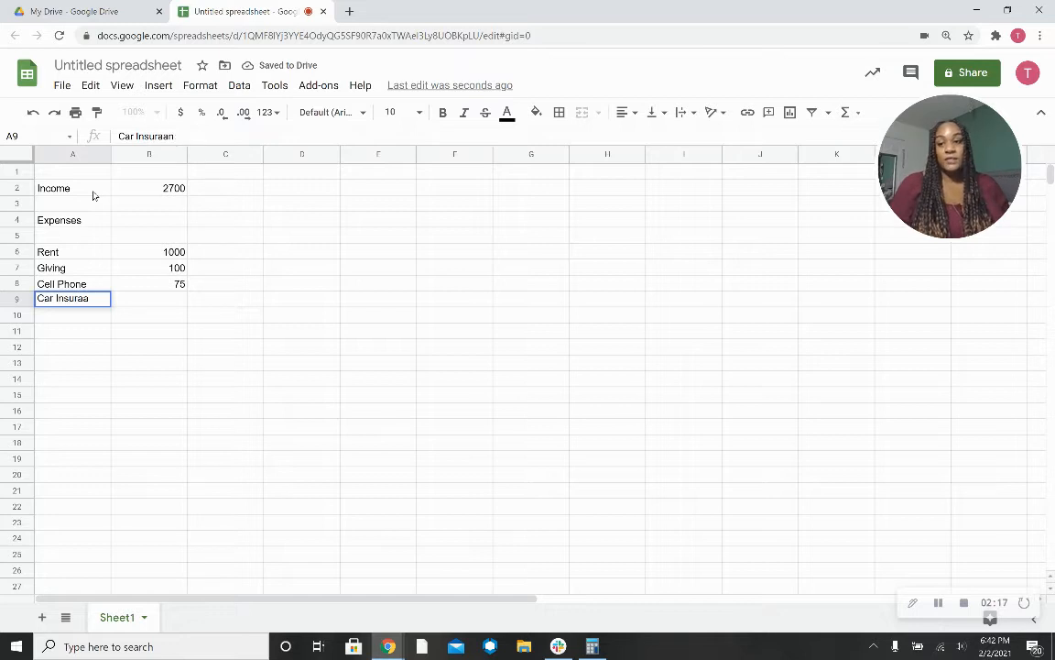
text(nce)
key(Tab)
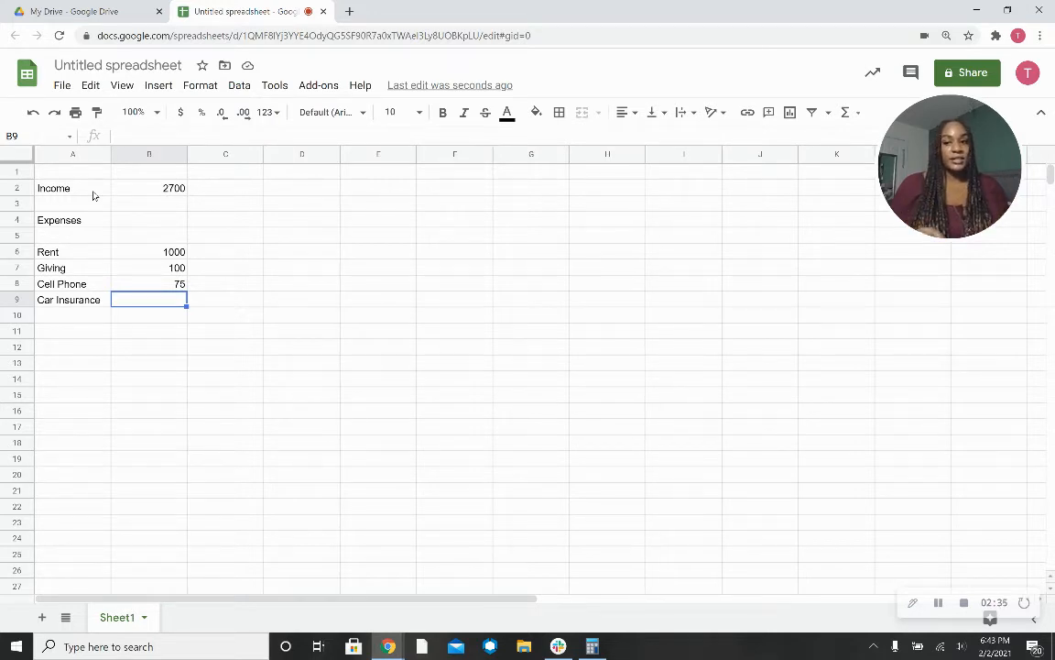
text(125)
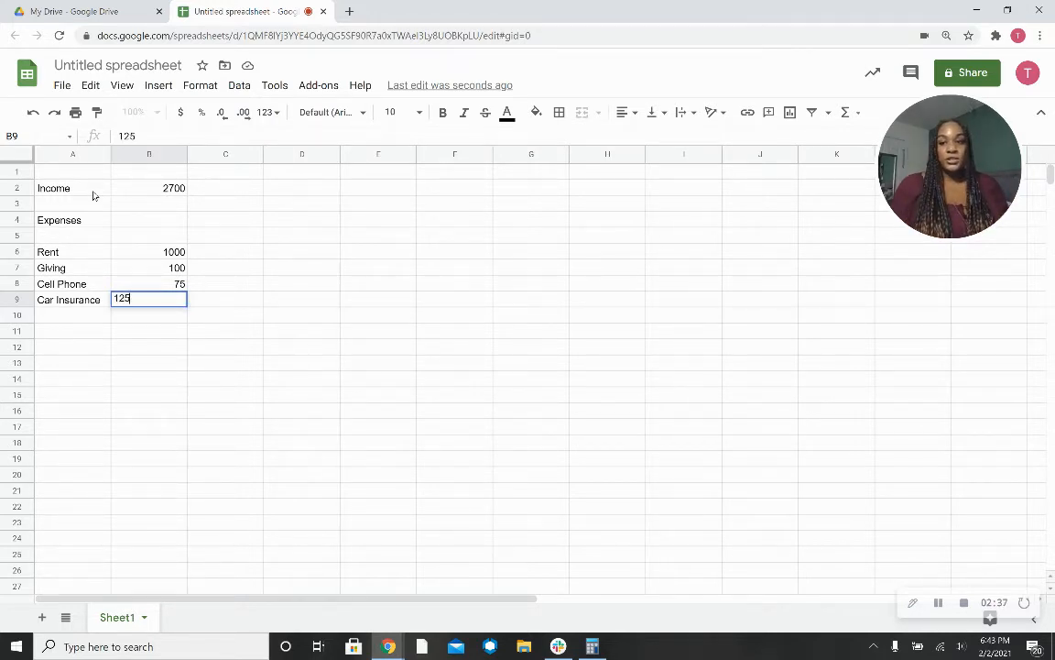
key(Return)
- Add an Electric expense in row 10 with an amount of 100
text(Electric)
key(Tab)
text(100)
key(Tab)
- Add a Gas Bill expense in row 11 with an amount of 50
key(Down)
key(Left)
key(Left)
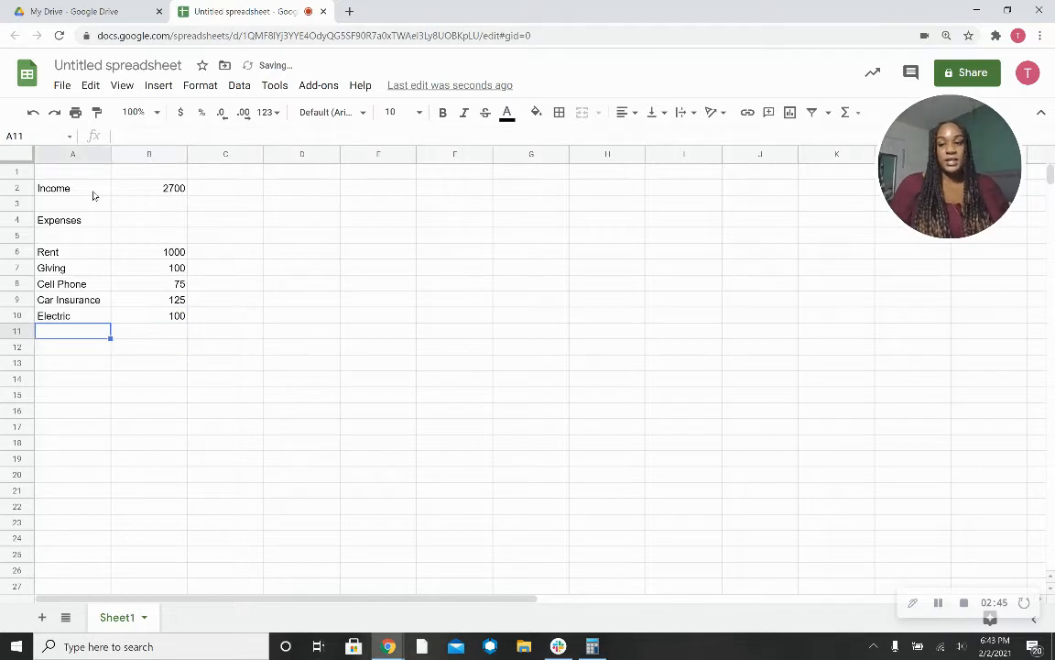
text(Gas Bill)
key(Tab)
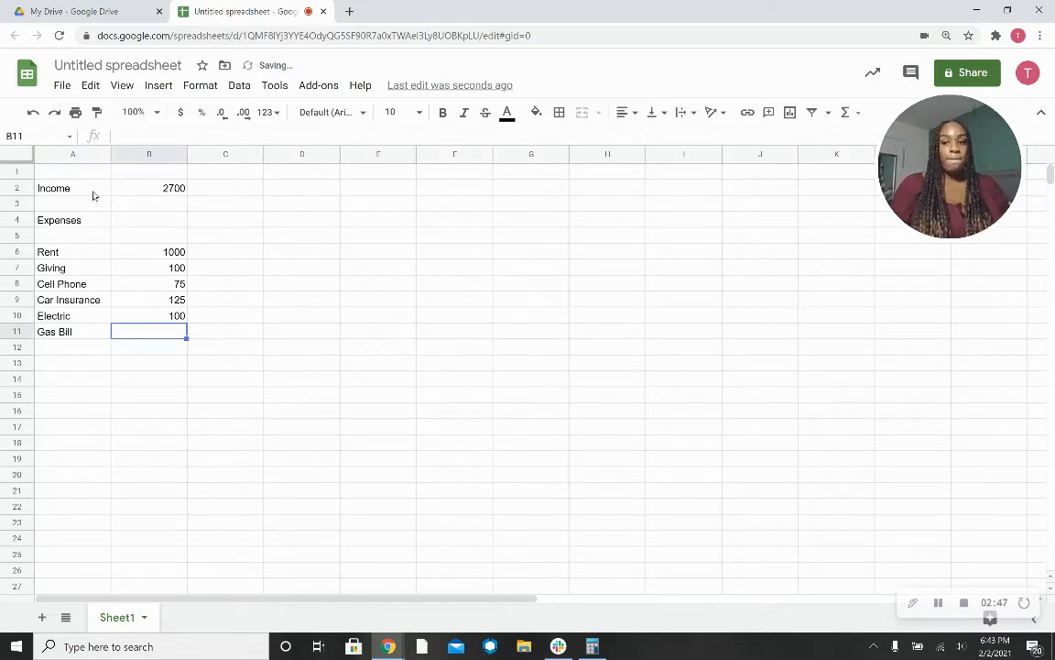
text(50)
key(Tab)
- Add a Water Bill expense in row 12 with an amount of 30
key(Down)
key(Left)
key(Left)
text(Water Bill)
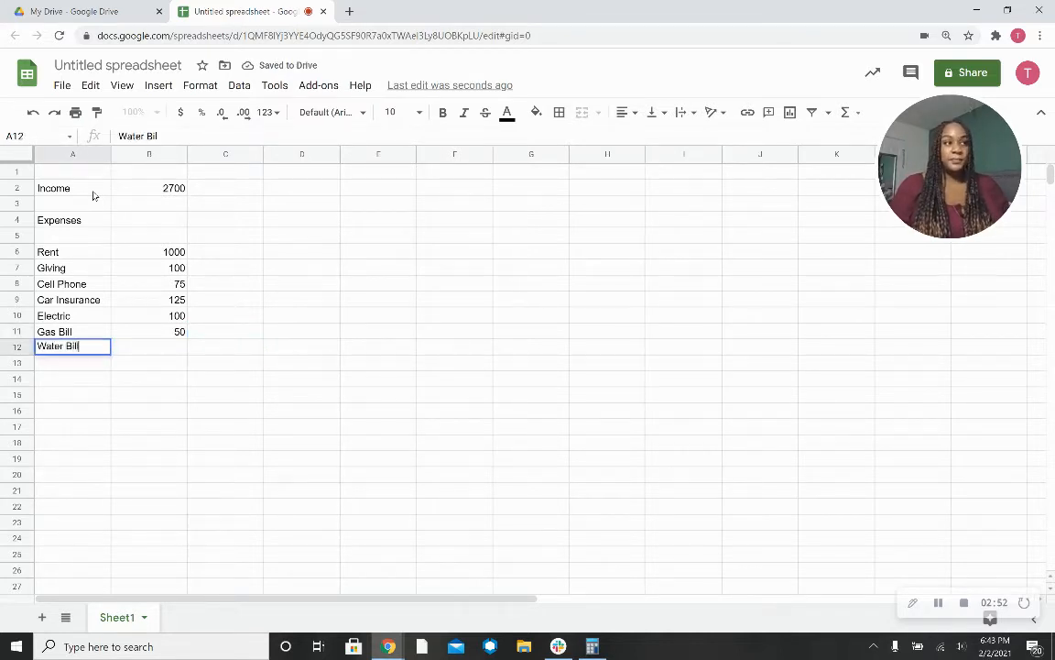
key(Tab)
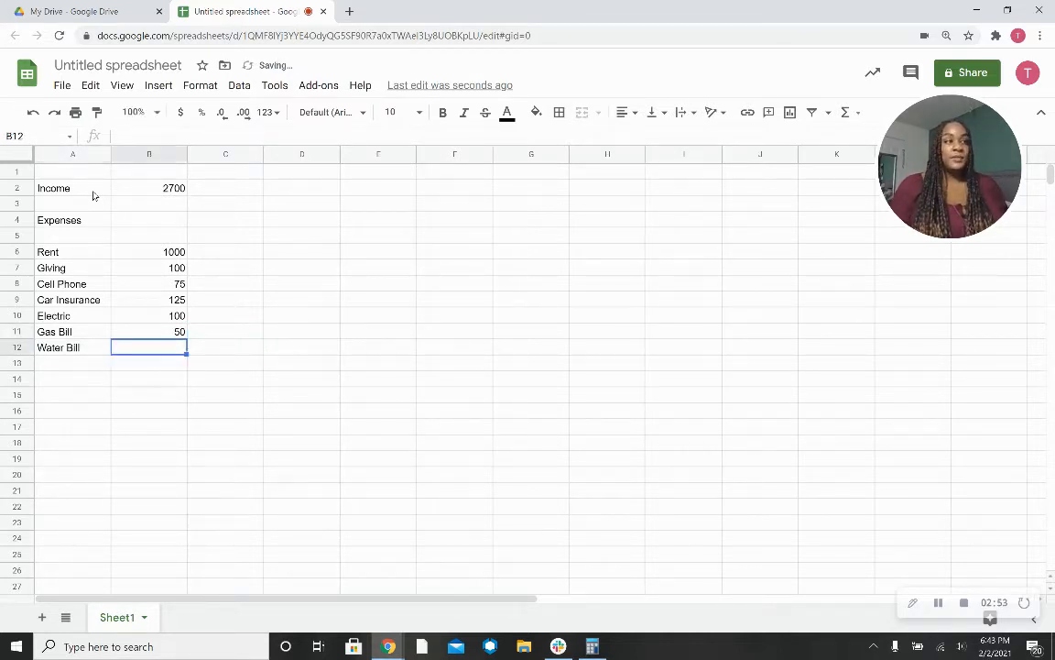
text(30)
key(Return)
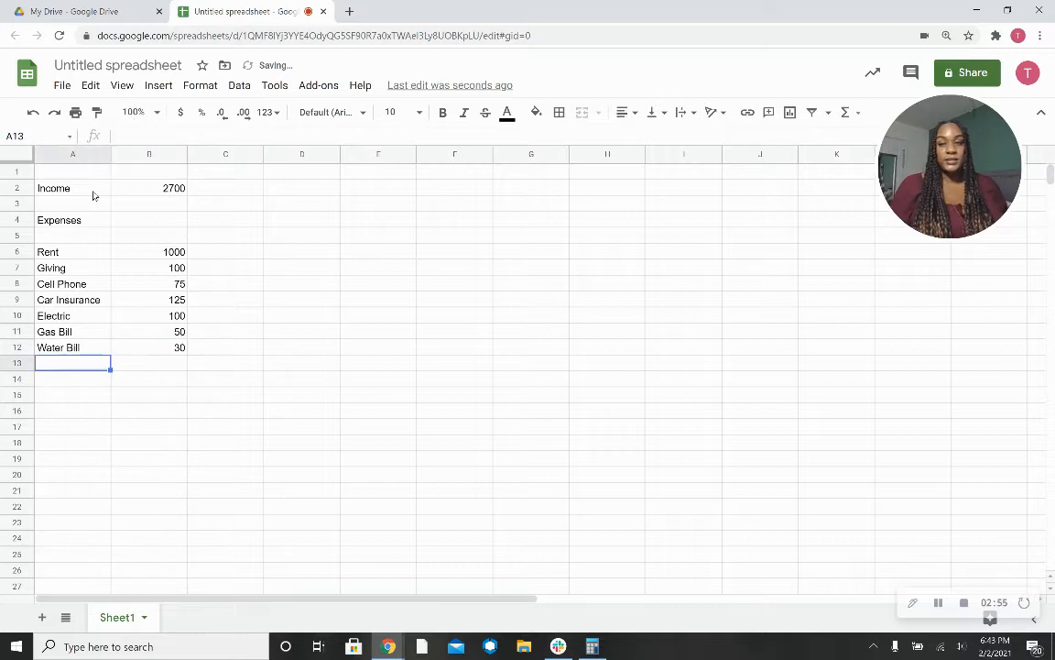
- Add a Netflix expense in row 13 with an amount of 20
text(Netflix)
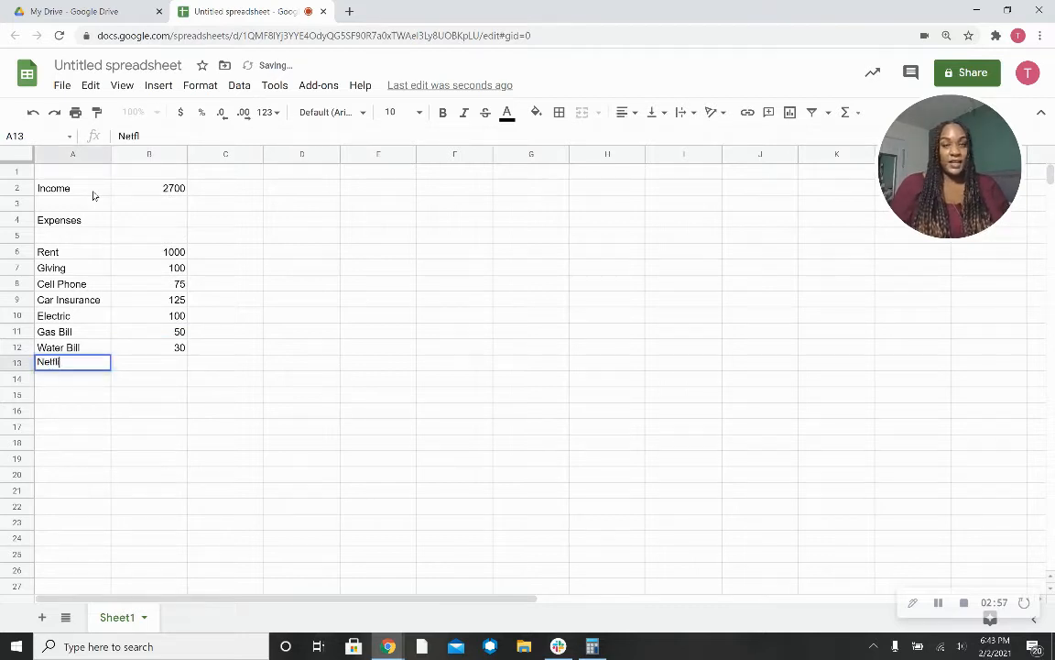
key(Tab)
text(20)
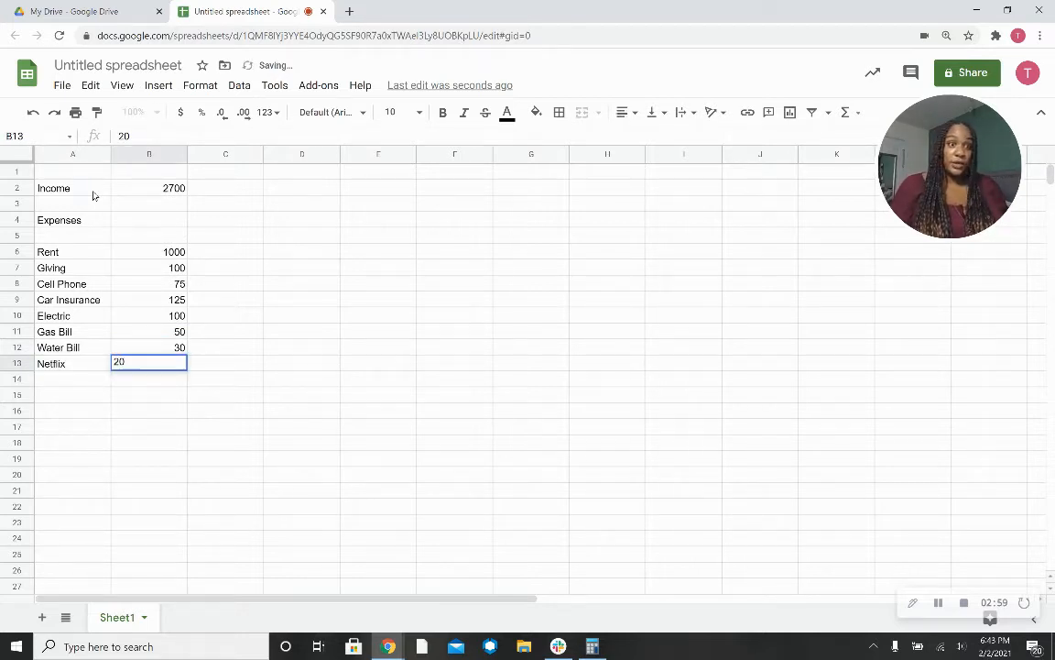
key(Down)
- Add a Hulu expense in row 14 with an amount of 15
key(Left)
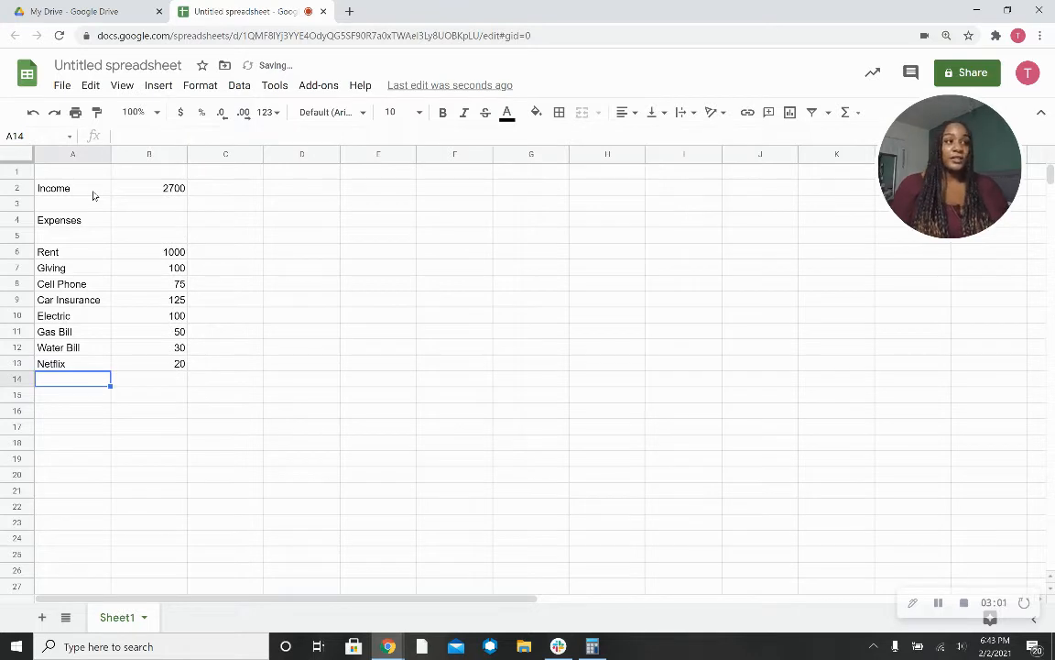
text(Hulu)
key(Tab)
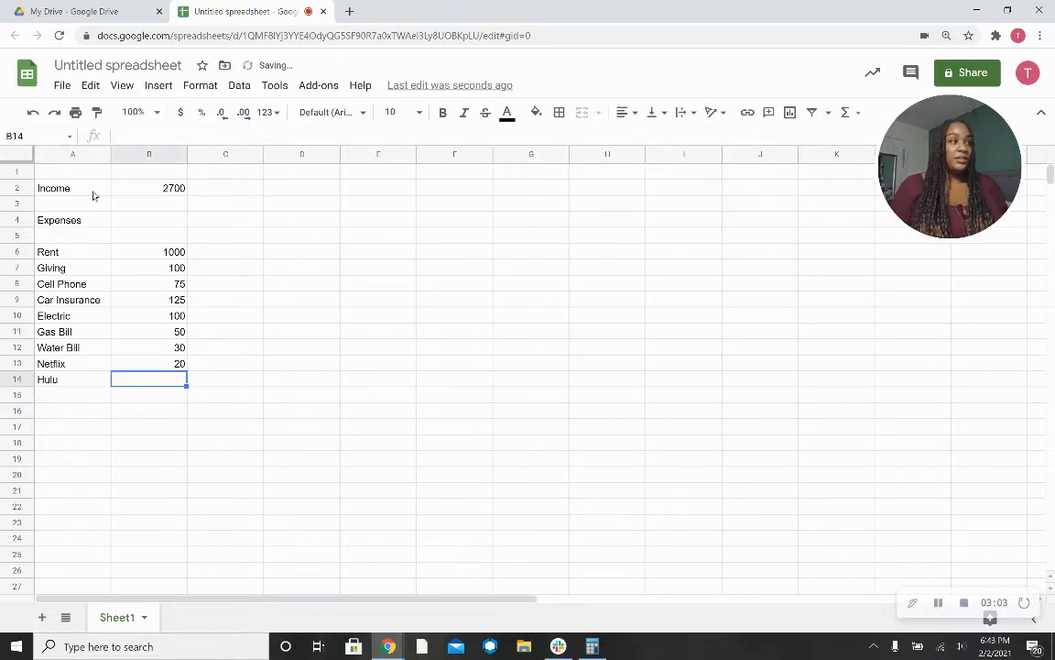
text(5)
key(BackSpace)
text(15)
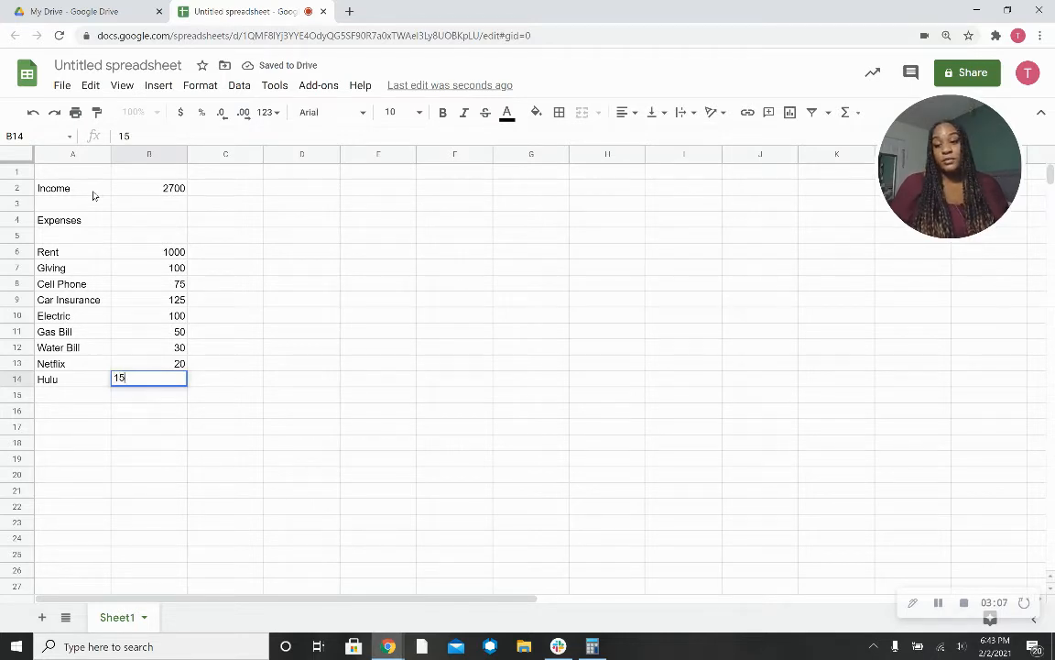
key(Return)
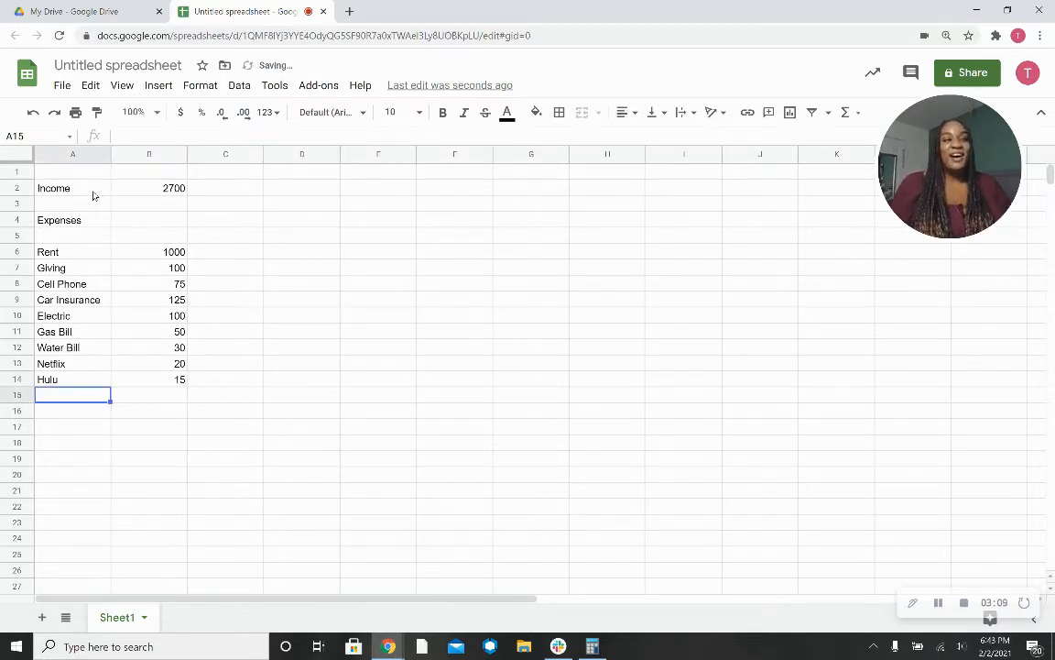
- Add a Cable/Internet expense in row 15 with an amount of 90
text(Ba)
key(BackSpace)
key(BackSpace)
text(C)
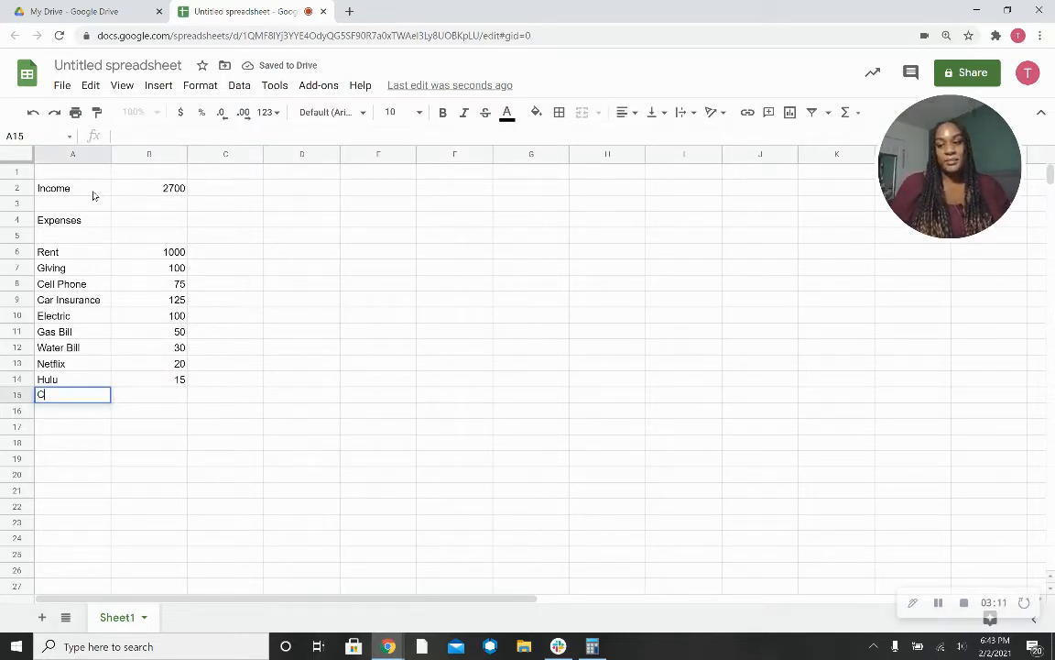
text(able/Internet)
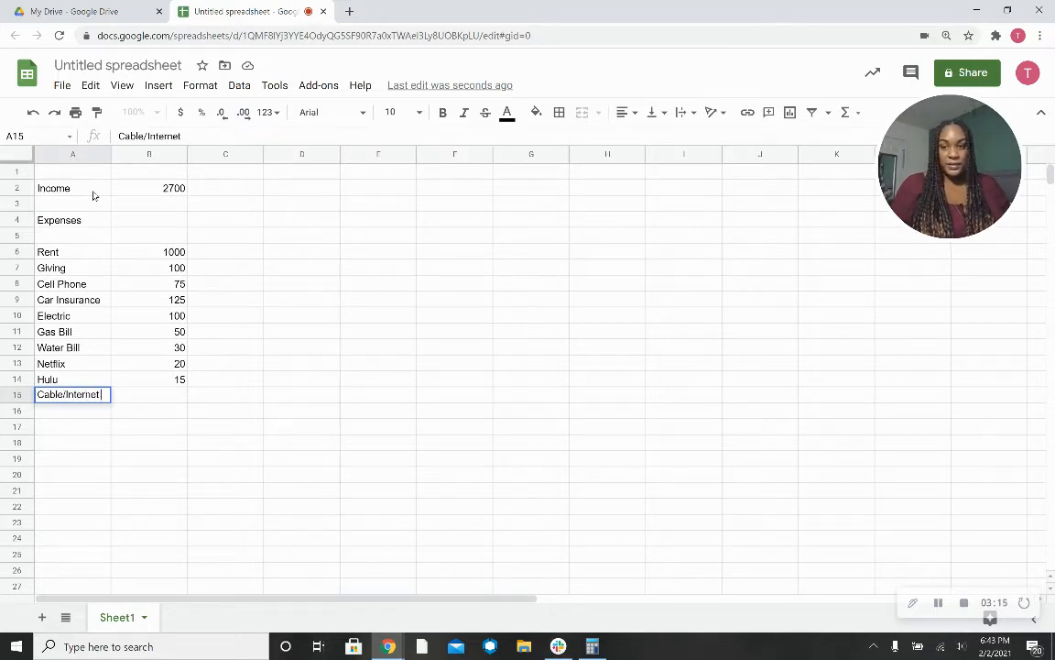
key(Tab)
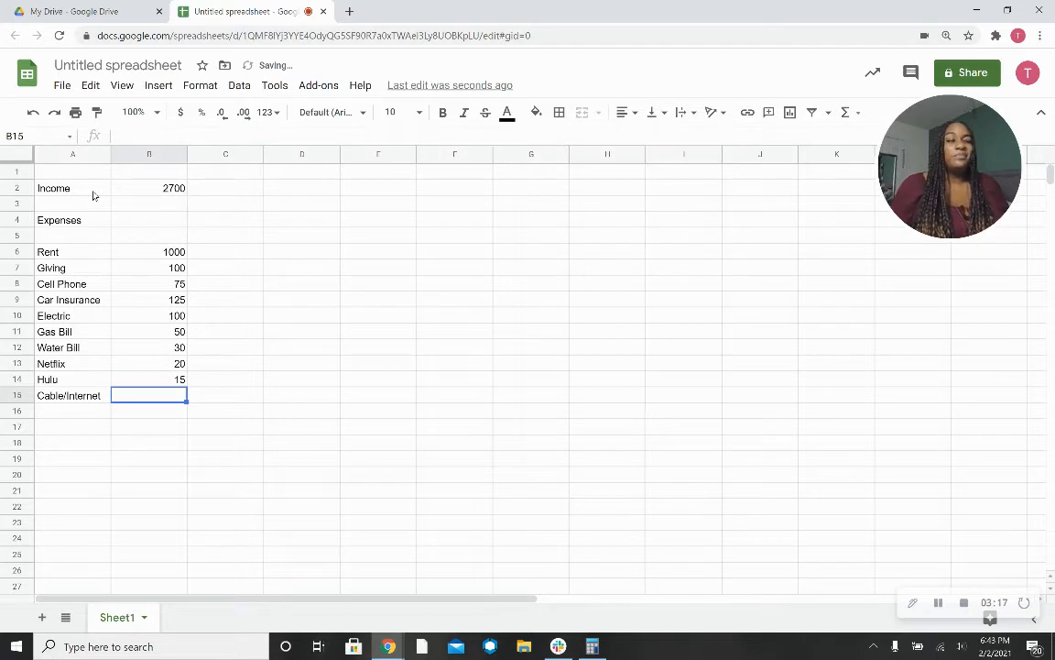
text(90)
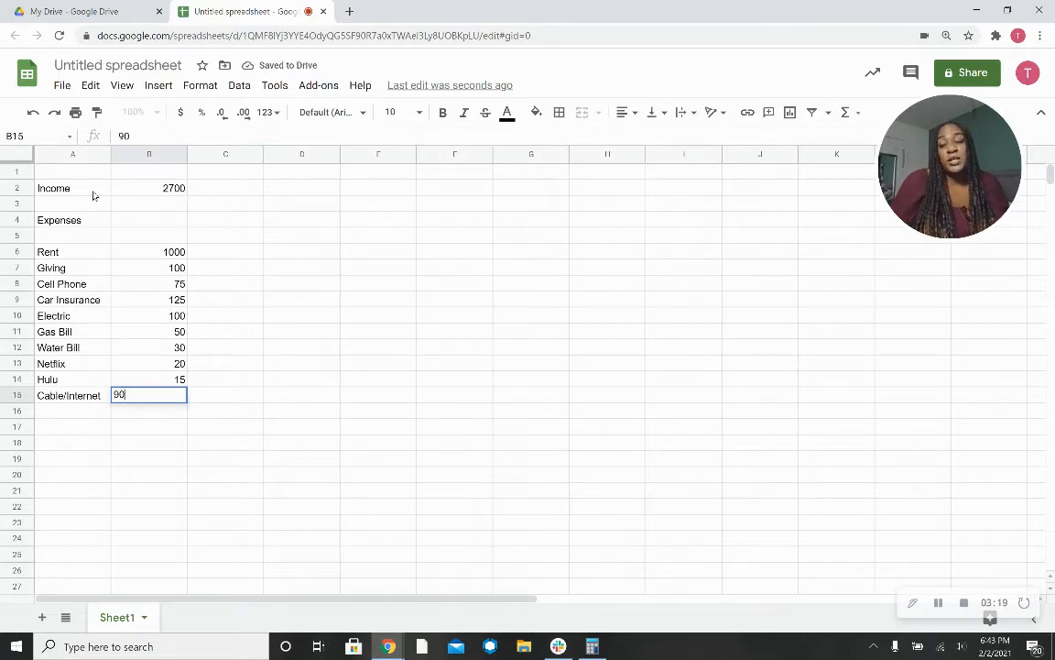
key(Return)
key(Left)
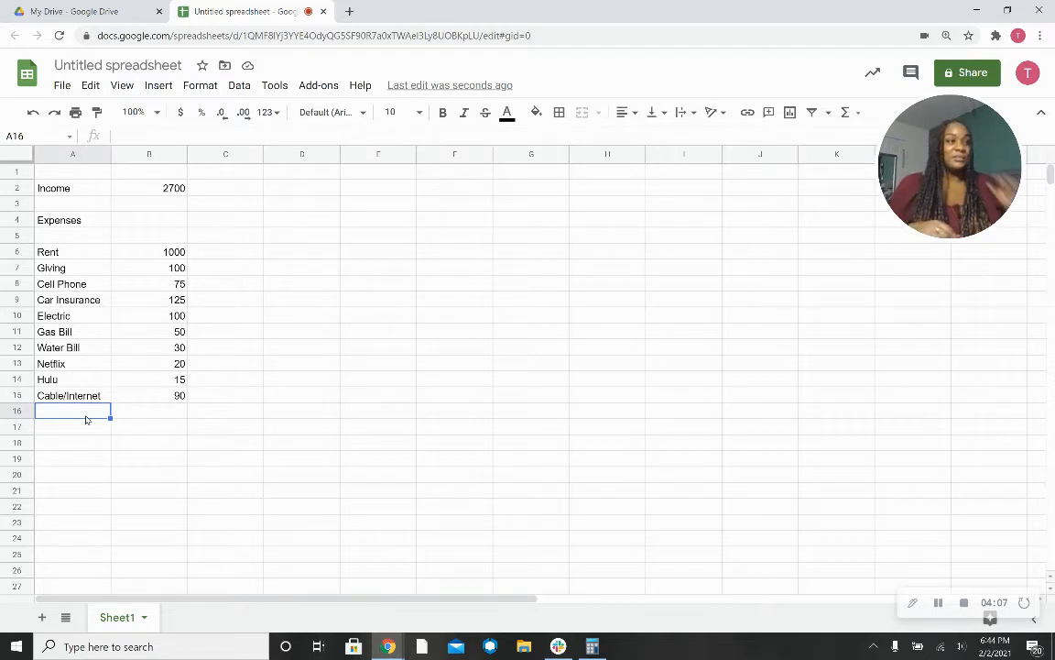
- Add a Credit Cards expense in row 16 with an amount of 100
text(Credit Cards)
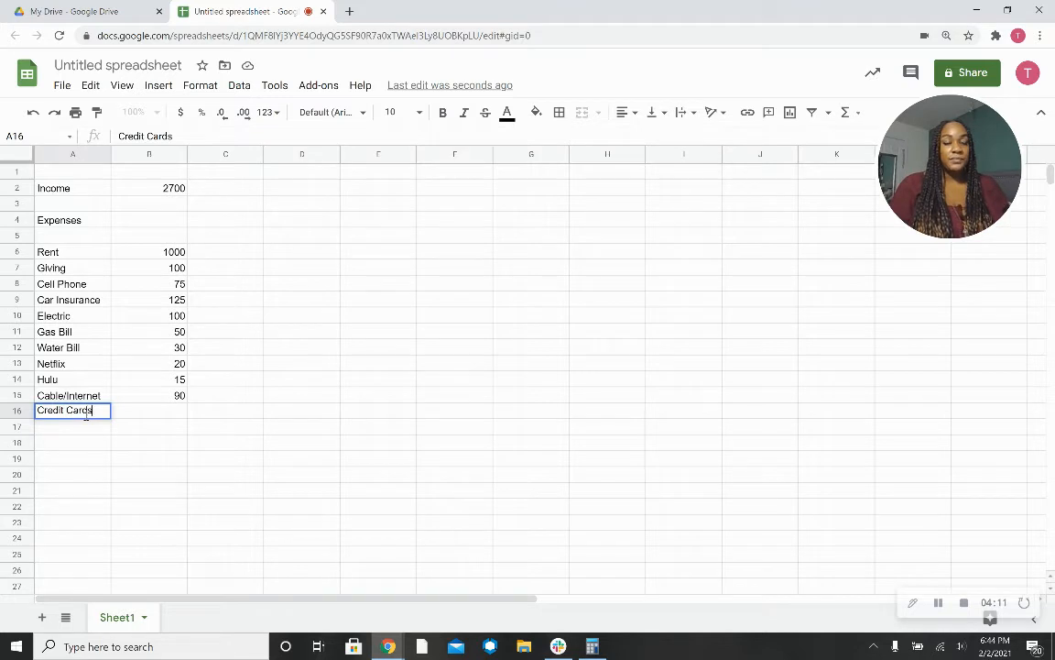
key(Tab)
text(100)
key(Return)
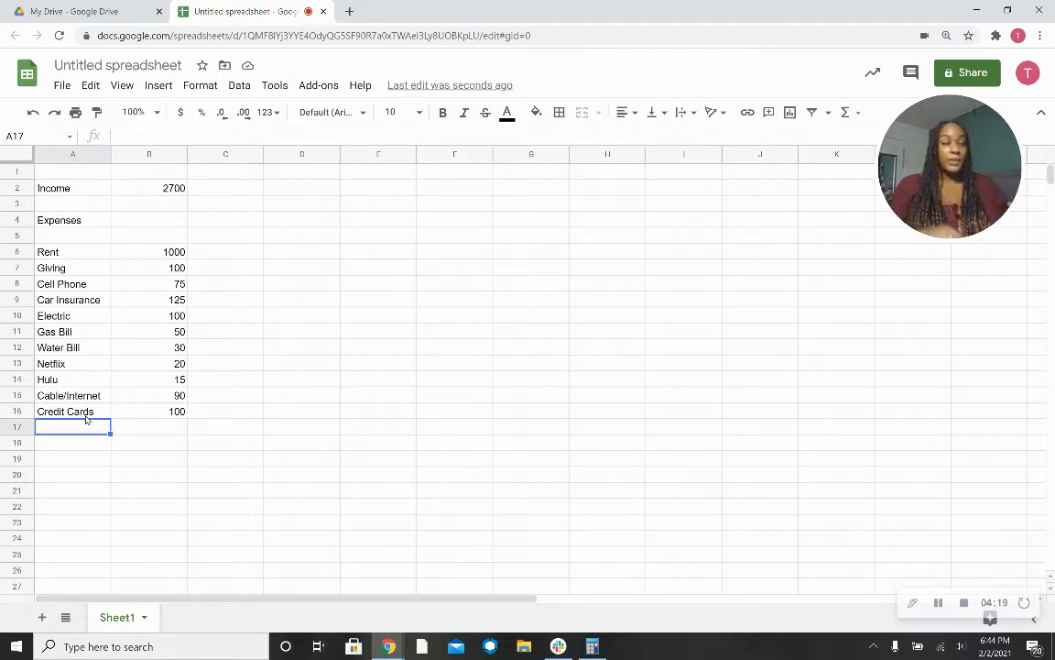
- Add a Student Loans expense in row 17 with an amount of 115
text(S)
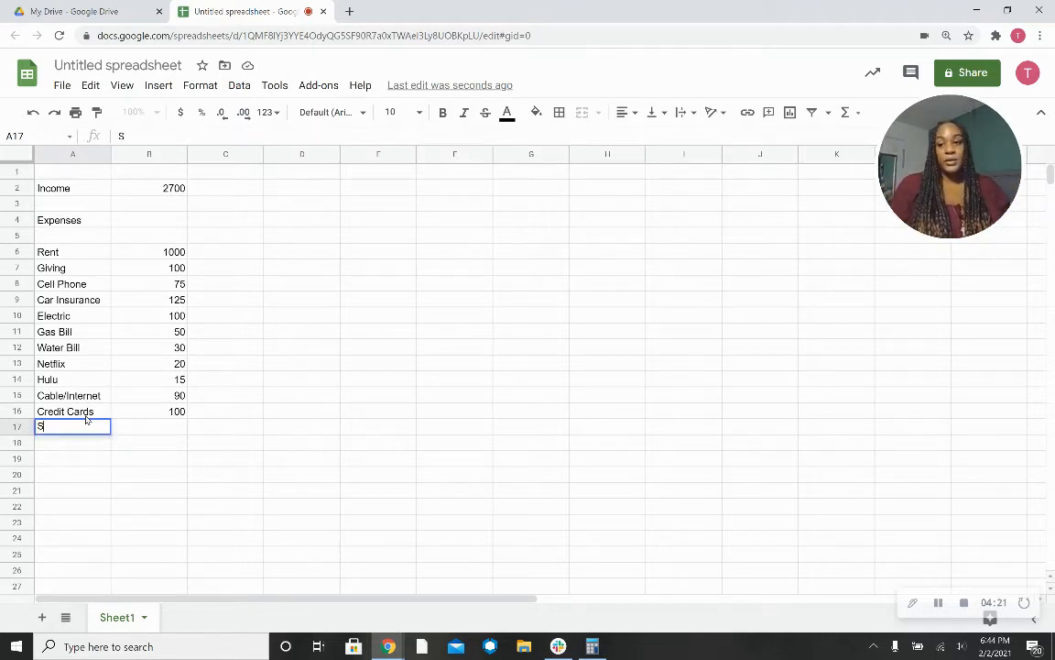
text(tudent Loans)
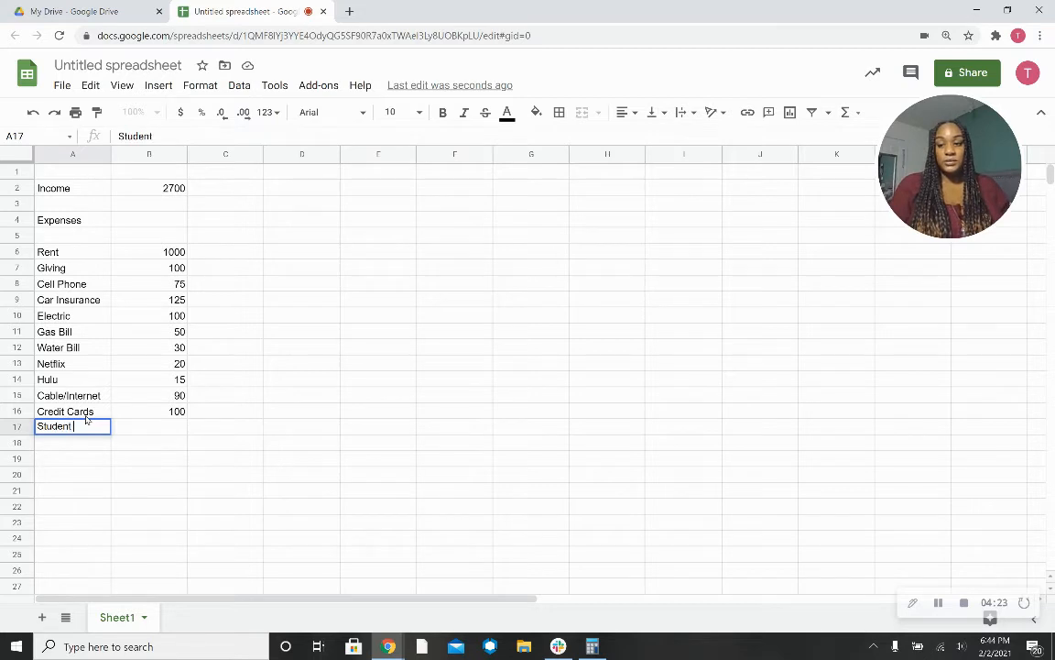
key(Tab)
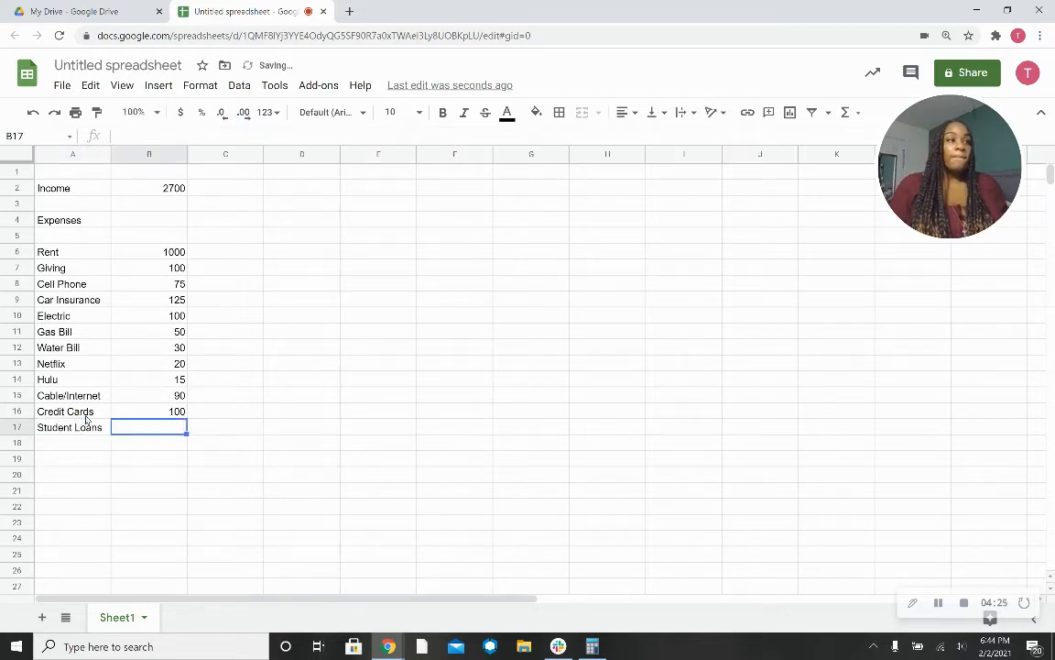
text(115)
key(Return)
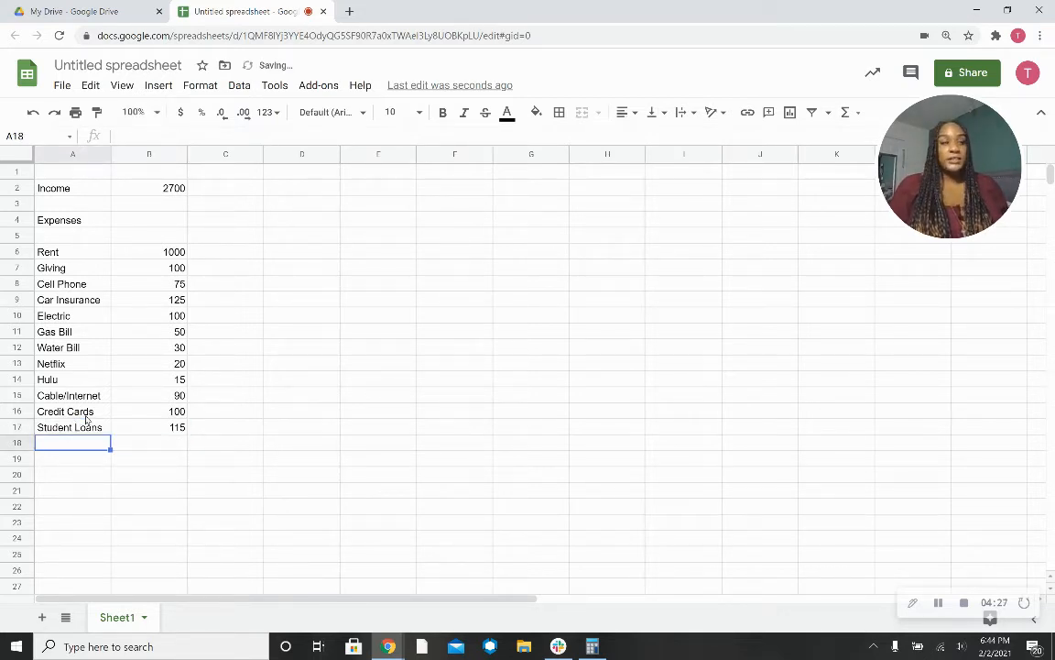
text(Gas)
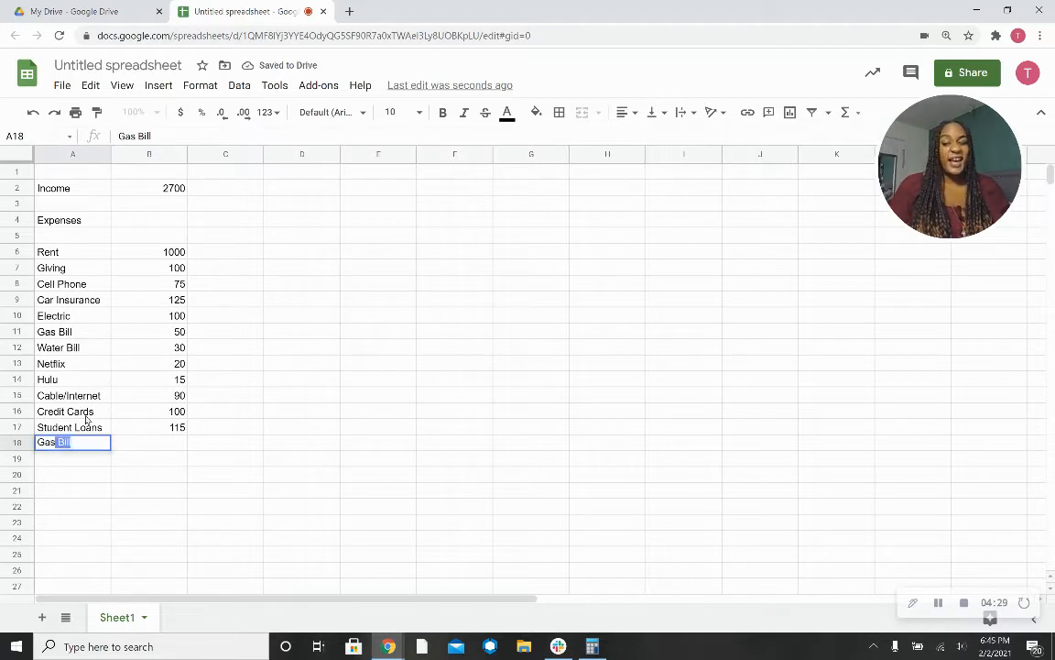
key(Tab)
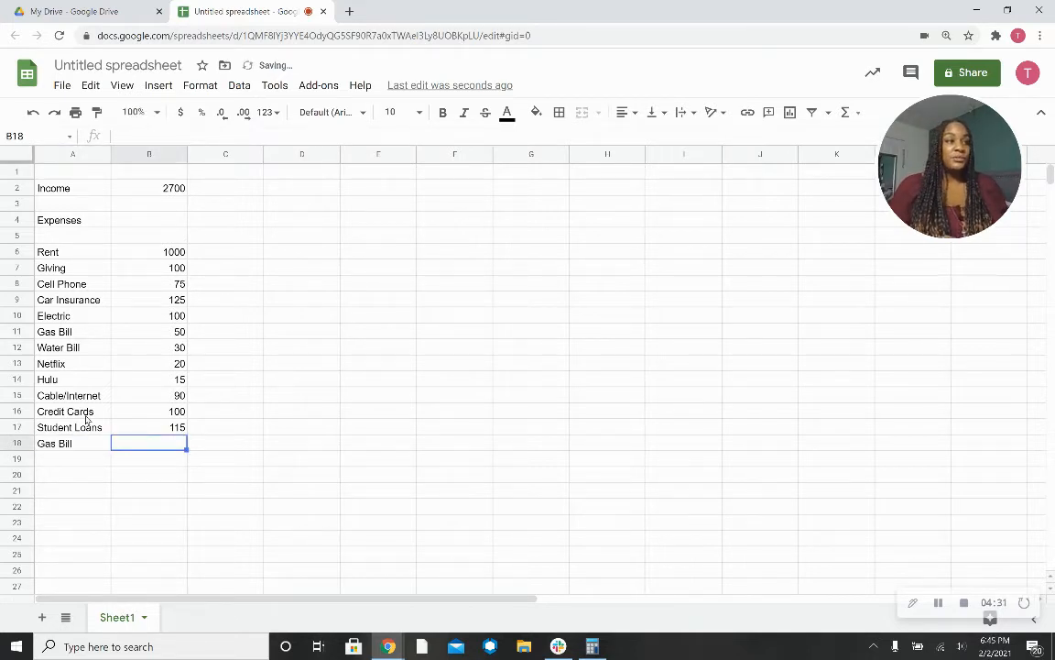
key(Left)
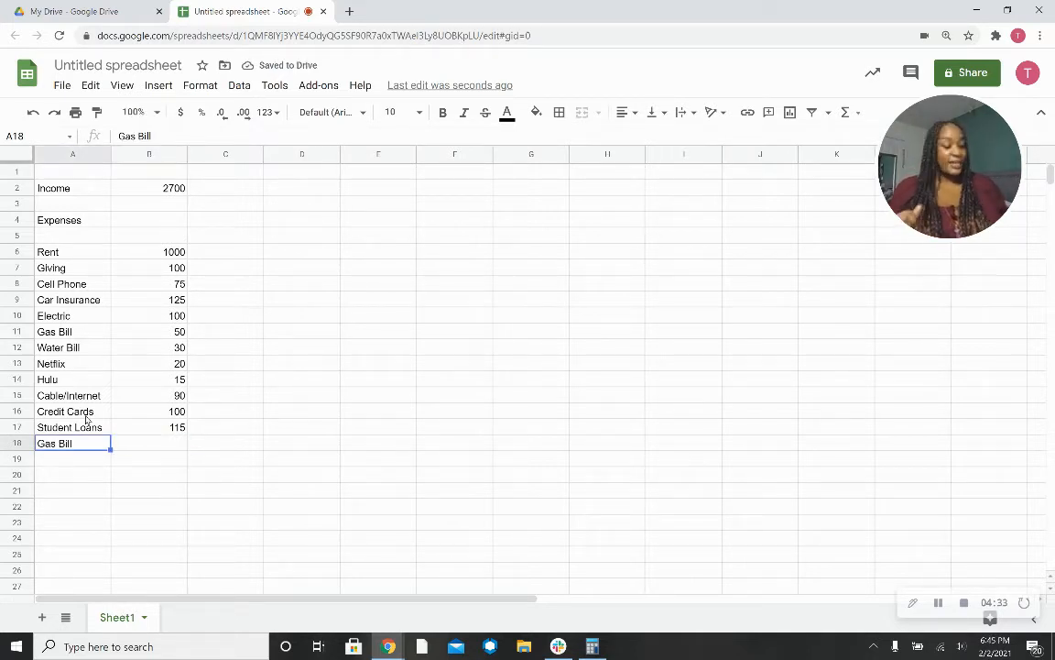
- Enter Gas as the expense name in row 18, without the autocompleted ending, with an amount of 80
text(Gas)
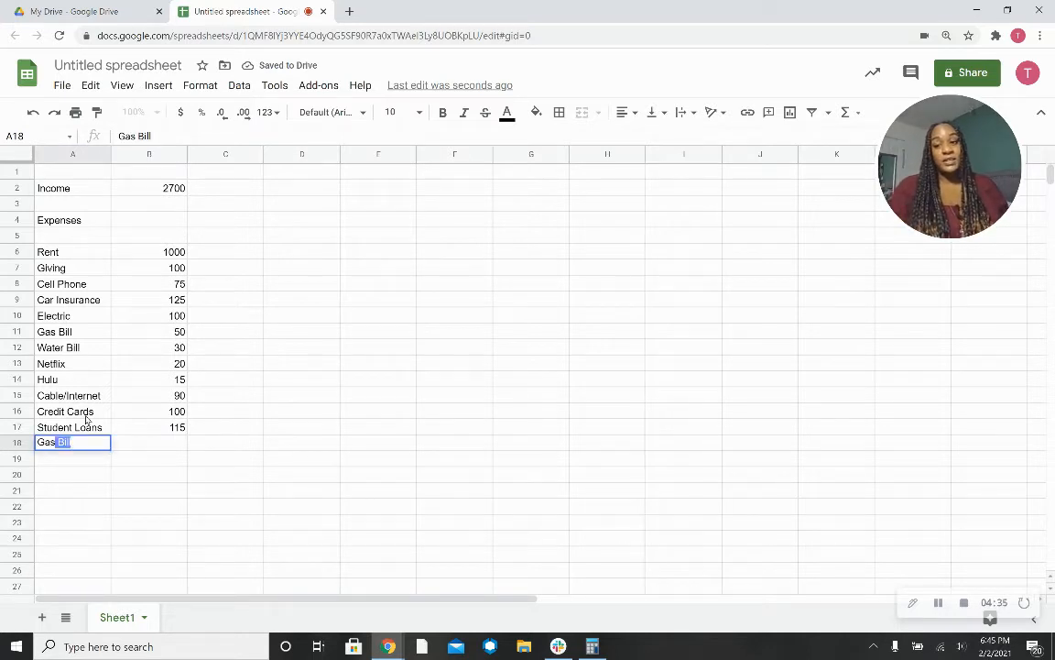
key(Delete)
key(Tab)
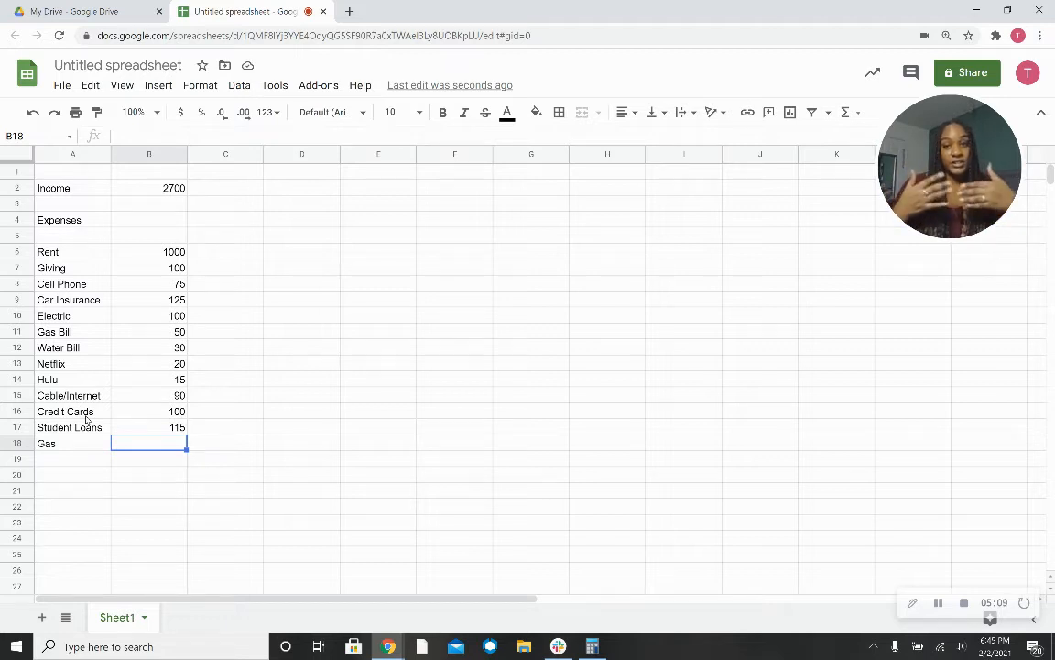
text(80)
key(Return)
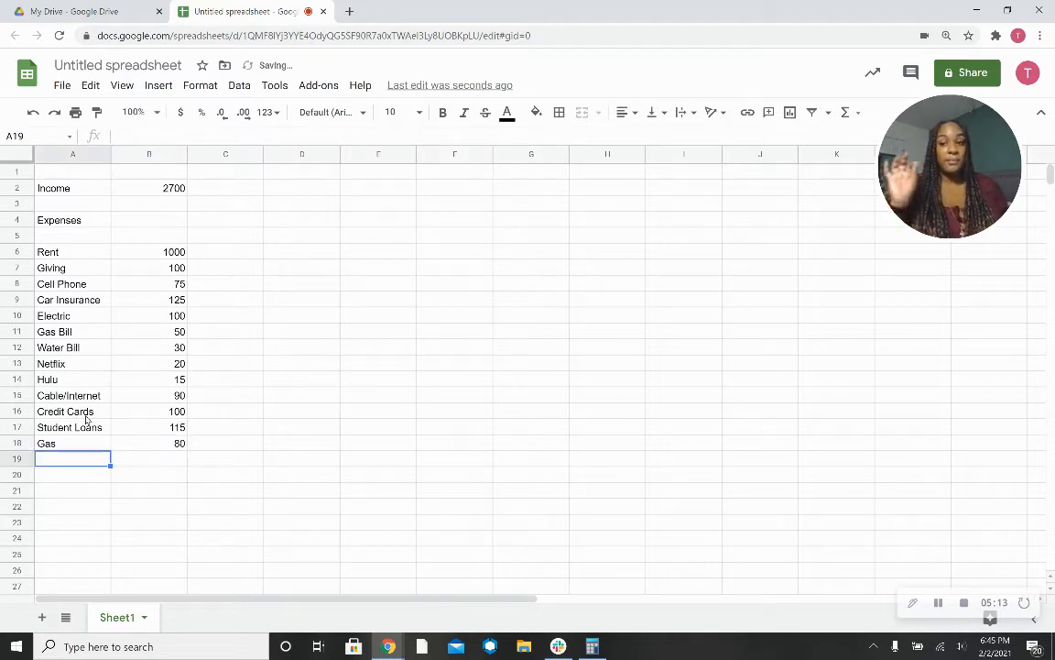
- Add a Groceries expense in row 19 with an amount of 100
text(Gi)
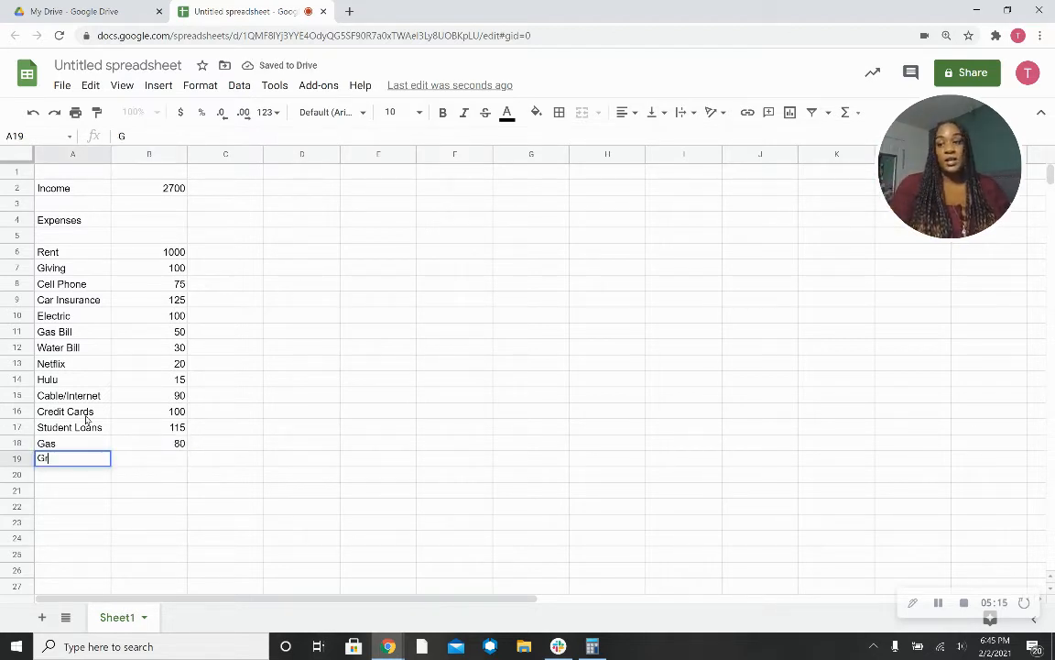
text(oceries)
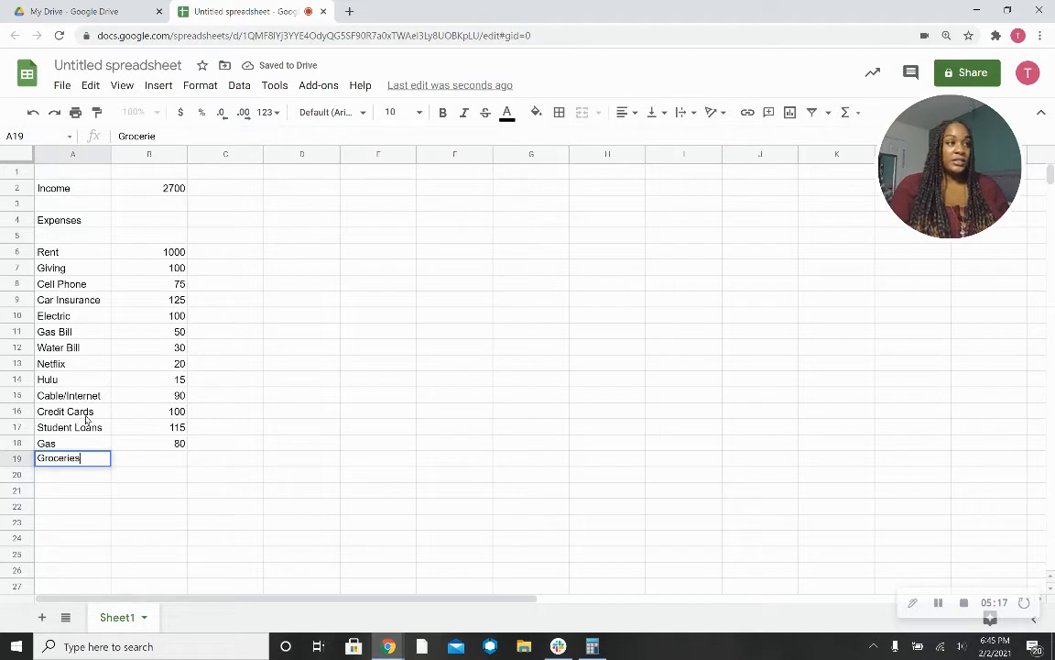
key(Tab)
text(100)
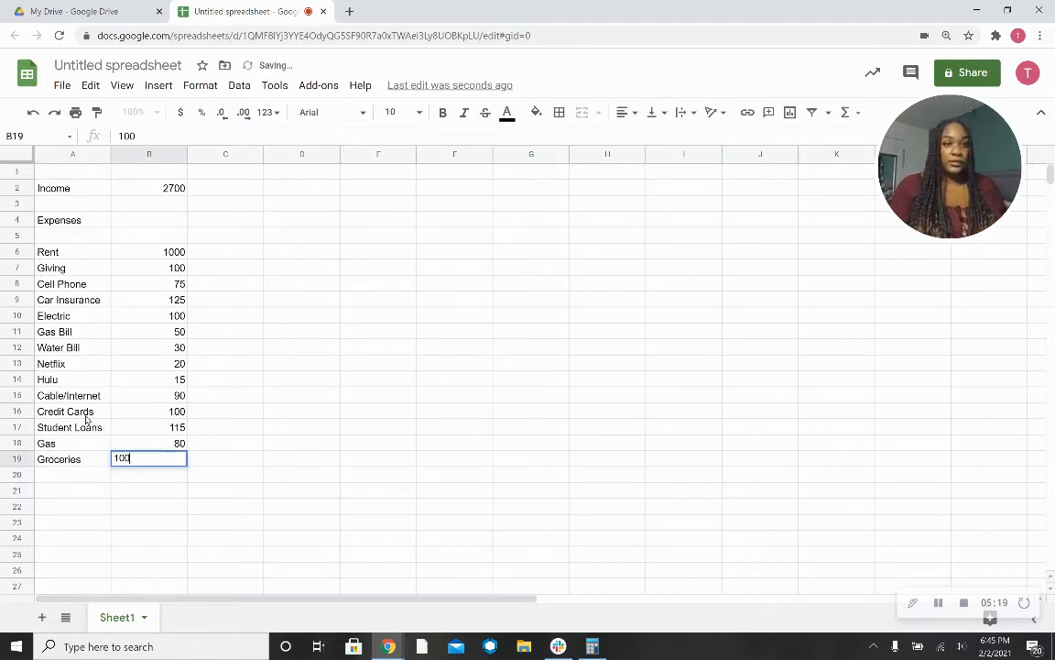
key(Return)
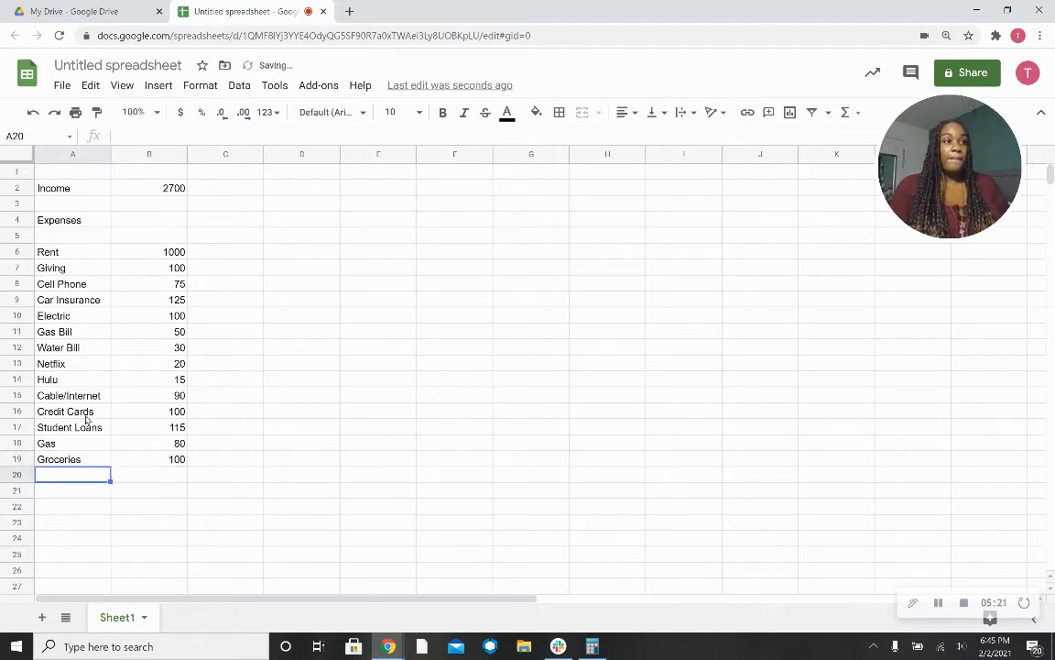
- Add an Allowance expense in row 20 with an amount of 120
text(Allowance)
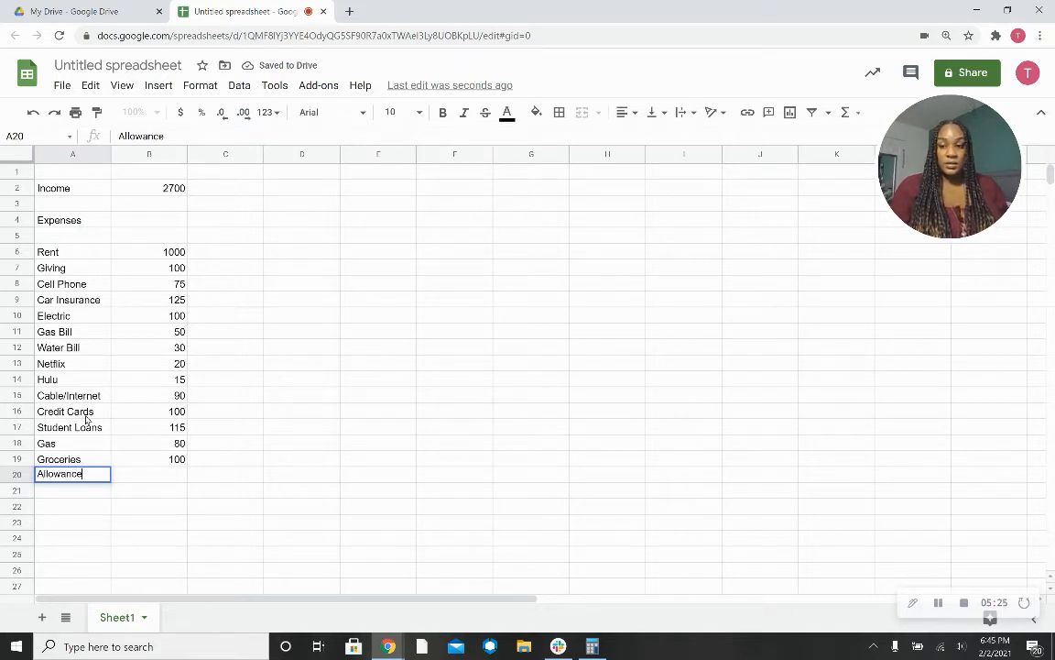
key(Tab)
text(120)
key(Return)
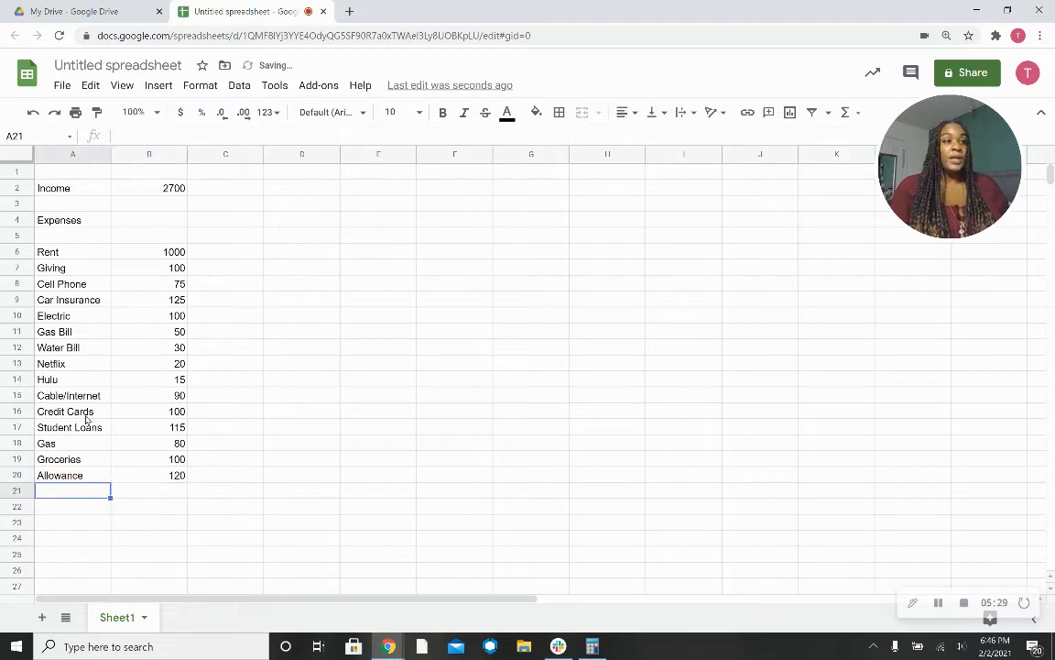
- Add an "Eating OUt" expense in row 21 with an amount of 100
text(Eating OUt)
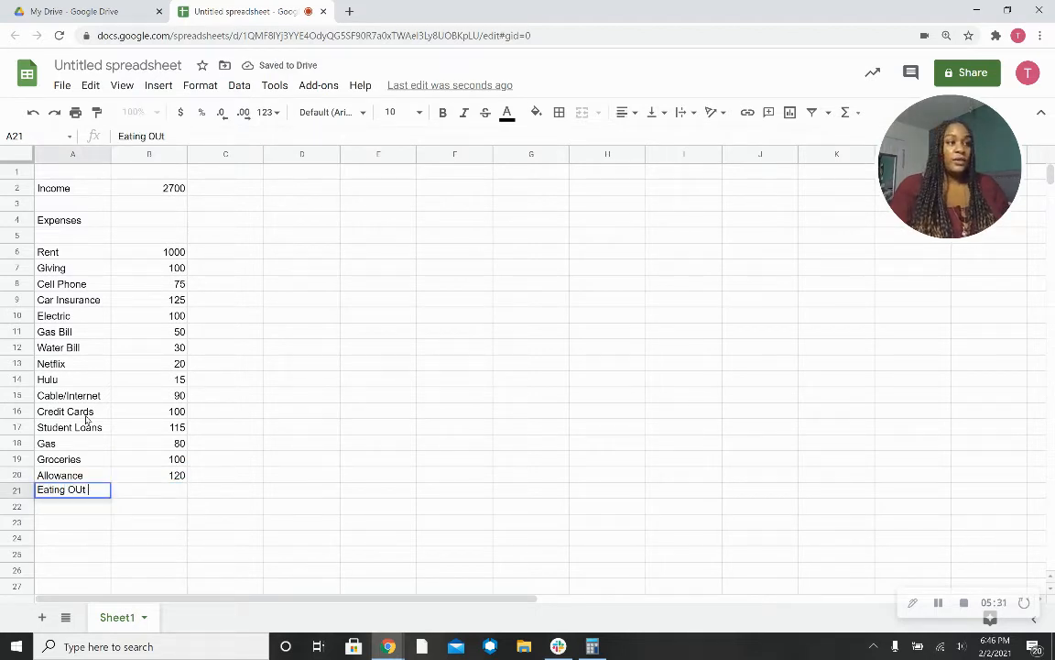
key(Tab)
text(100)
key(Return)
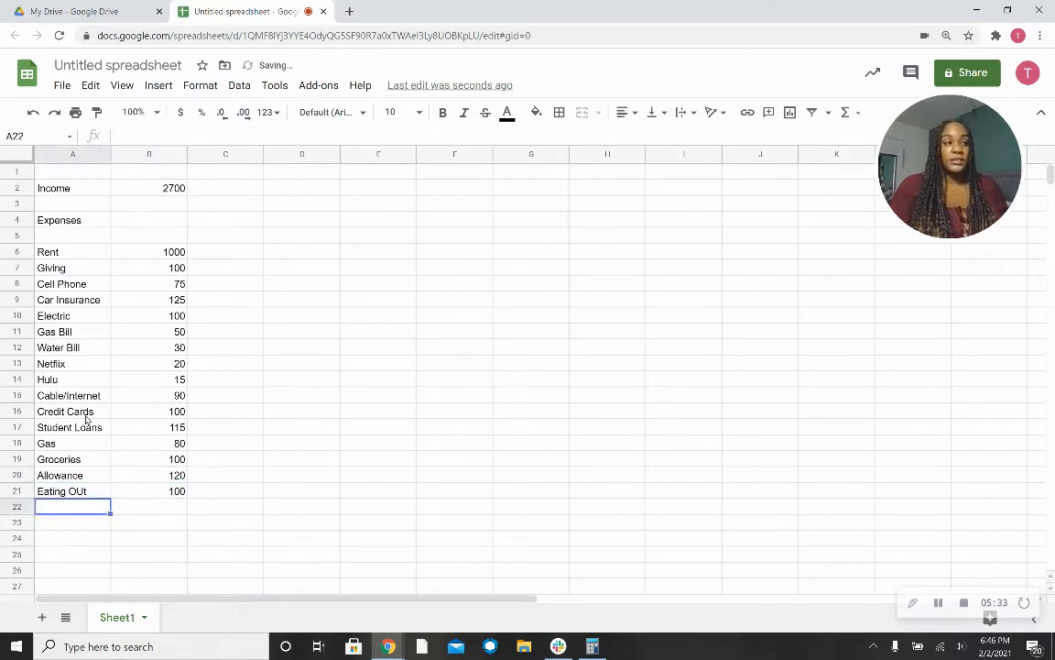
- Add a Toiletries expense in row 22 with an amount of 80
text(Toile)
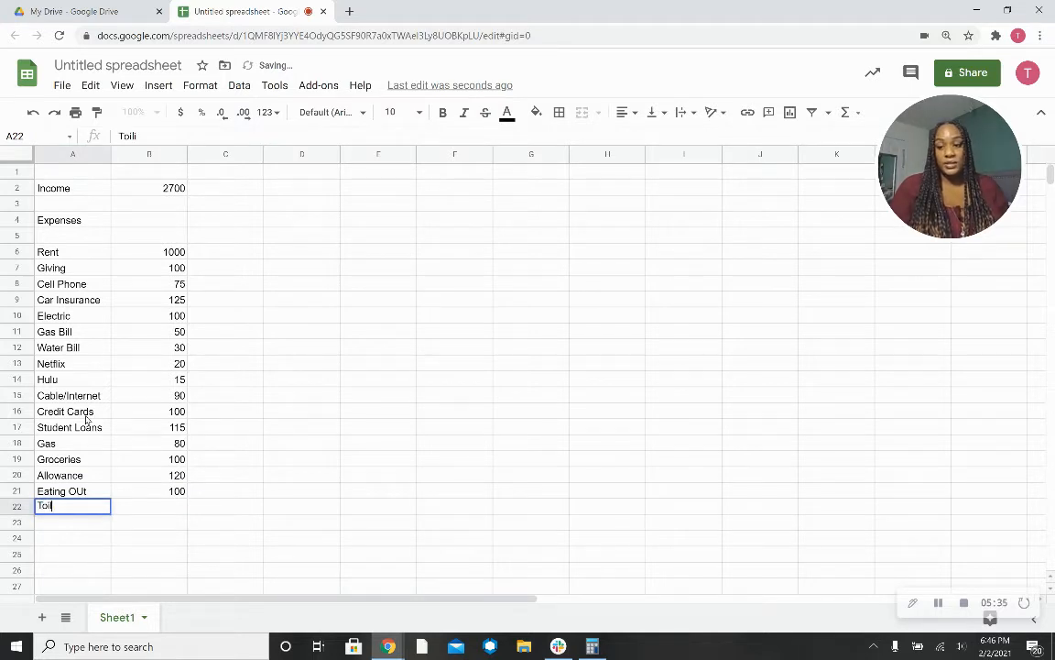
text(tries)
key(Tab)
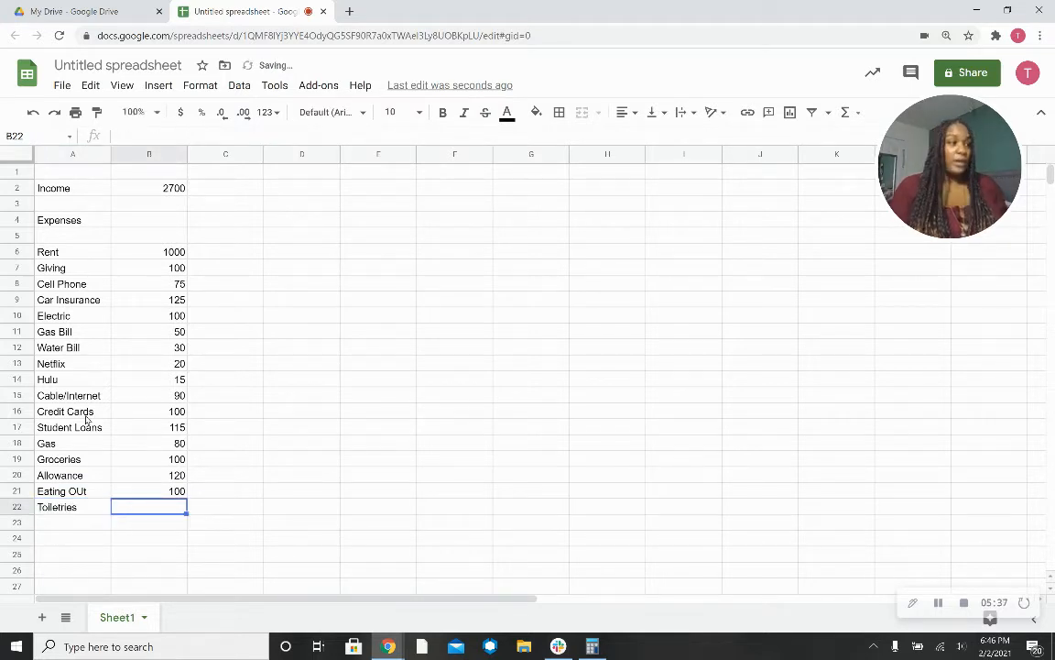
text(80)
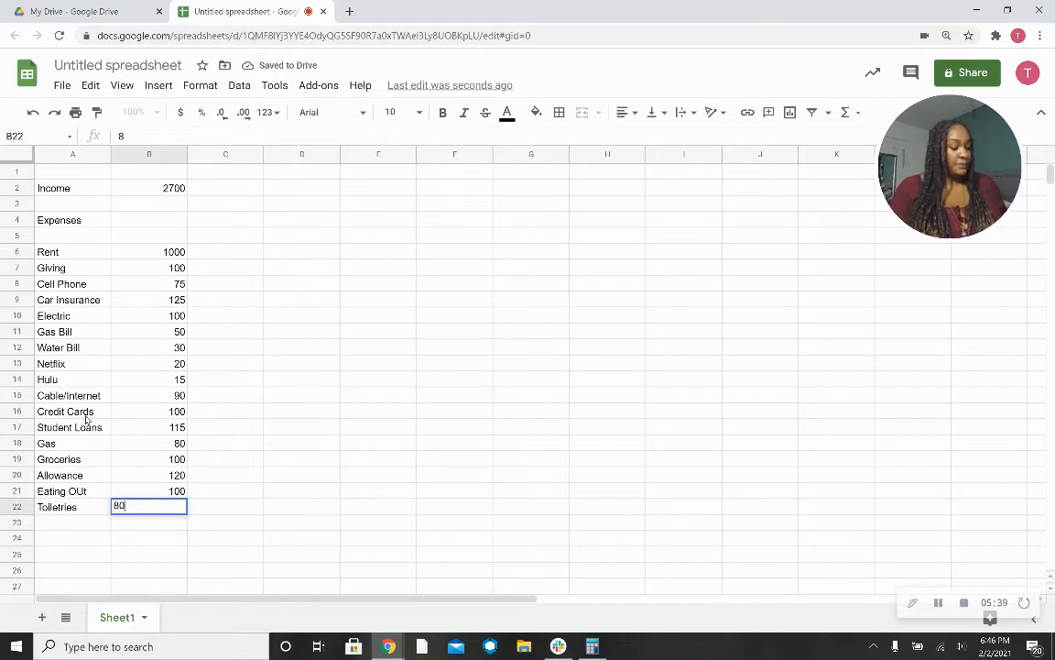
key(Tab)
key(Down)
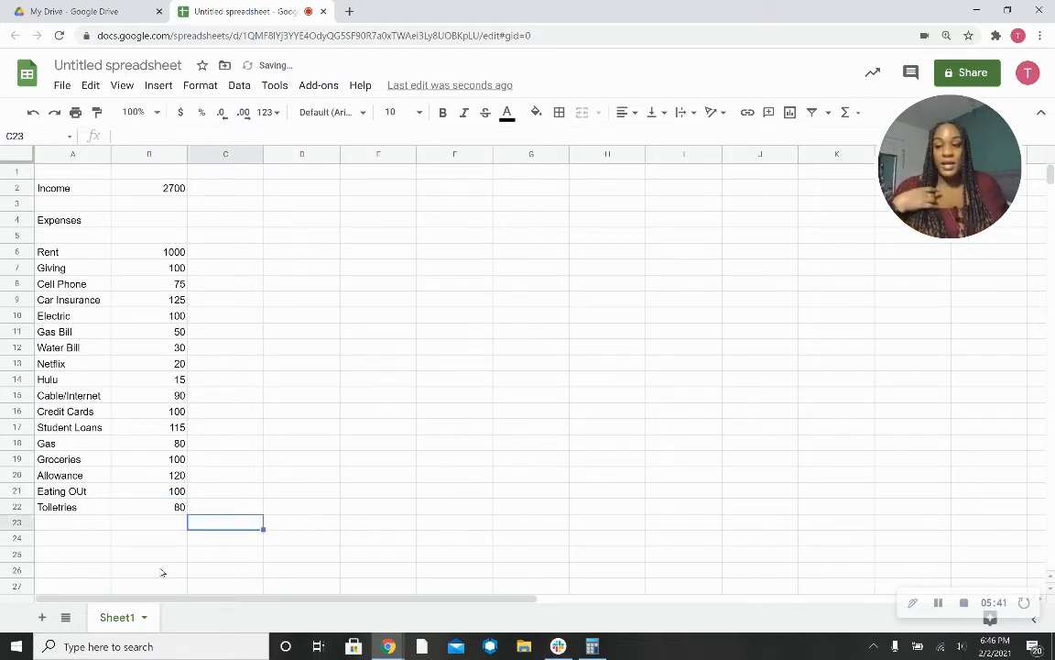
- Correct the capitalization of the expense name in cell A21 so it reads "Eating Out"
click(94, 491)
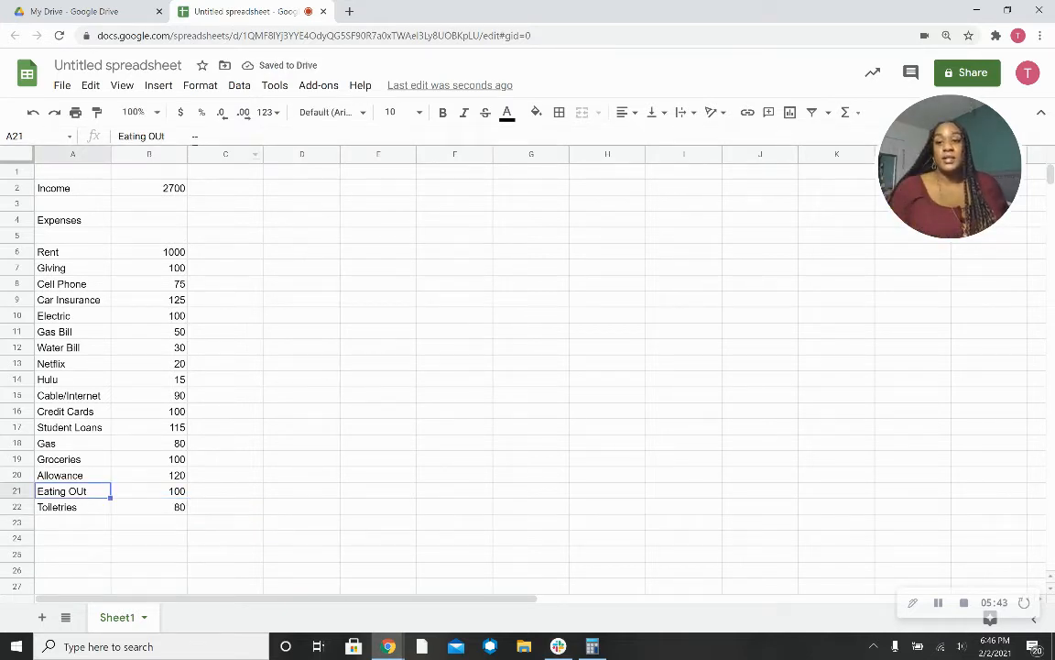
click(196, 138)
key(BackSpace)
key(BackSpace)
text(ut)
key(Tab)
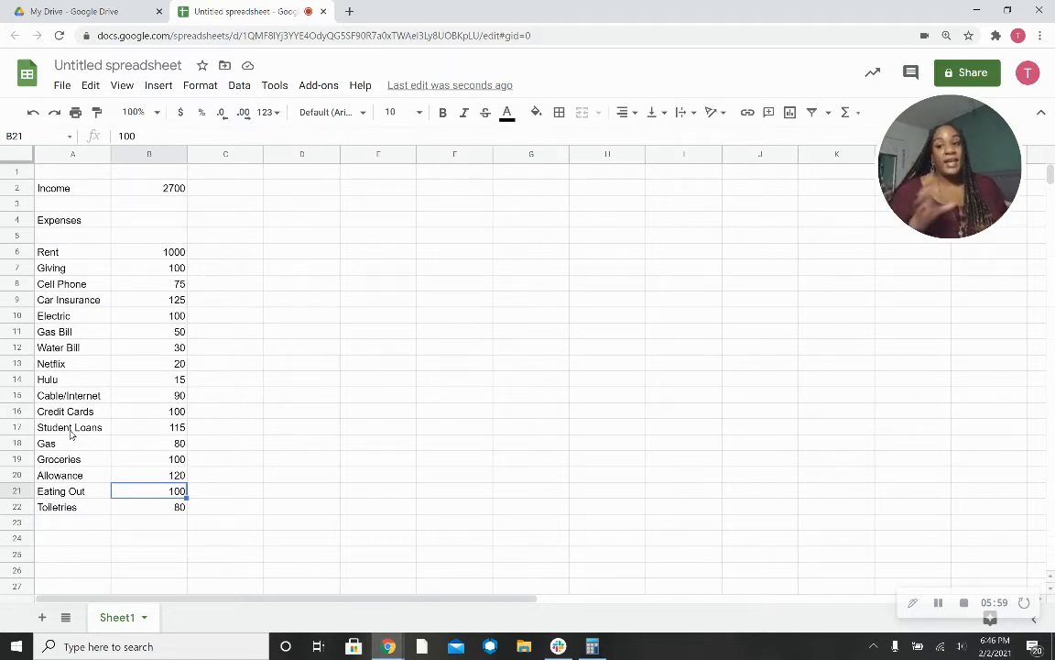
- Label cell A24 "Expense Total", leaving one blank row below the list of expenses
scroll(317, 541, down, 2)
scroll(318, 541, up, 2)
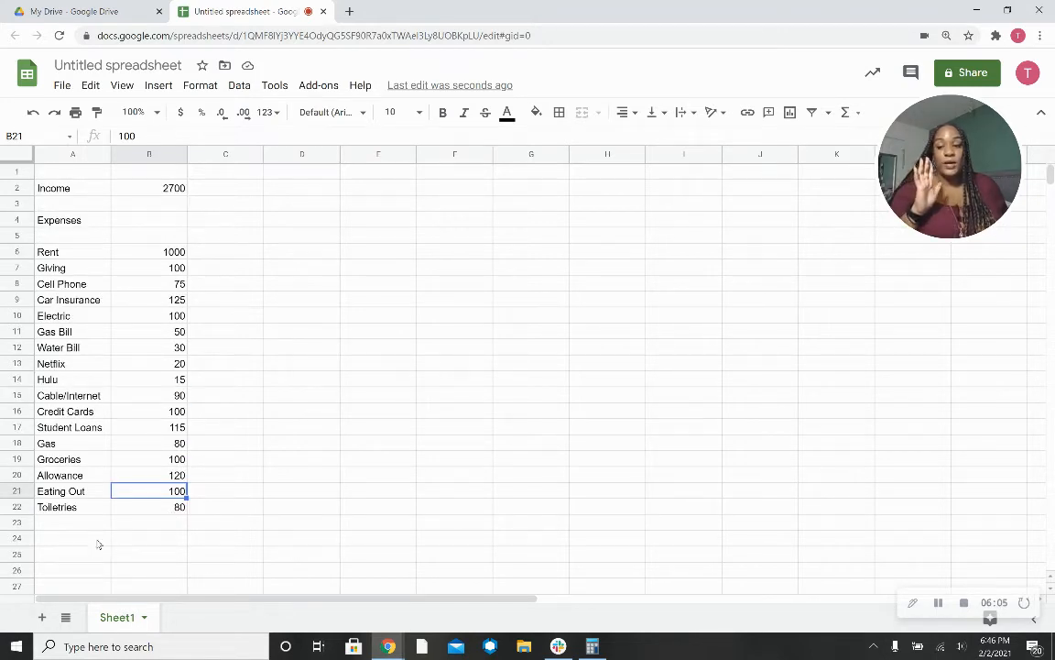
click(91, 538)
text(Expense Total)
key(Tab)
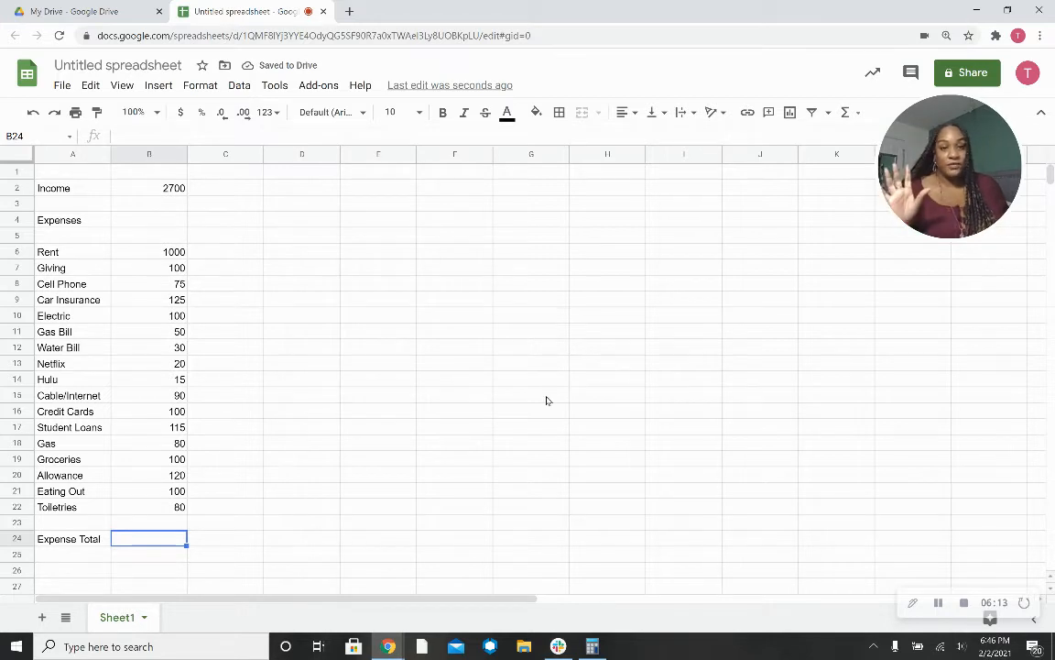
- Calculate the expense total in B24 with a SUM of the expense amounts in B6:B22
click(844, 113)
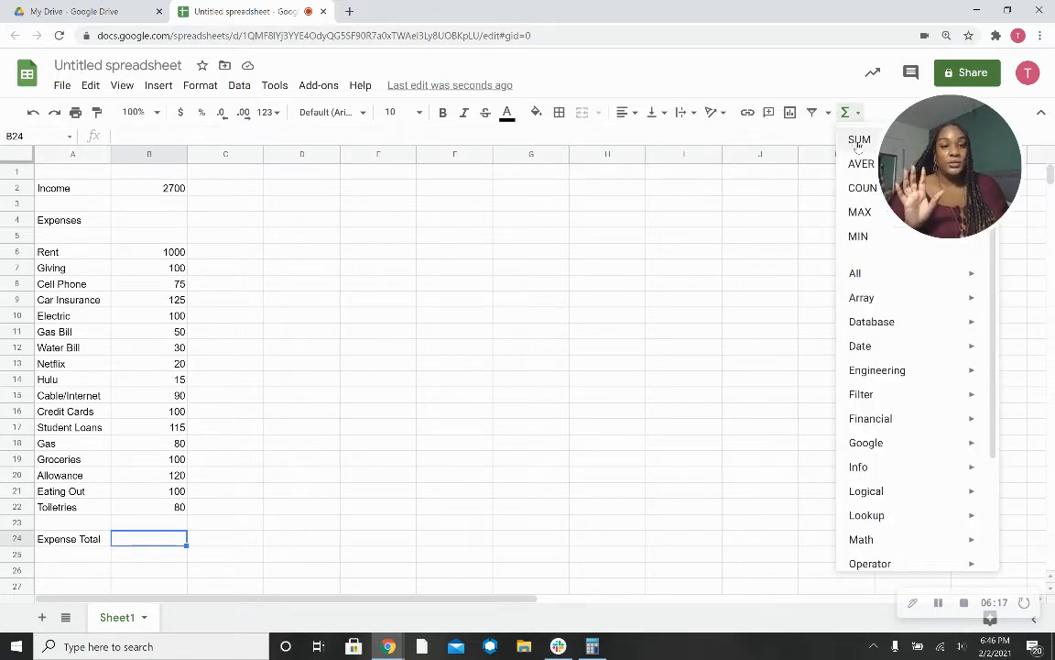
drag(973, 177, 995, 477)
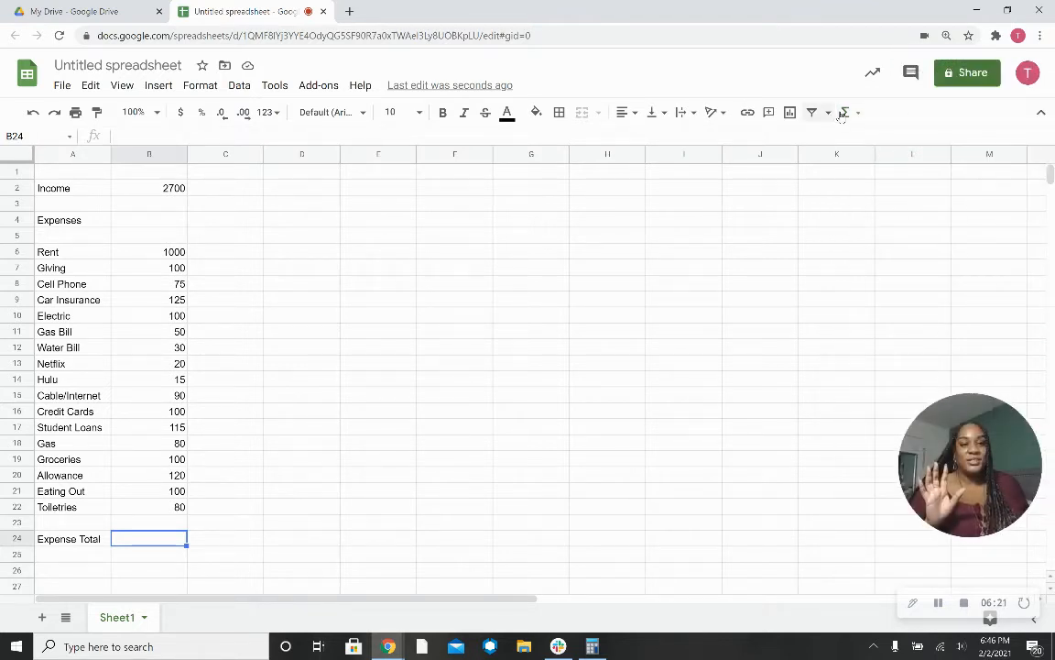
click(845, 114)
click(861, 142)
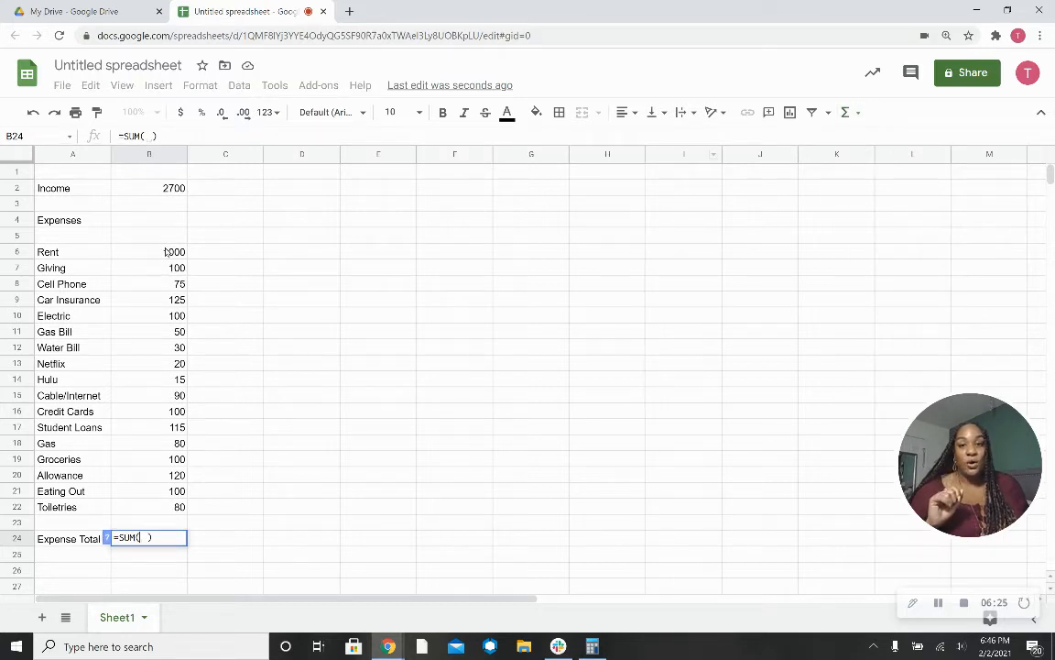
drag(167, 251, 170, 511)
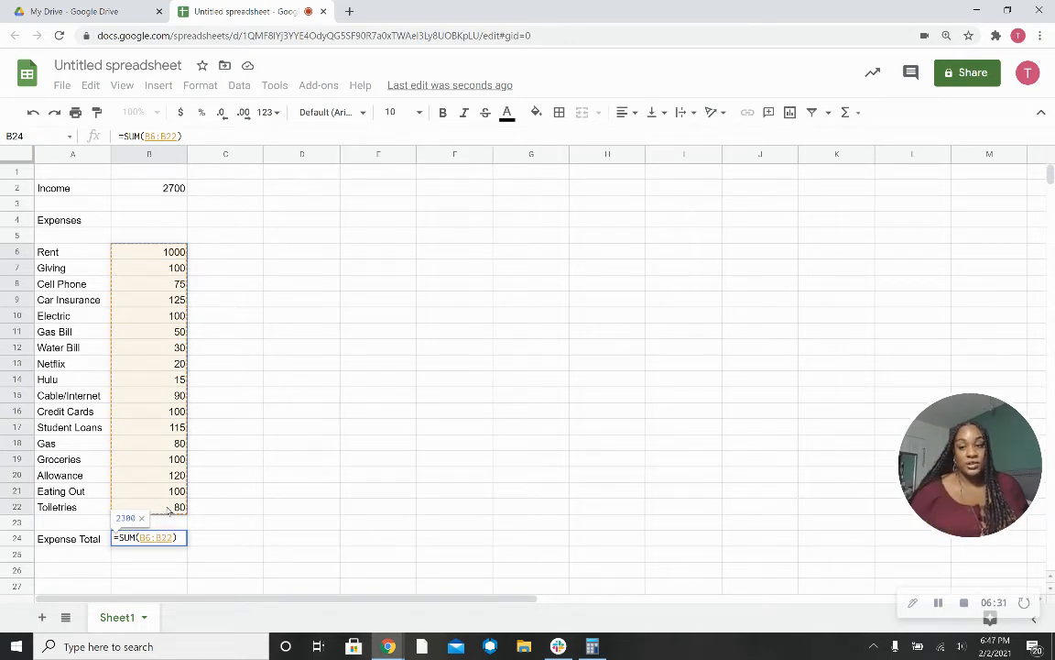
key(Tab)
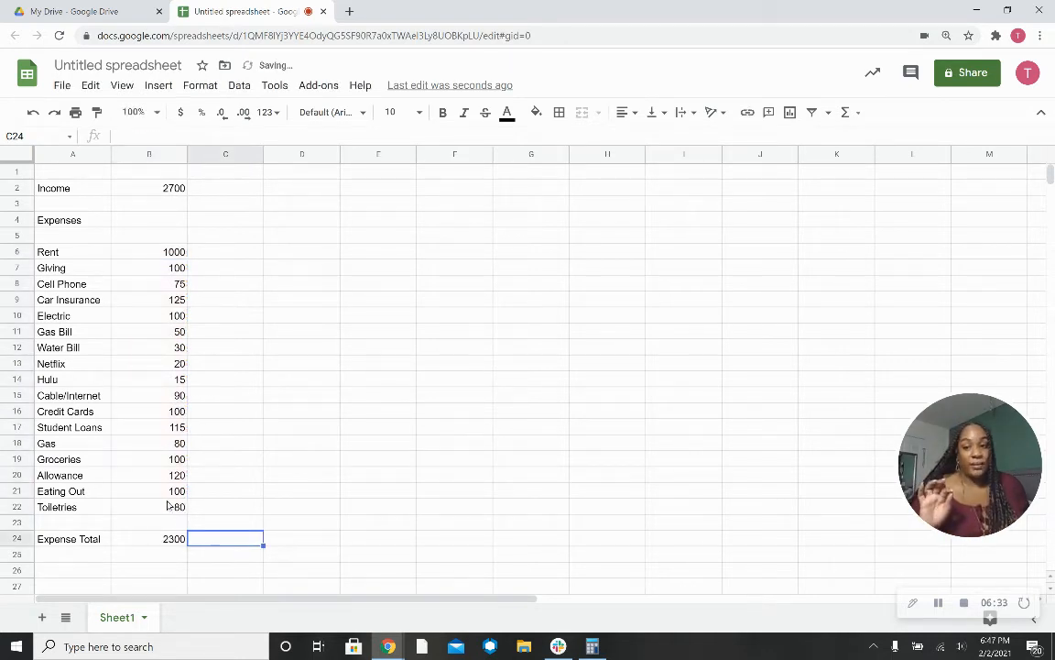
scroll(265, 426, down, 2)
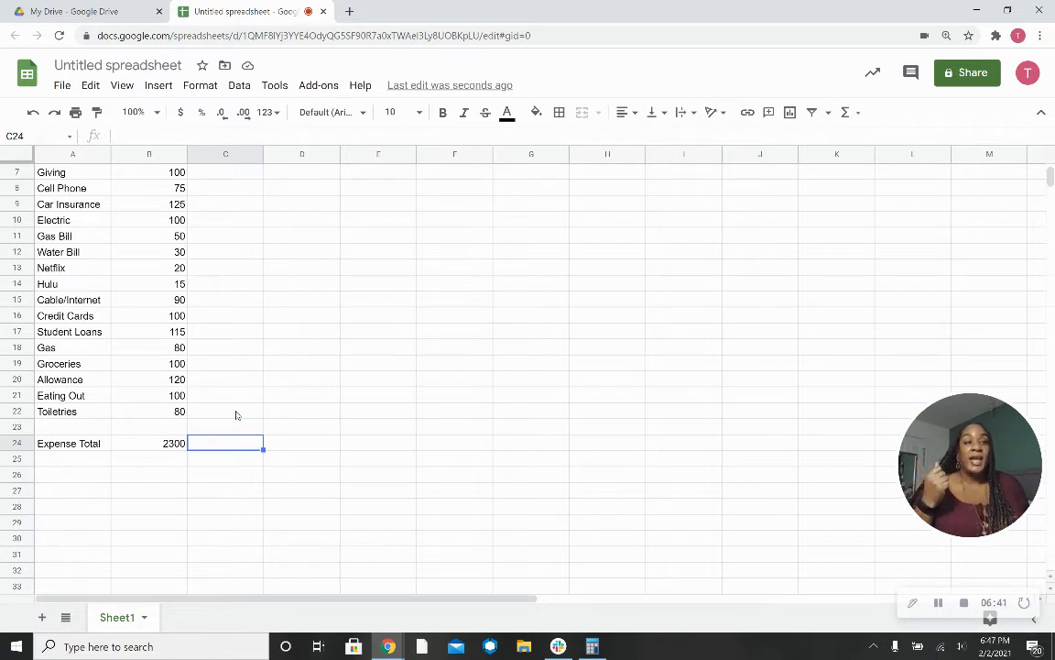
scroll(235, 415, up, 2)
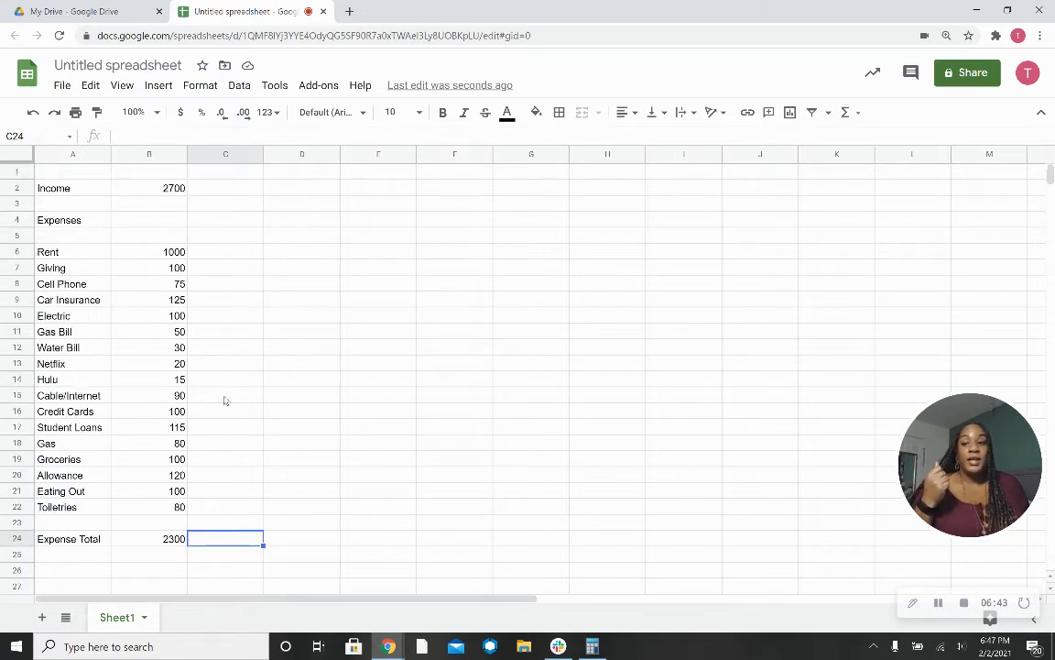
scroll(210, 345, down, 2)
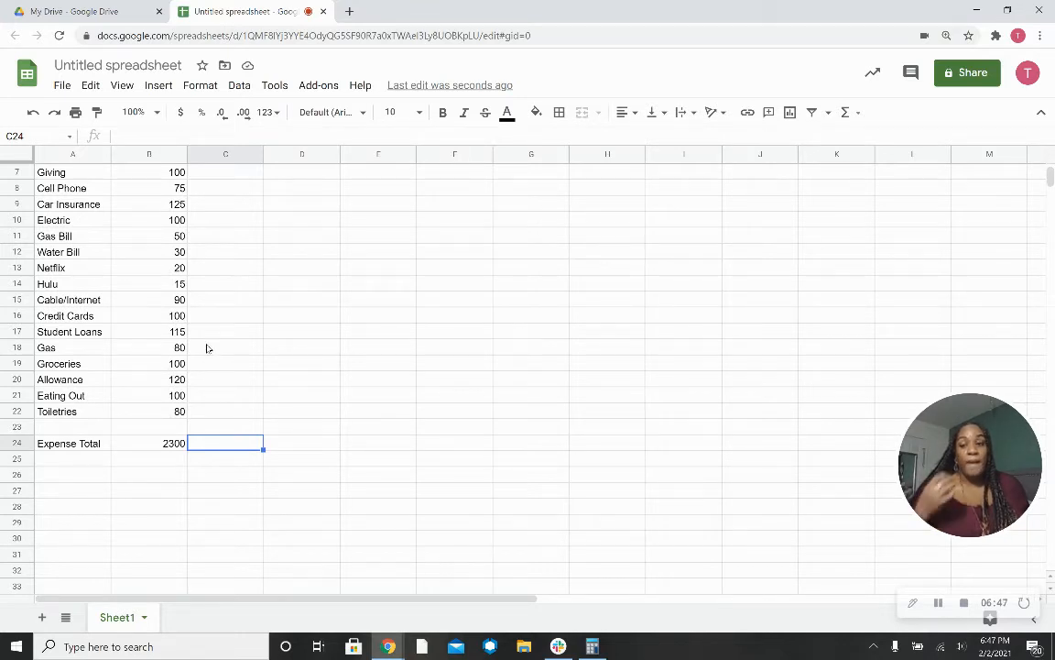
scroll(205, 351, up, 2)
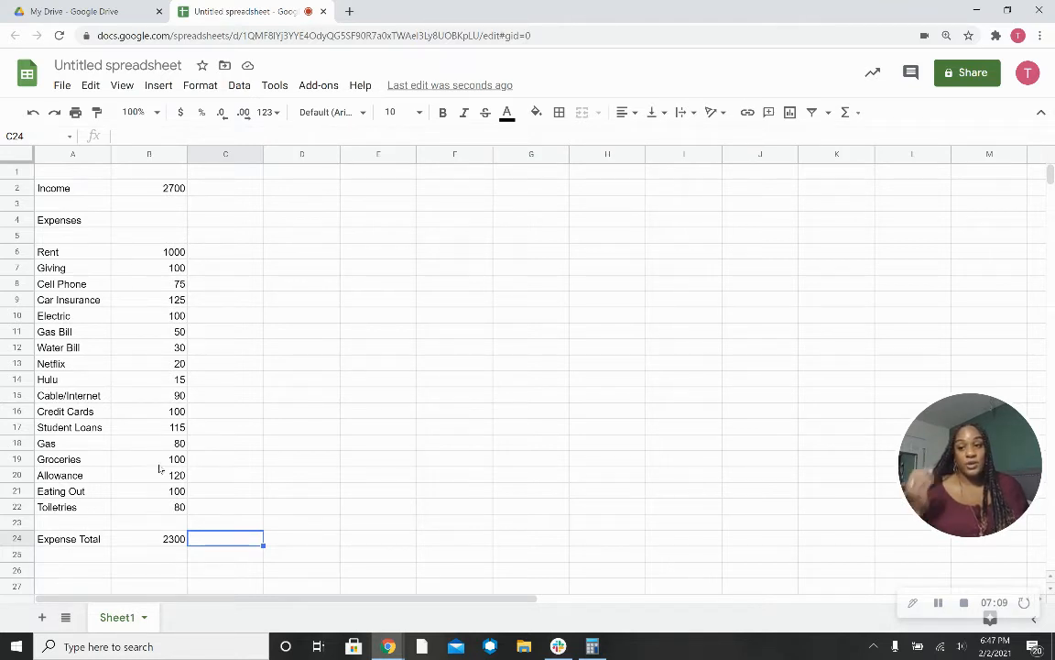
- Label cell A26 "Remaing Balance" and widen column A so the label fits
click(101, 570)
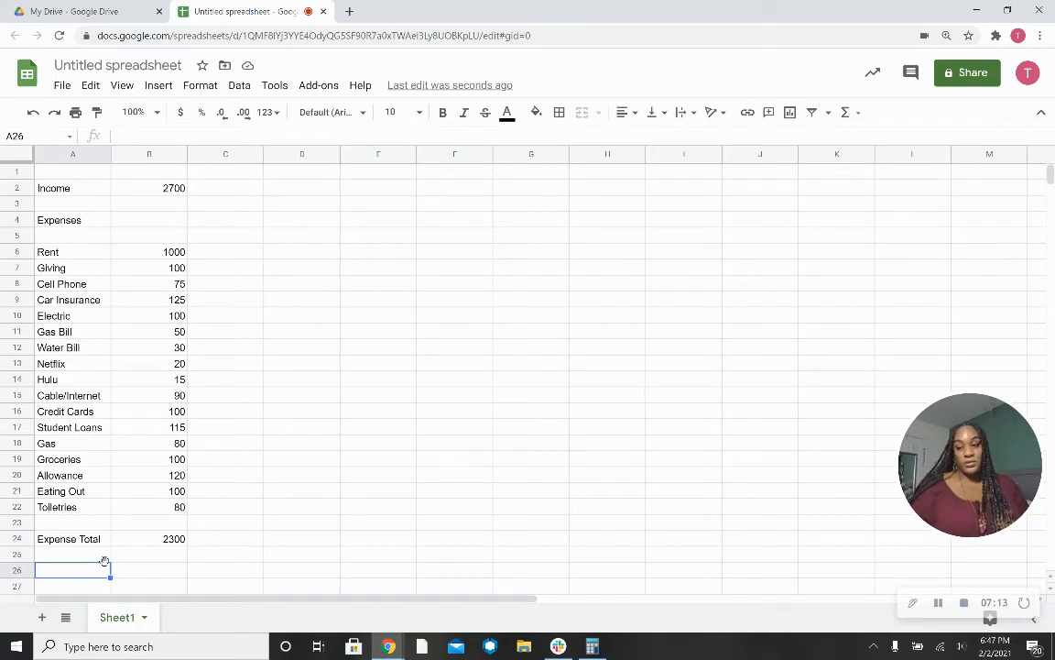
text(Remaing Balance)
key(Tab)
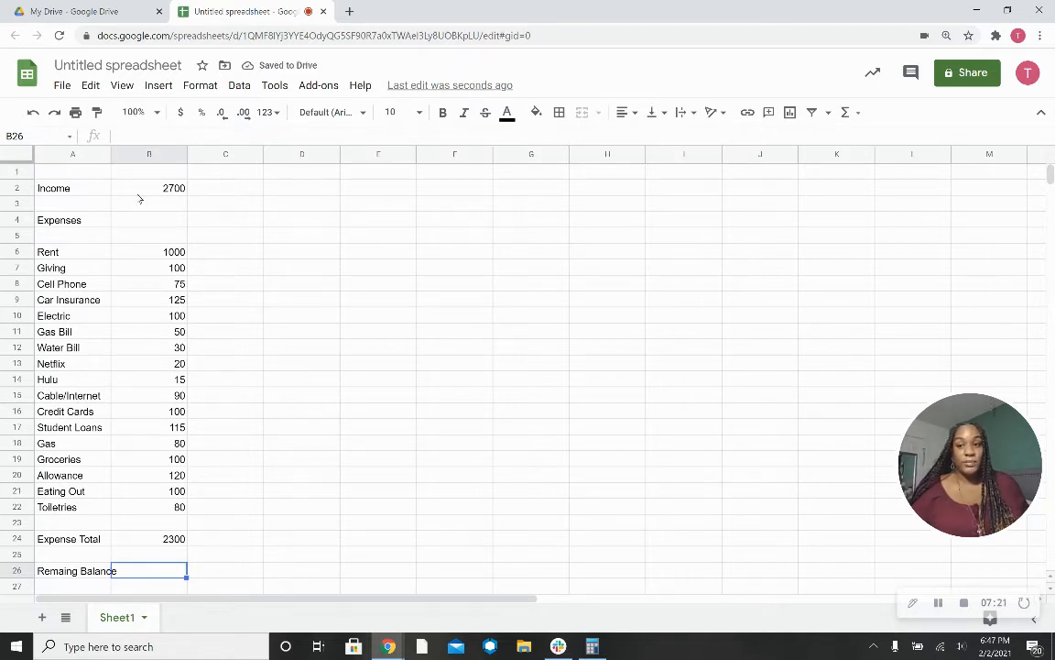
drag(109, 153, 119, 154)
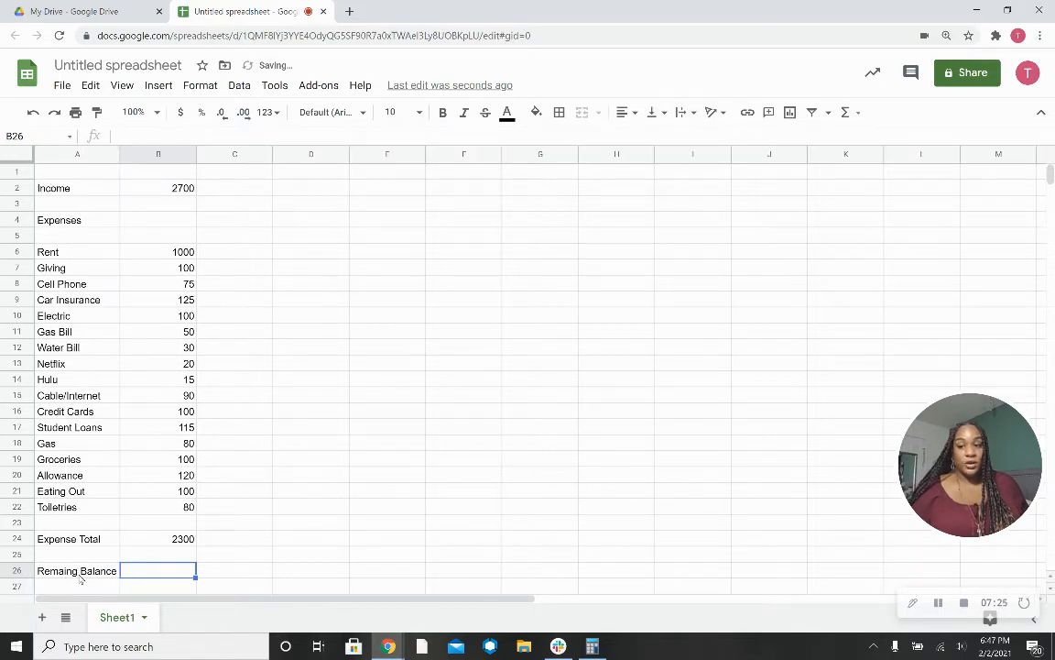
- Calculate the remaining balance in B26 by subtracting the expense total from the income with the formula =B2-B24
scroll(385, 494, down, 2)
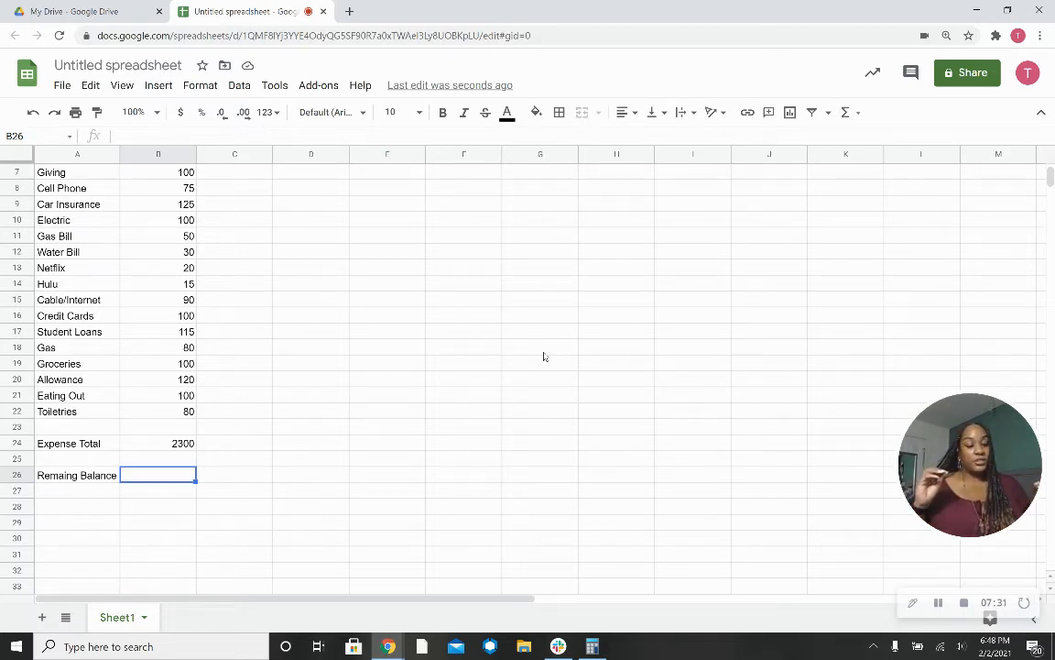
text(=)
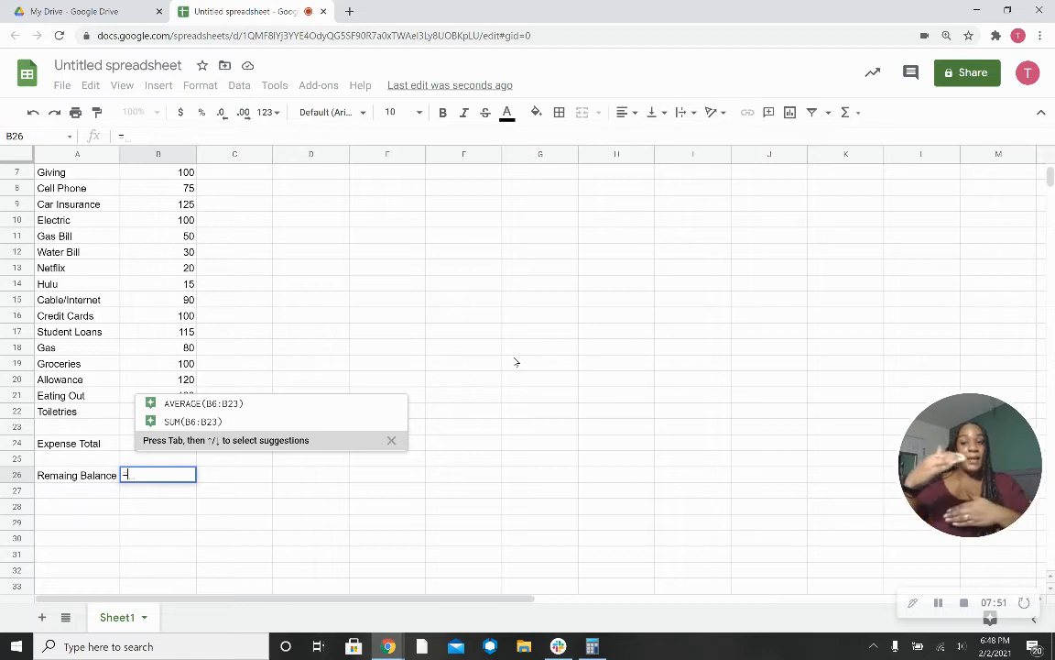
scroll(565, 352, up, 3)
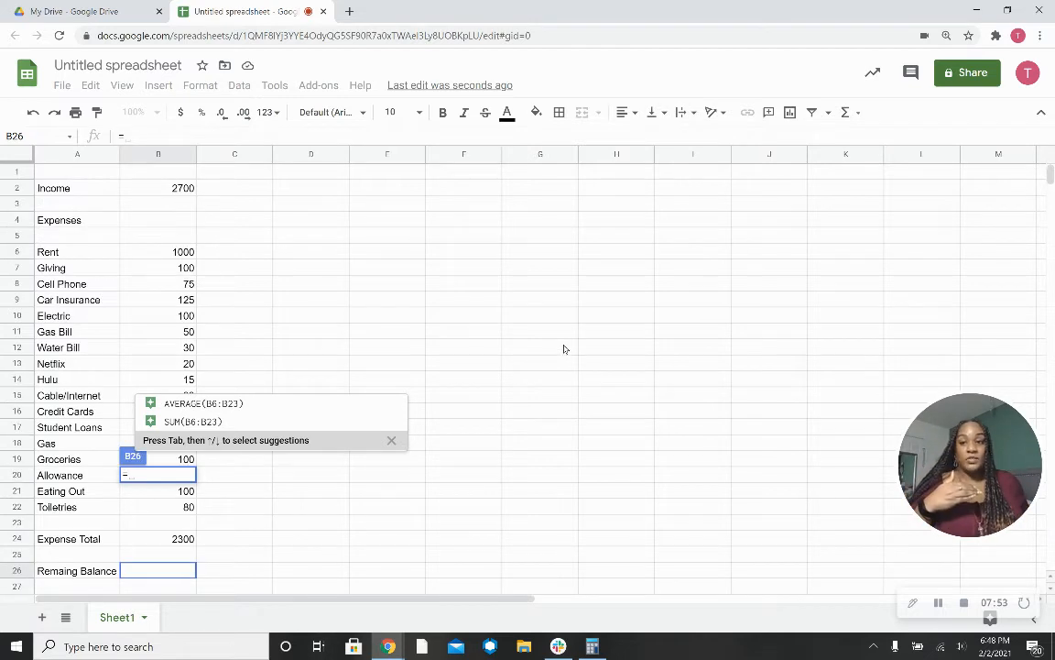
click(170, 189)
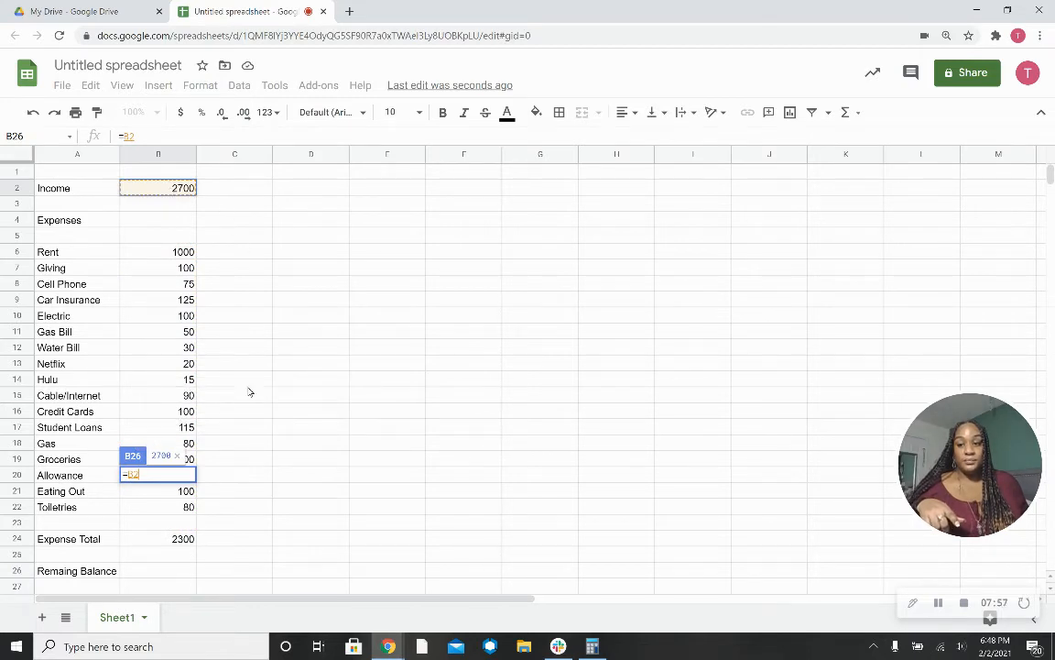
text(-)
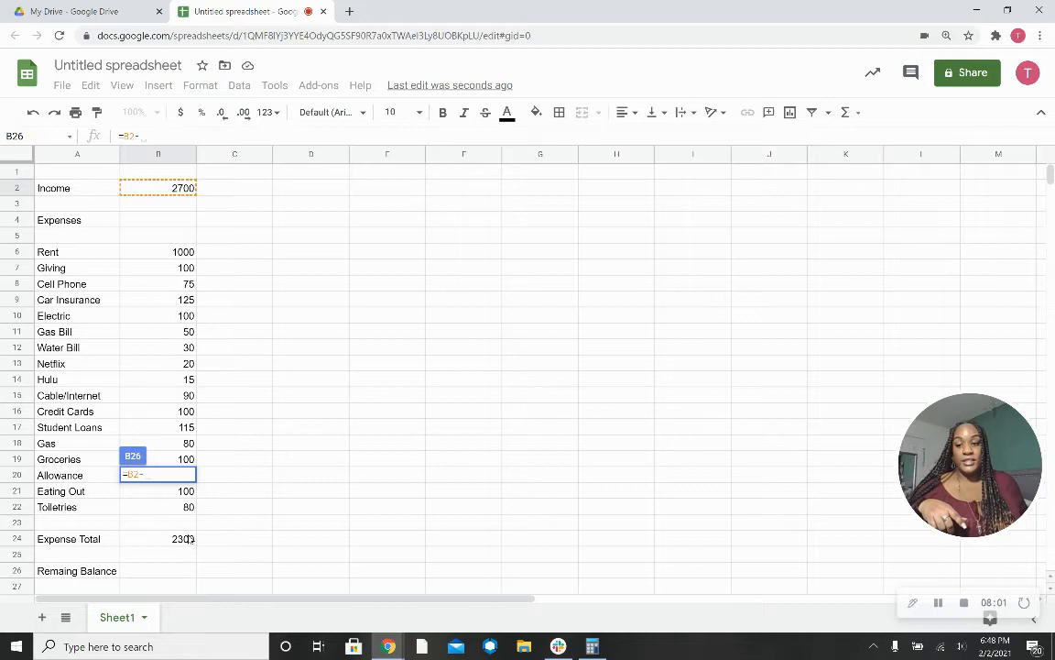
click(186, 538)
key(Tab)
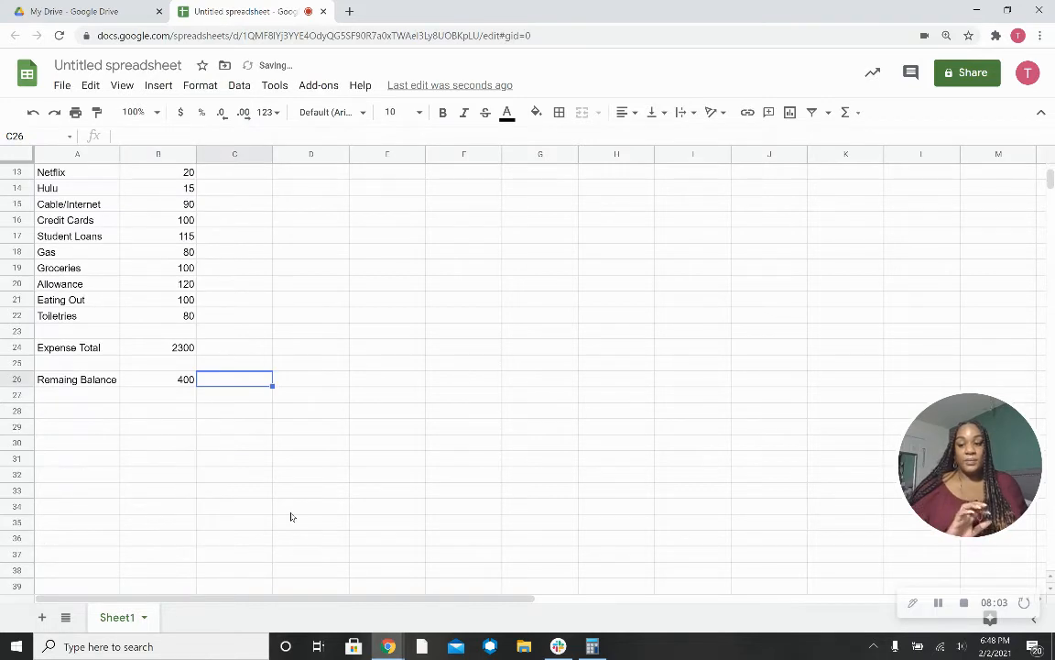
click(169, 365)
scroll(290, 410, up, 3)
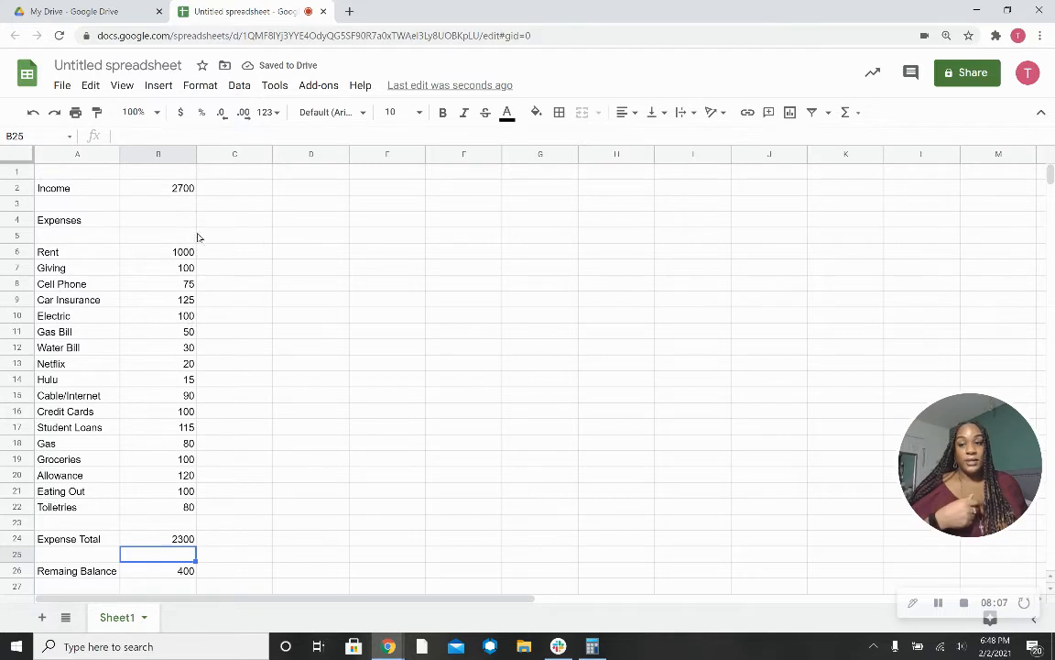
scroll(266, 412, down, 2)
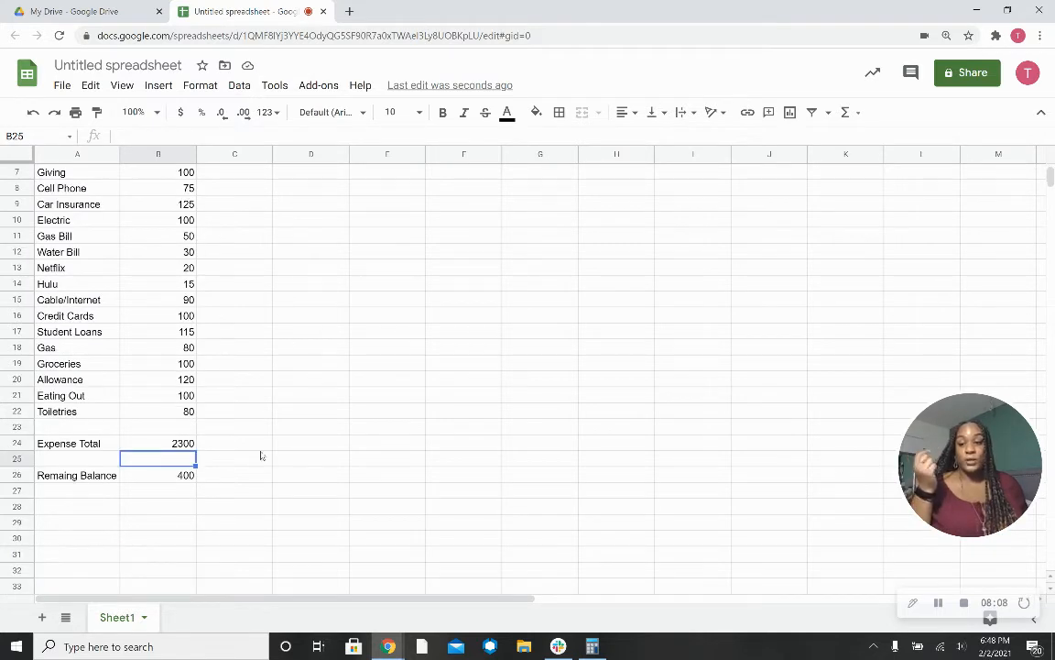
click(186, 474)
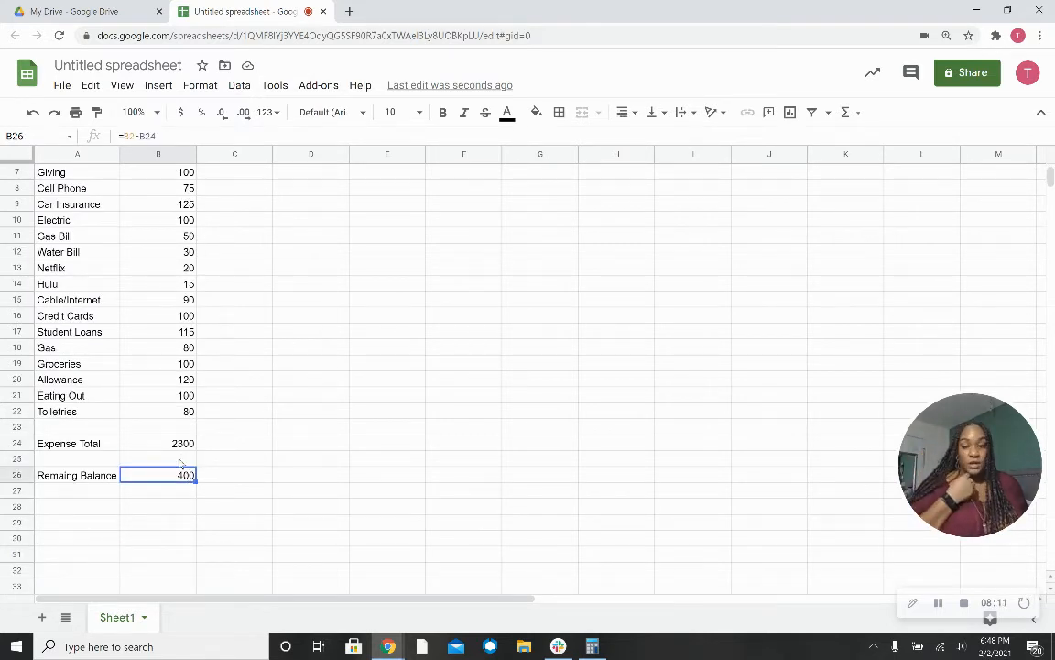
- Add the labels "Savings" in A28 and "Sinking Funds" in A29, below the remaining balance
click(96, 505)
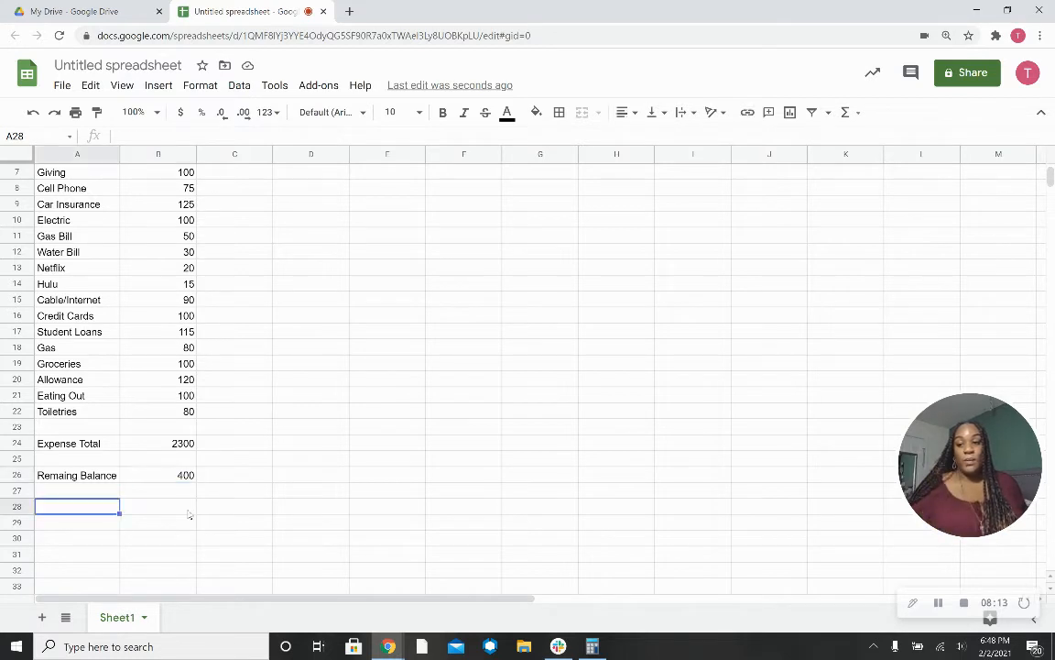
text(Savings)
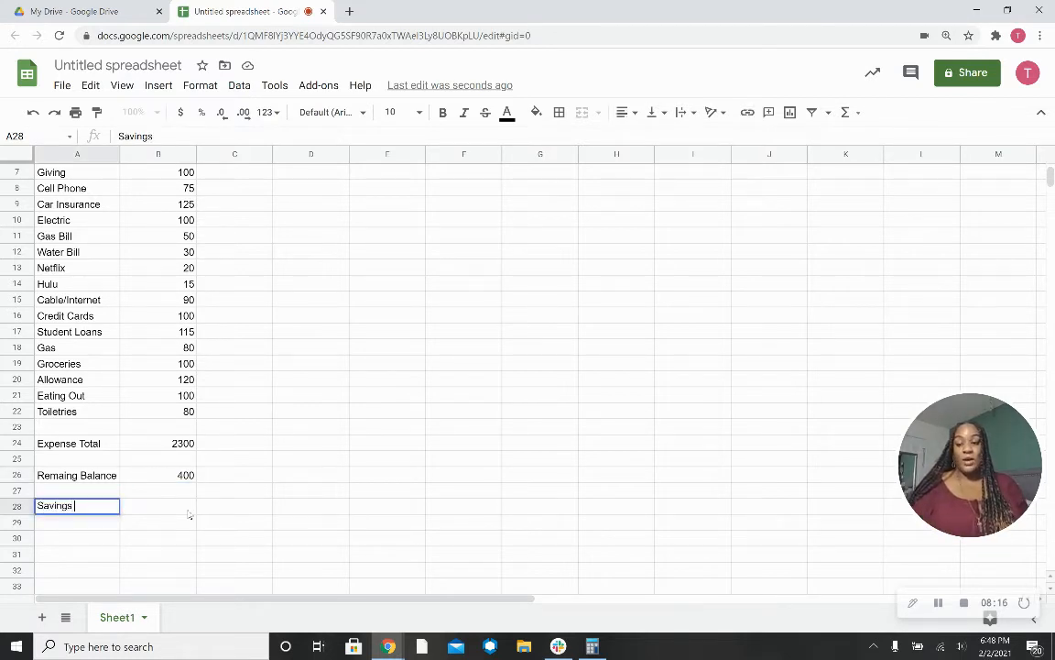
key(Return)
text(S)
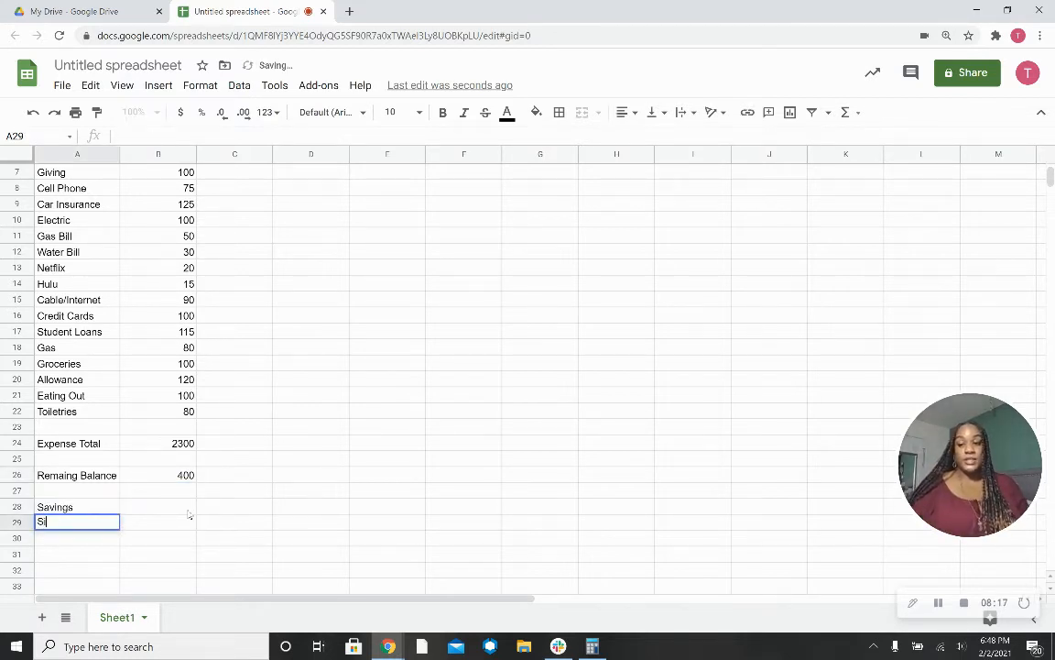
text(inking Funds)
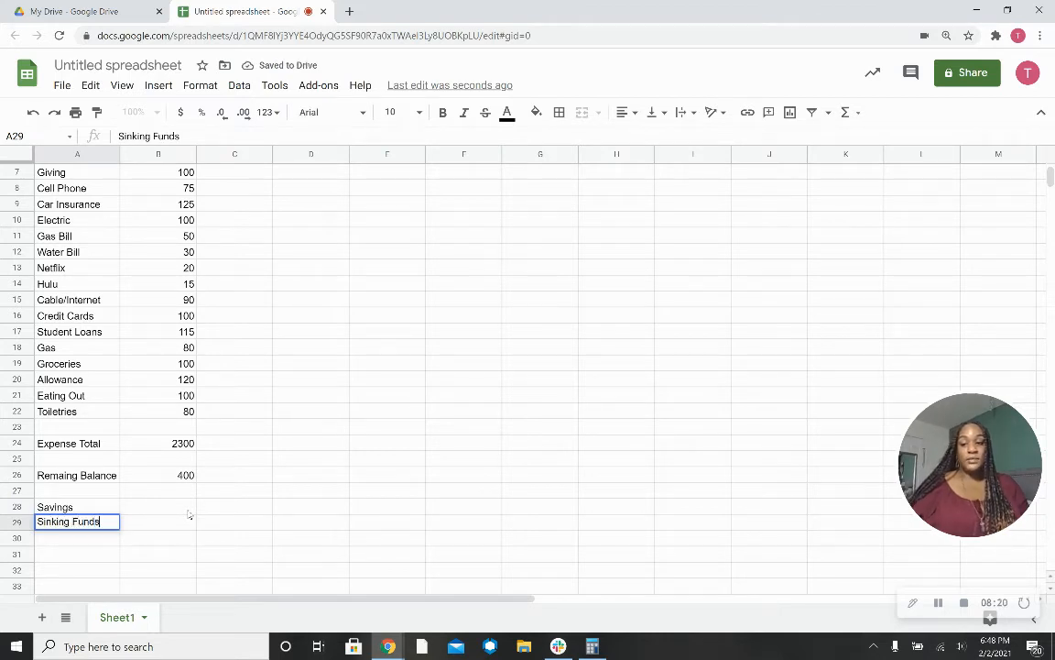
key(Tab)
- Enter 300 as the Savings amount in B28 and 100 as the Sinking Funds amount in B29
key(Up)
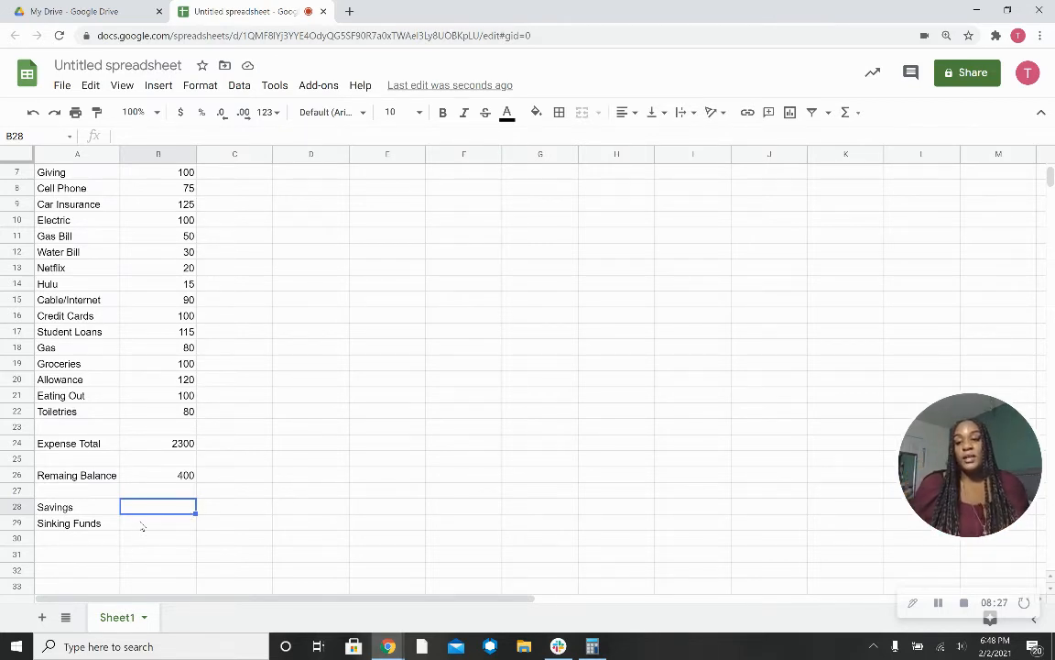
text(300)
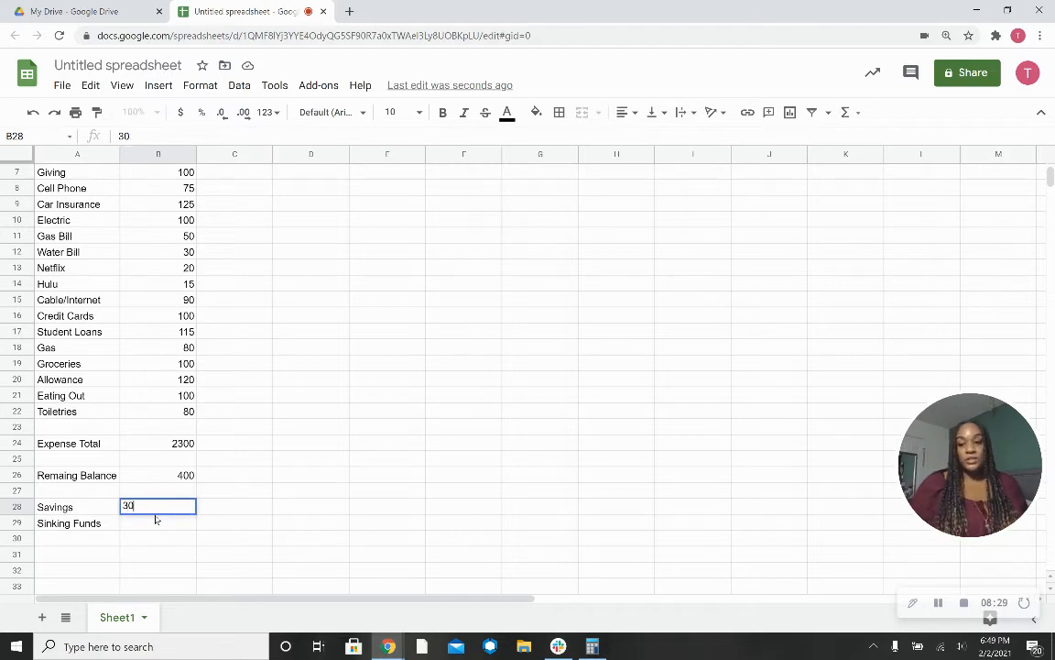
key(Return)
text(100)
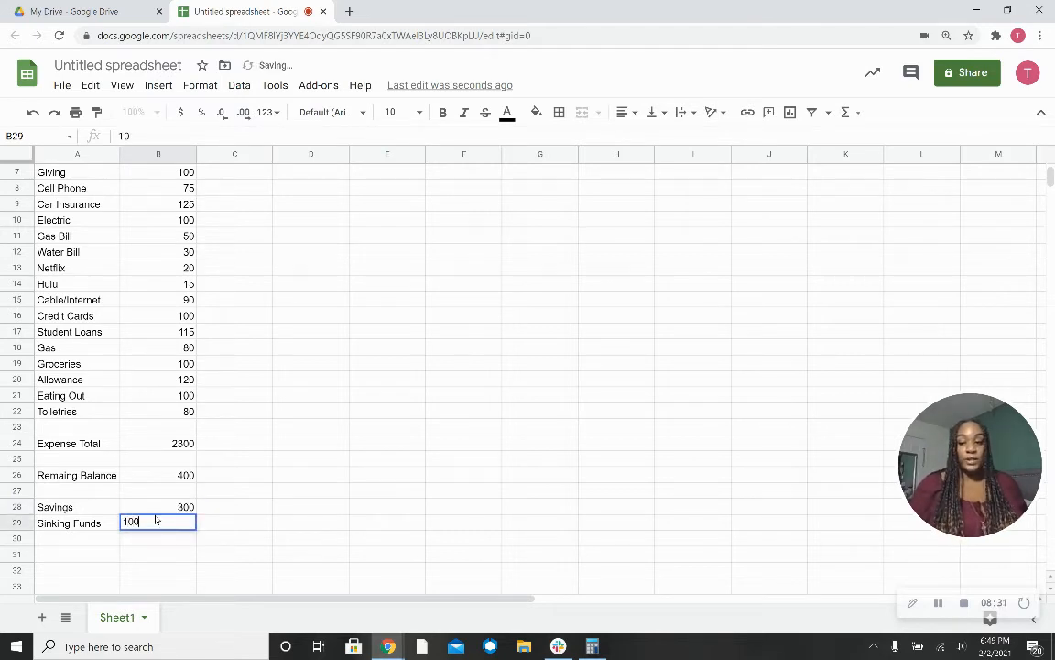
key(Tab)
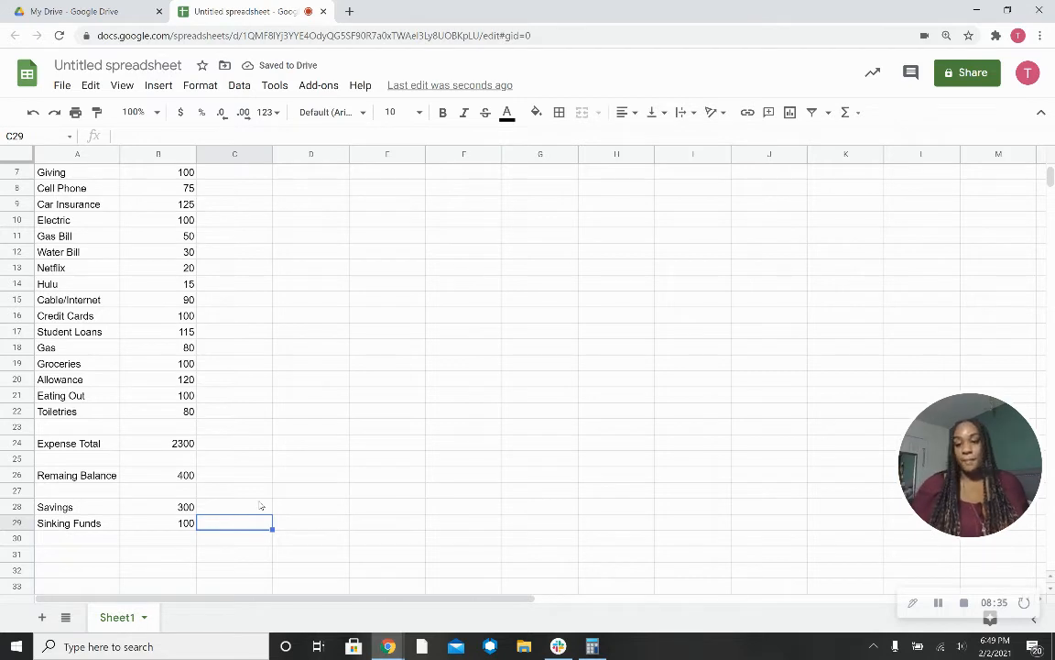
scroll(240, 450, down, 1)
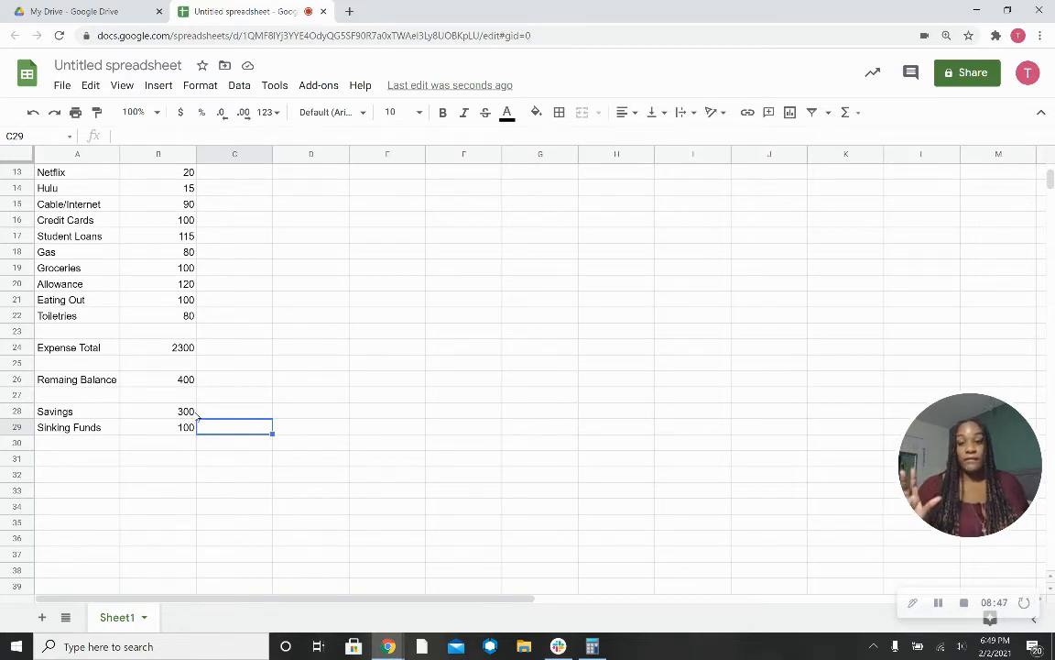
scroll(192, 414, up, 4)
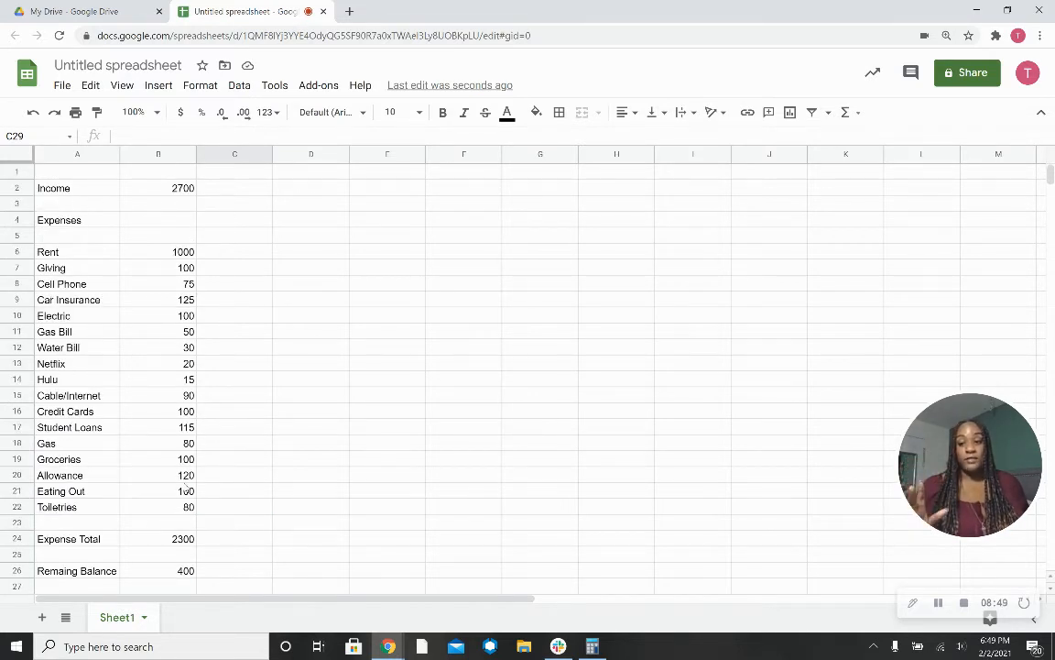
scroll(186, 488, down, 2)
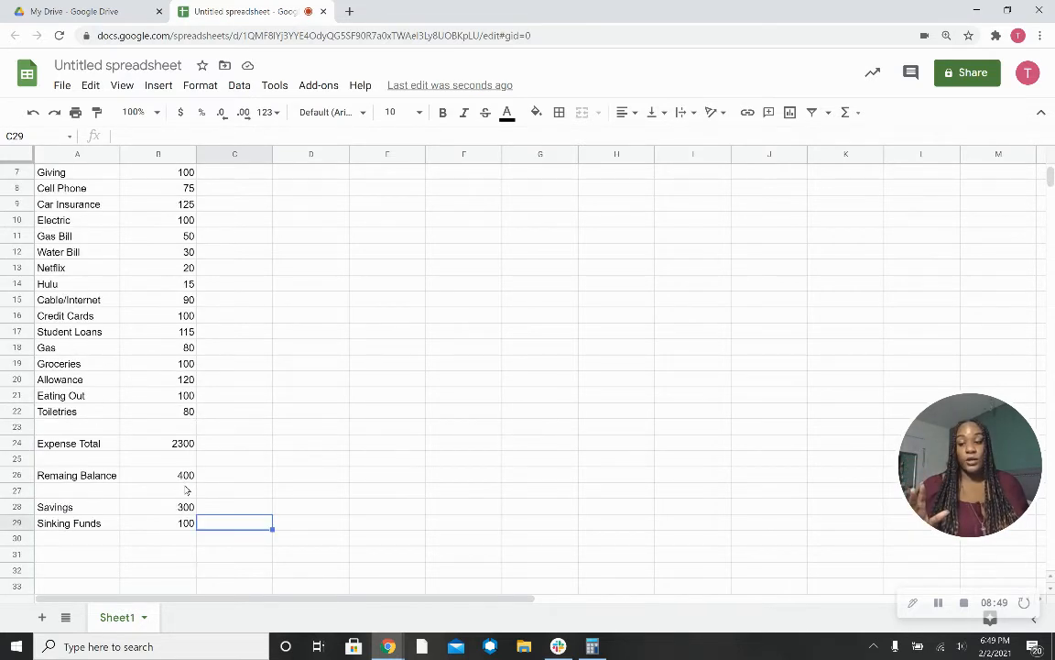
click(189, 546)
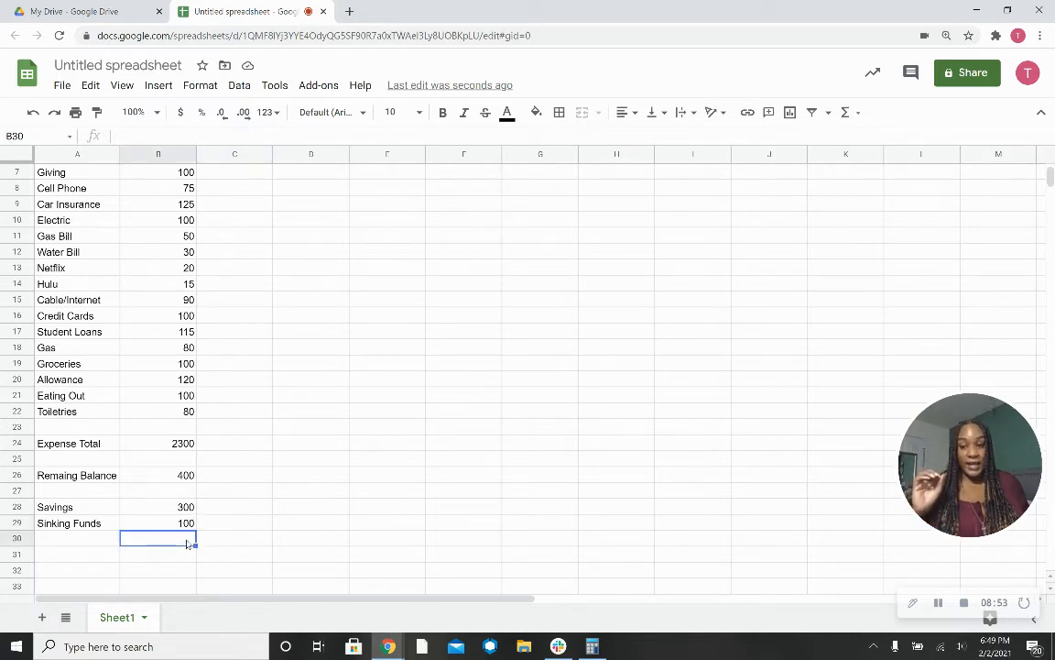
drag(103, 508, 153, 525)
right_click(149, 523)
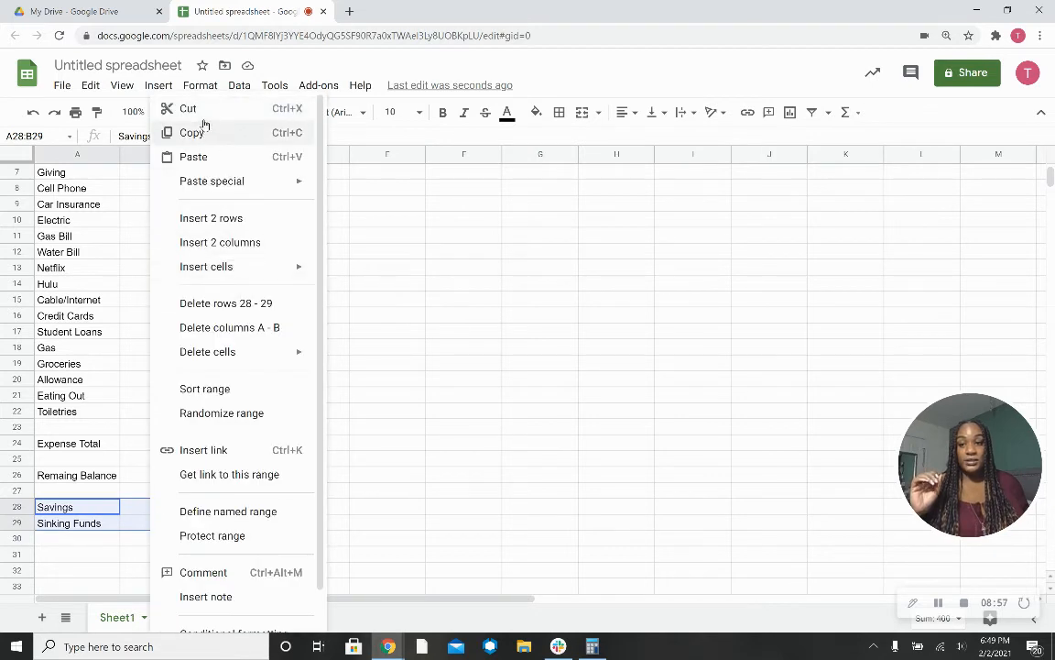
click(209, 110)
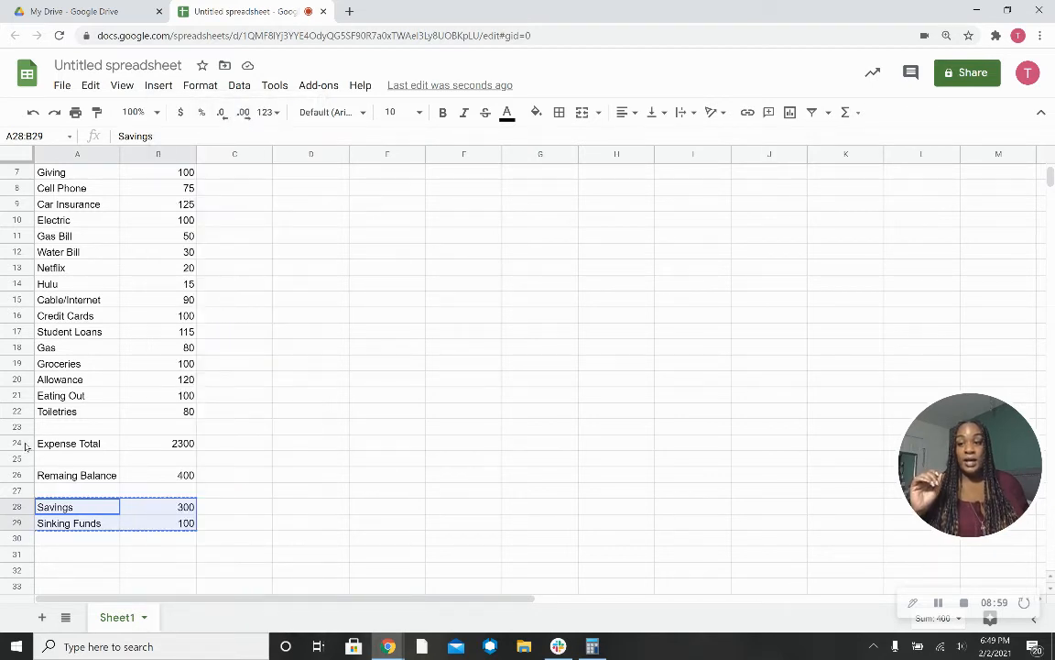
click(275, 476)
key(Escape)
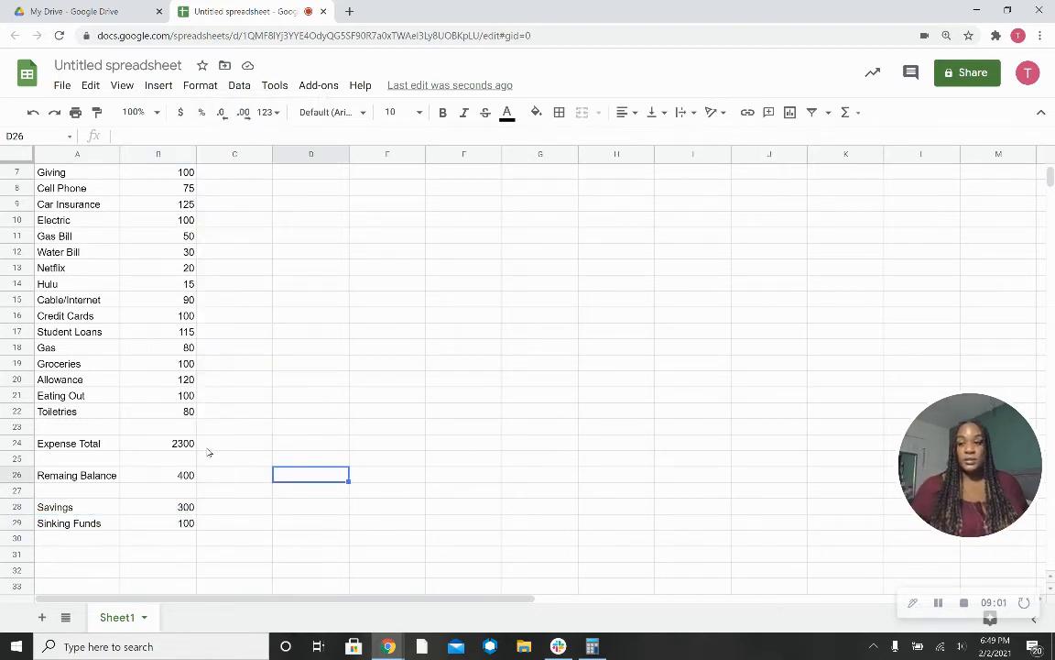
- Insert two blank rows below row 23, above the Expense Total row, to make room for more expenses
click(23, 431)
right_click(24, 431)
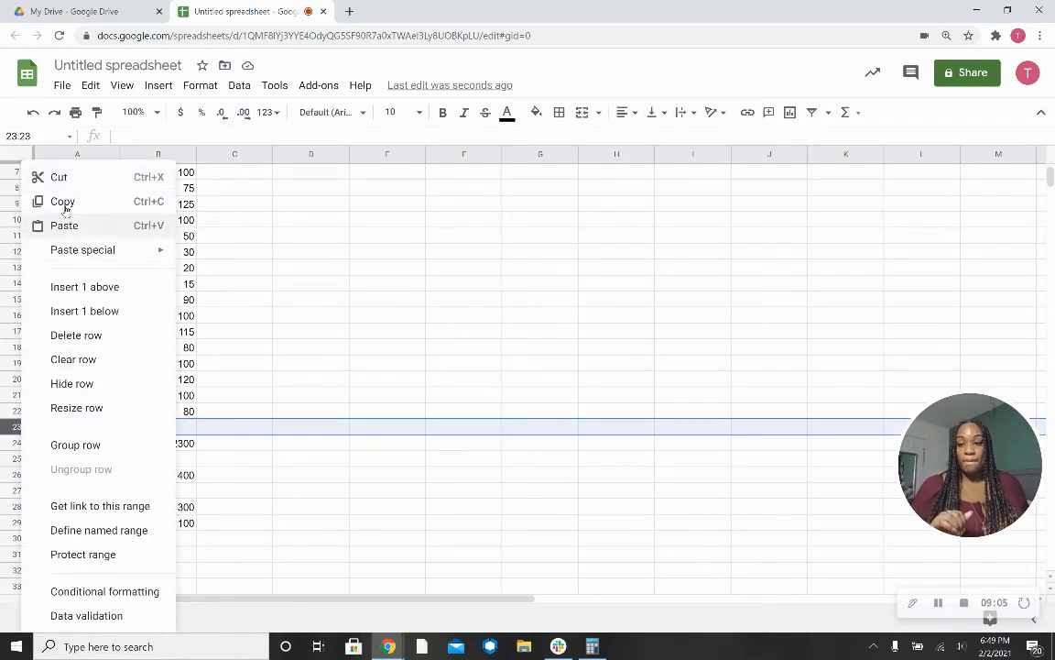
click(111, 311)
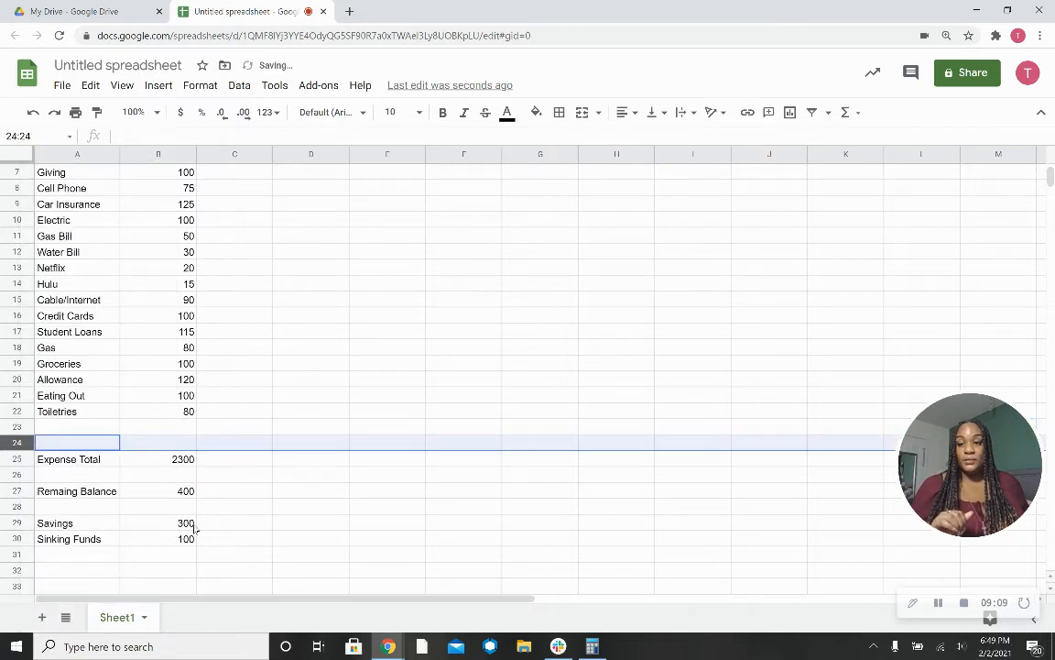
right_click(18, 442)
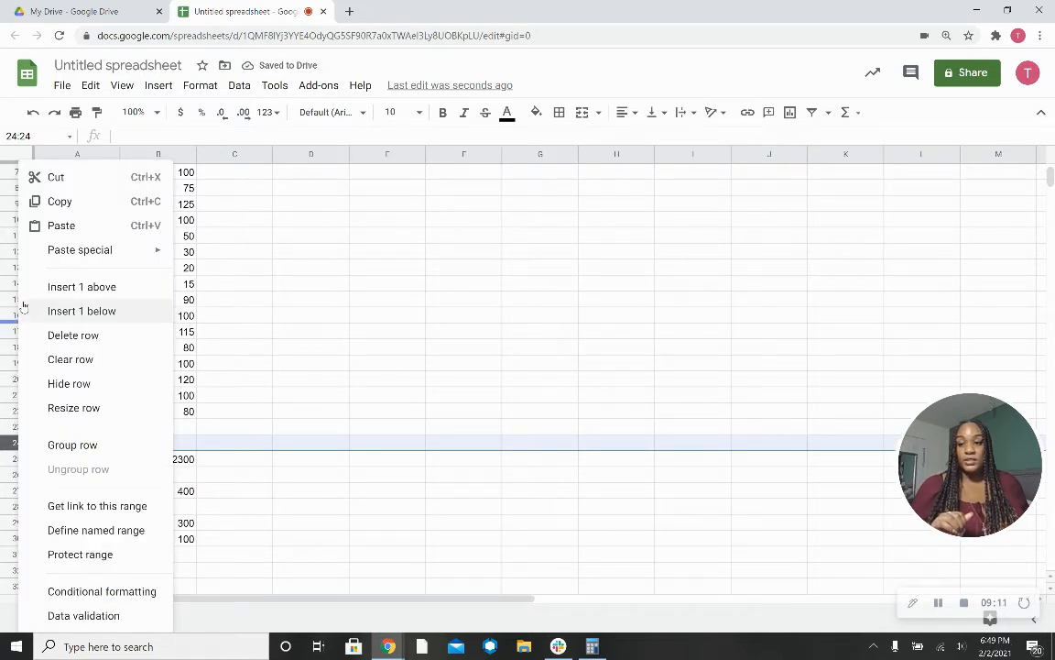
click(453, 427)
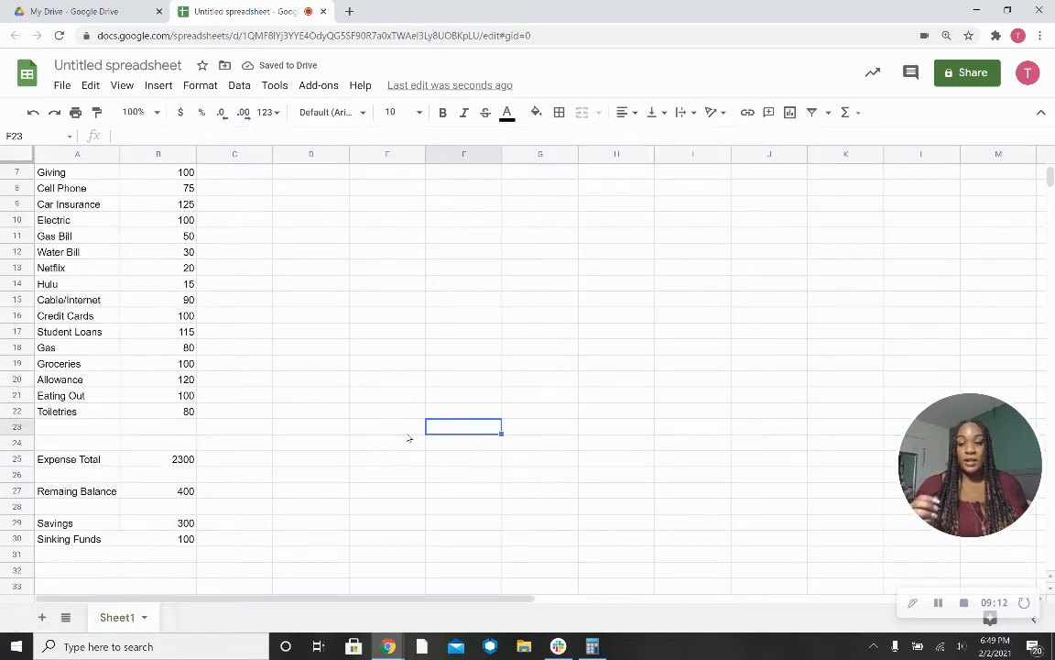
click(18, 443)
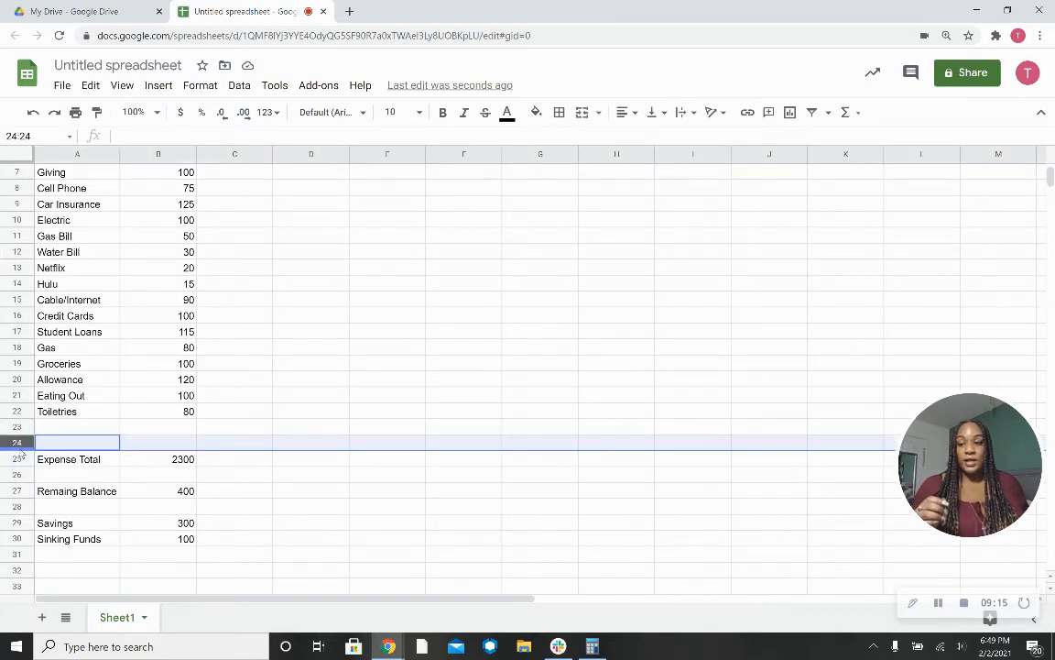
right_click(18, 444)
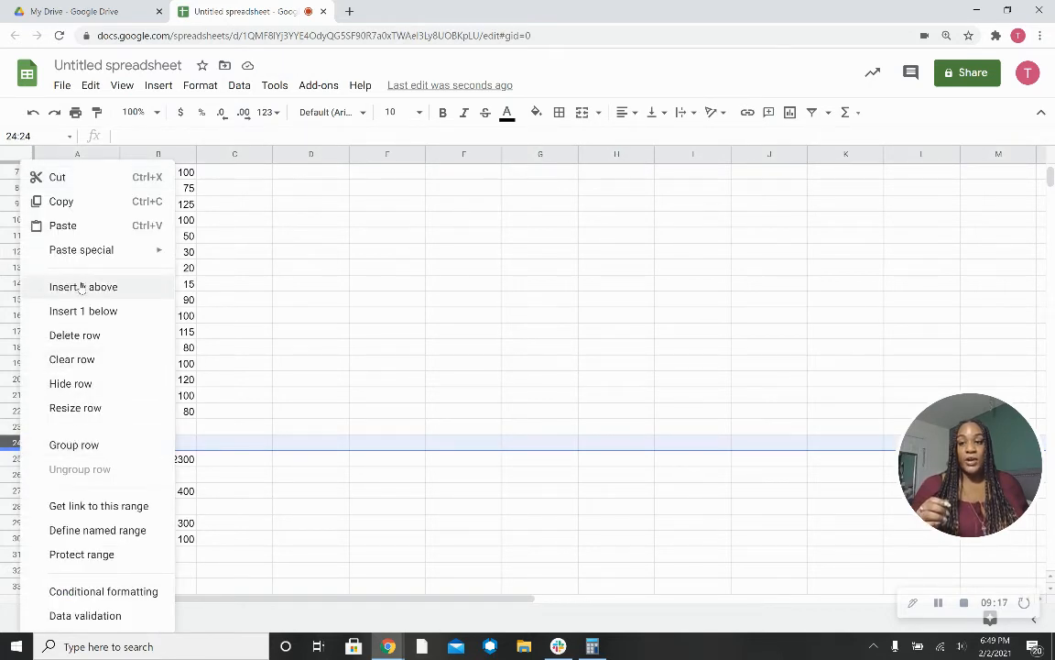
click(98, 313)
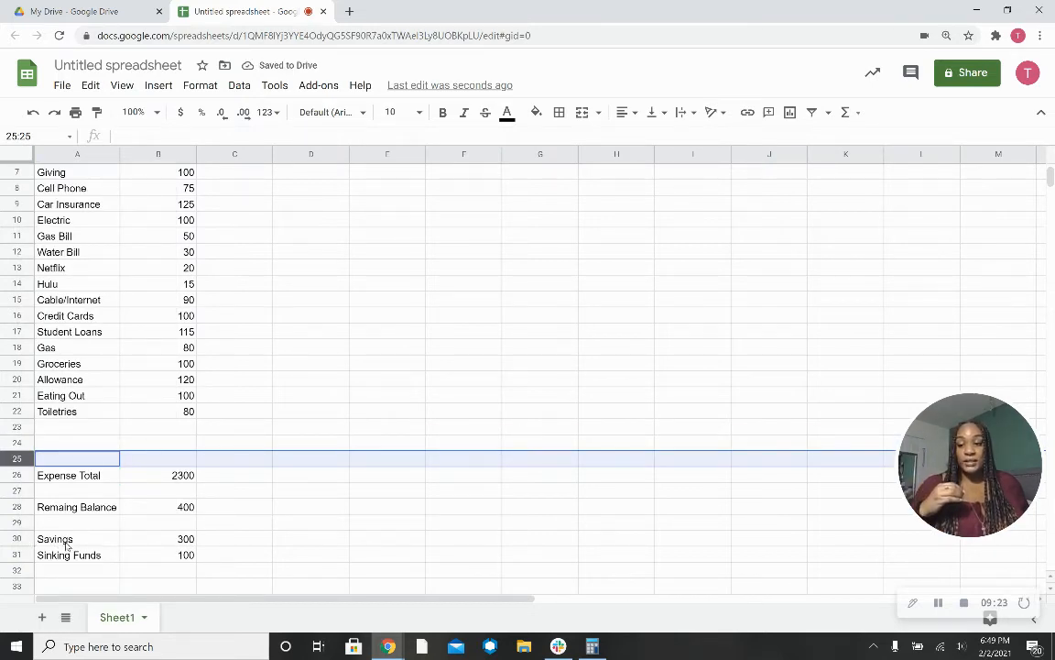
- Move the Savings and Sinking Funds labels and amounts from A30:B31 to A23:B24, directly below Toiletries
drag(46, 539, 160, 556)
right_click(160, 550)
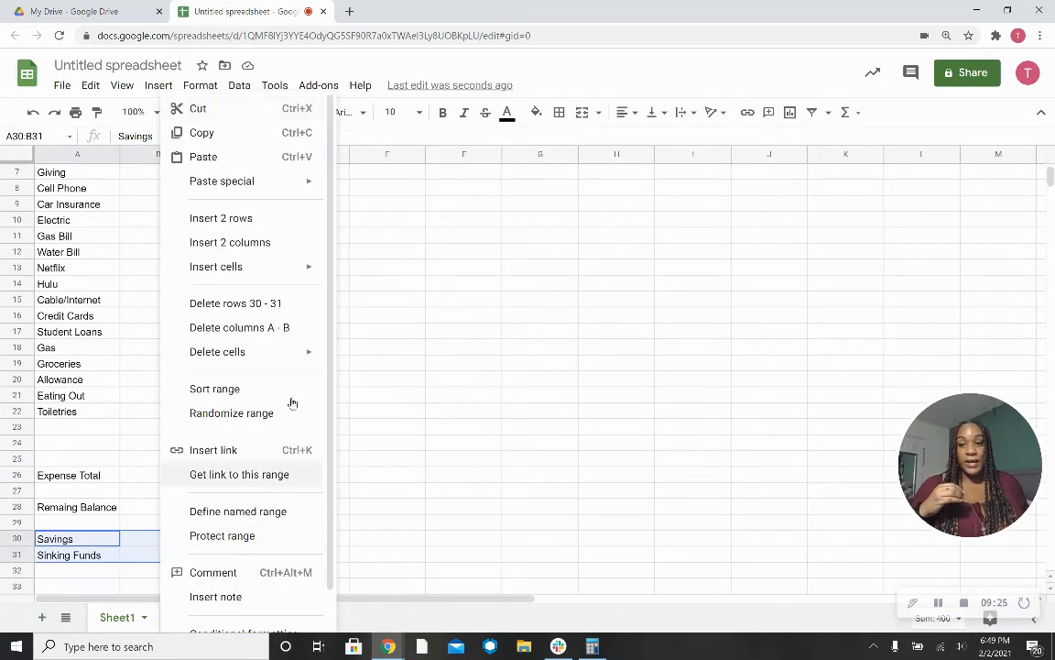
click(228, 111)
click(73, 427)
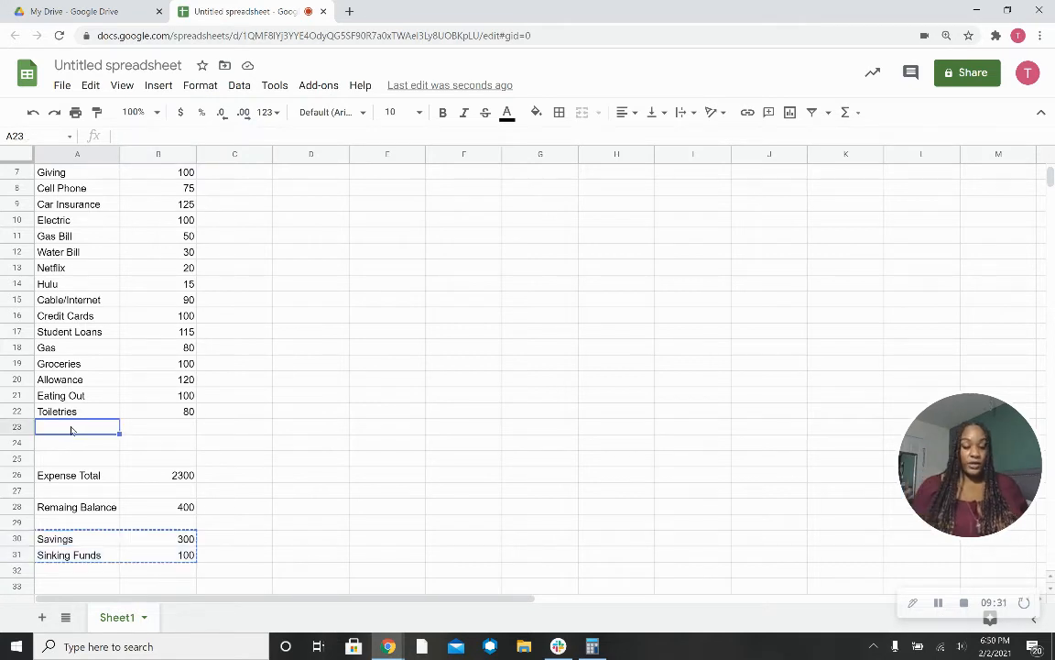
key(ctrl+v)
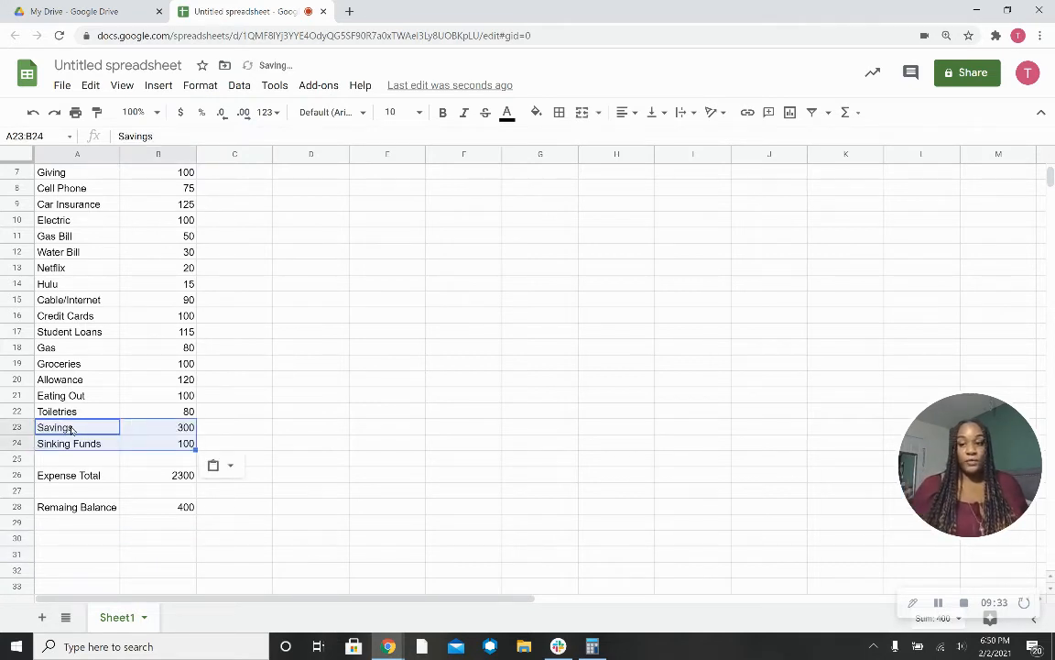
right_click(73, 428)
mouse_move(156, 180)
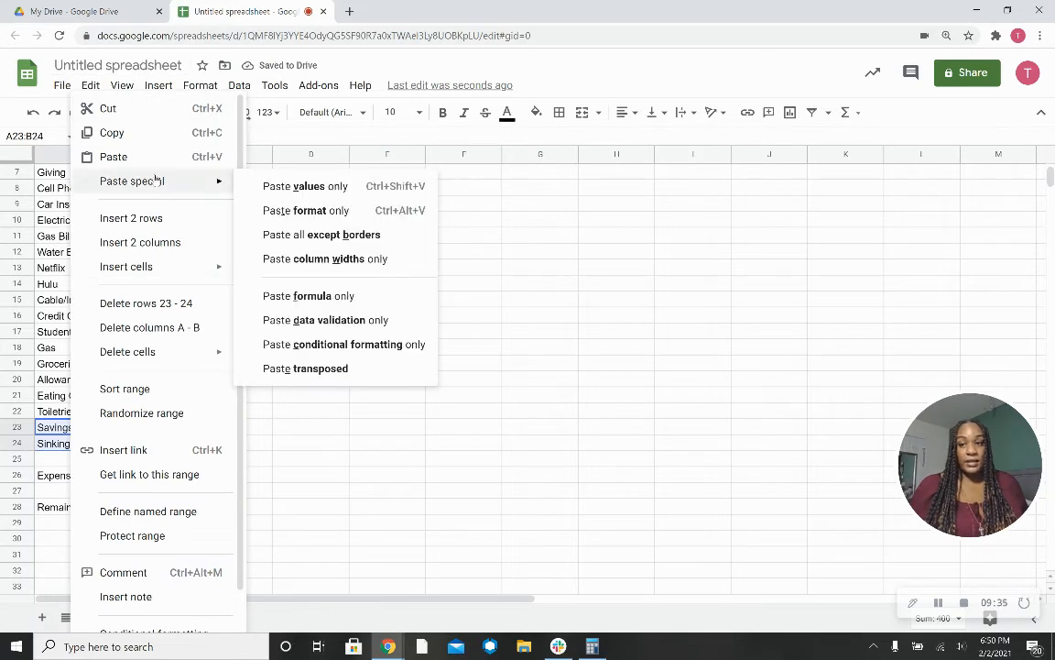
click(493, 428)
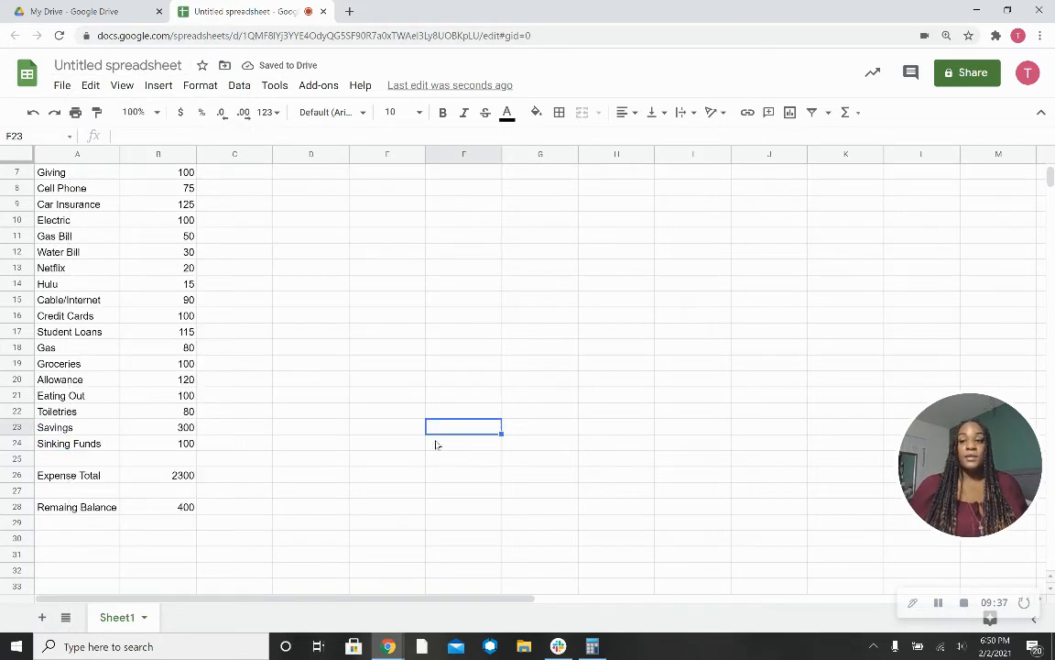
- Extend the Expense Total formula in B26 to =SUM(B6:B24) so it includes Savings and Sinking Funds
click(188, 480)
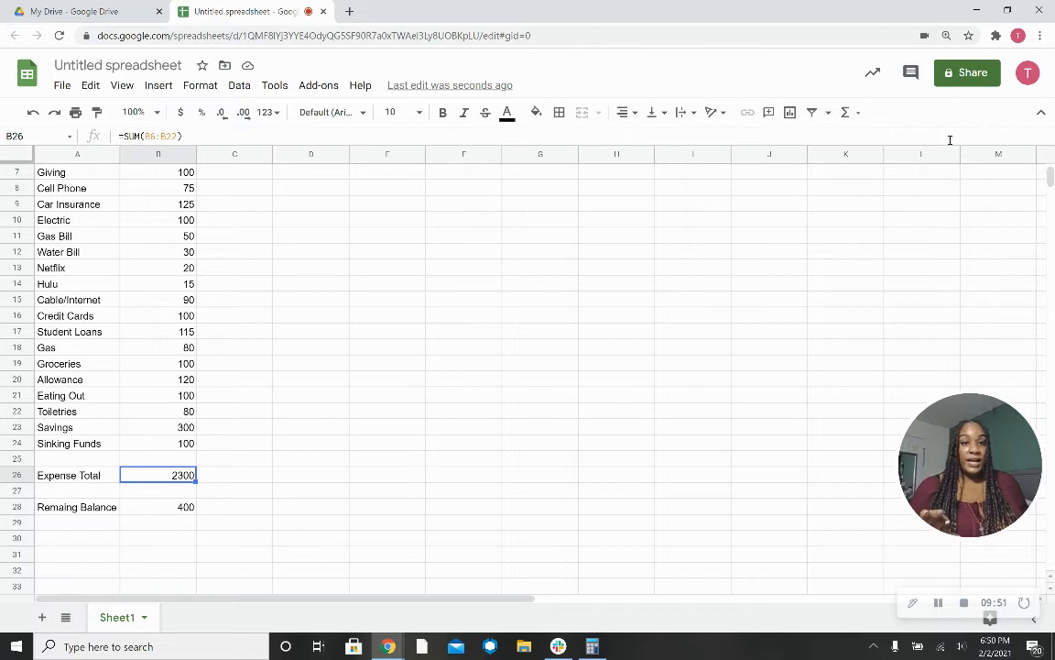
click(171, 135)
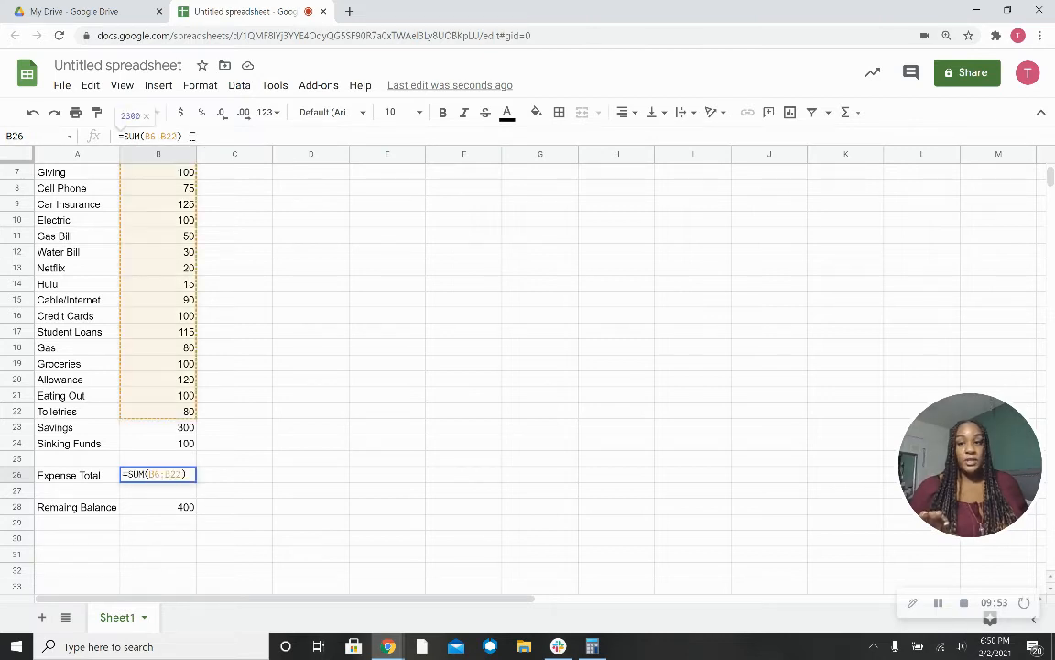
key(BackSpace)
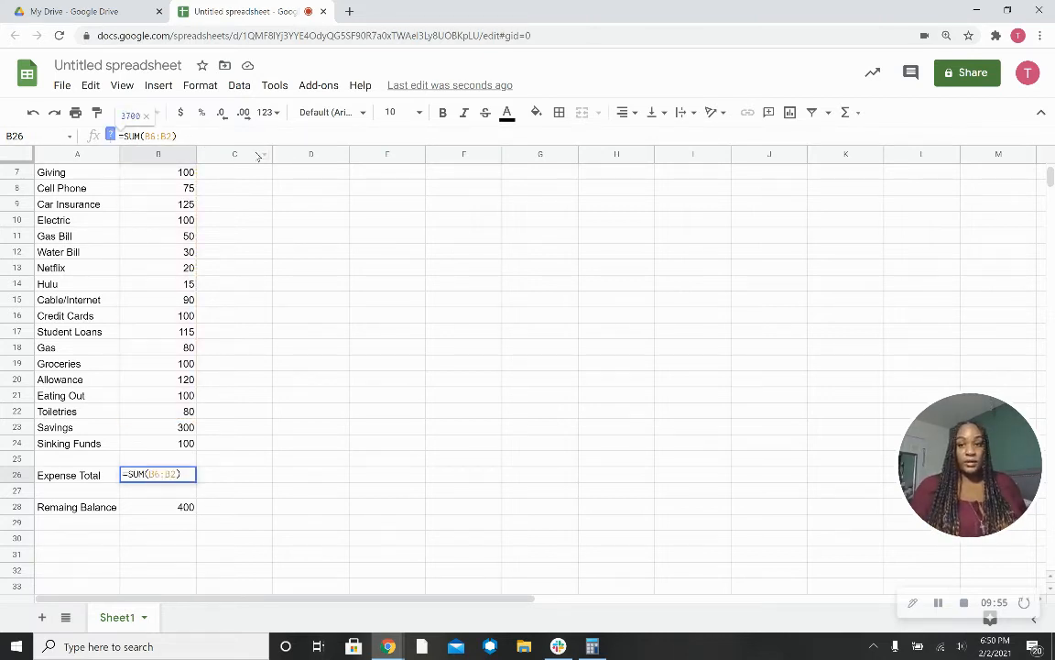
text(4)
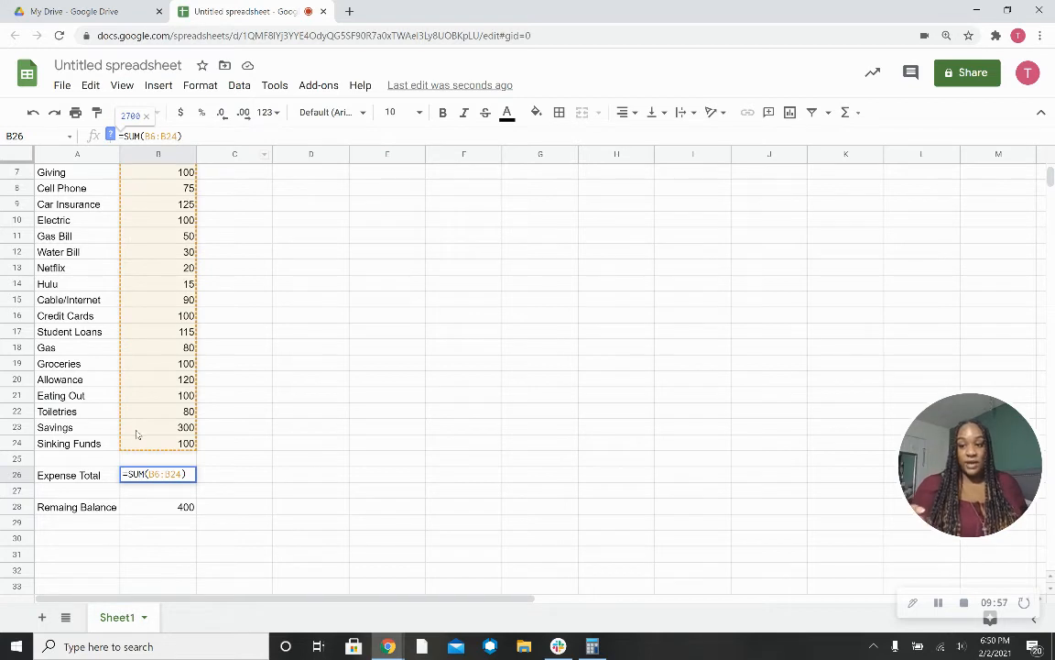
key(Tab)
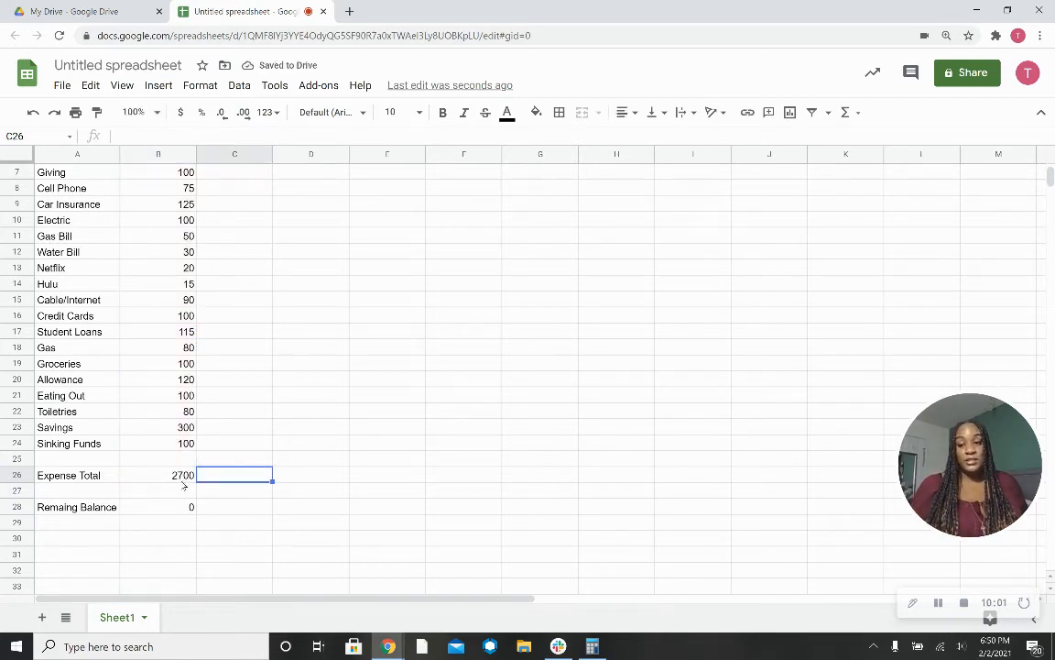
- Insert a blank row above row 1 and enter the title "Februrary Budget" in B1
scroll(290, 479, up, 2)
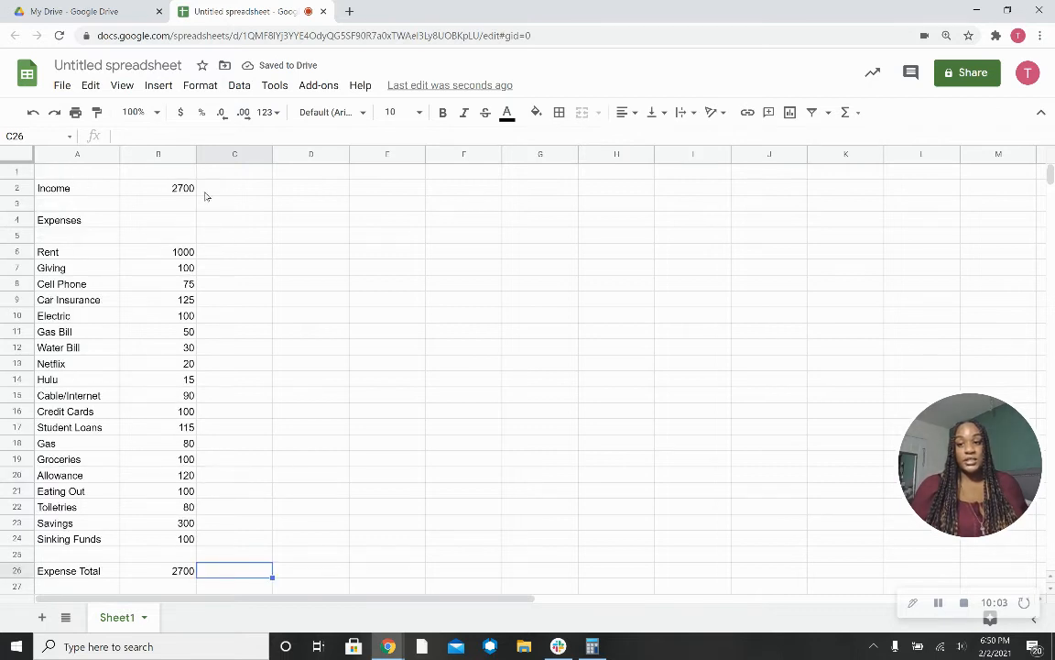
scroll(205, 195, down, 4)
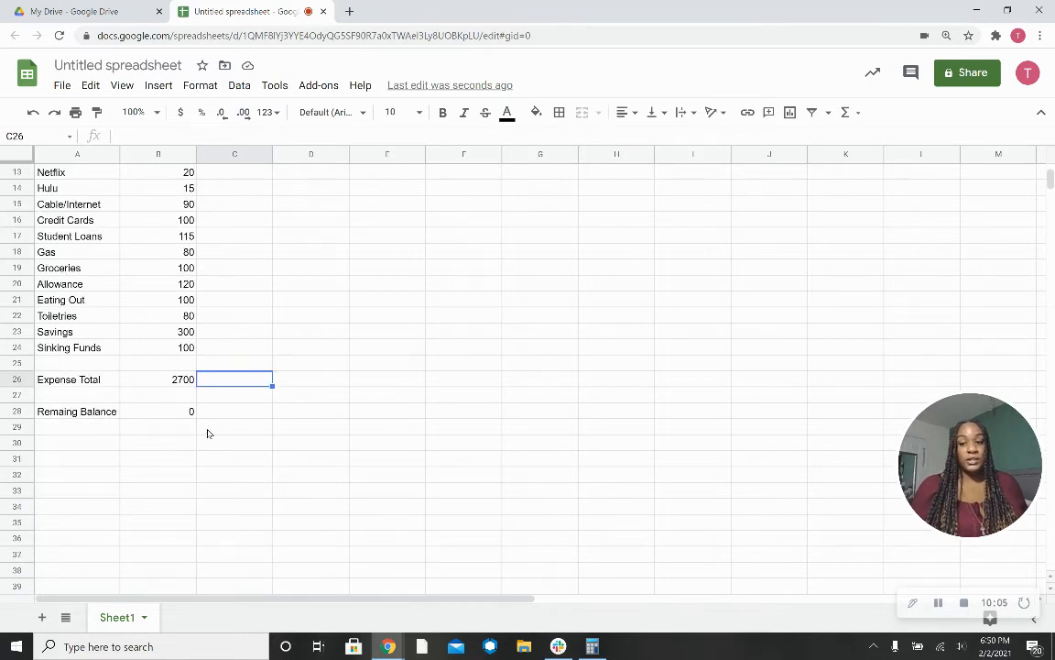
scroll(211, 436, up, 4)
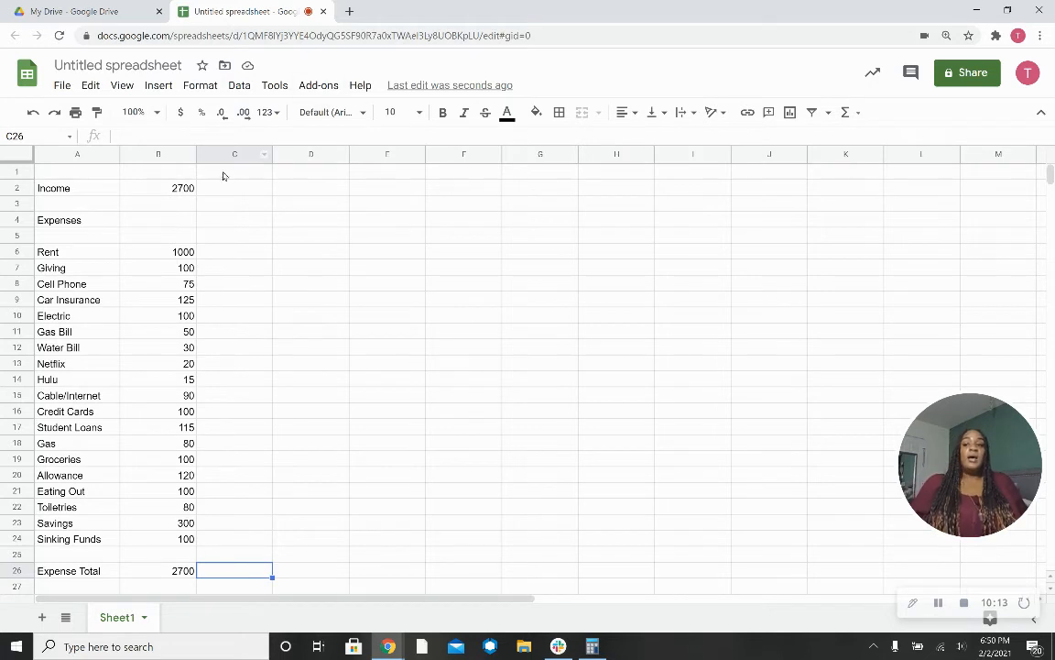
right_click(14, 172)
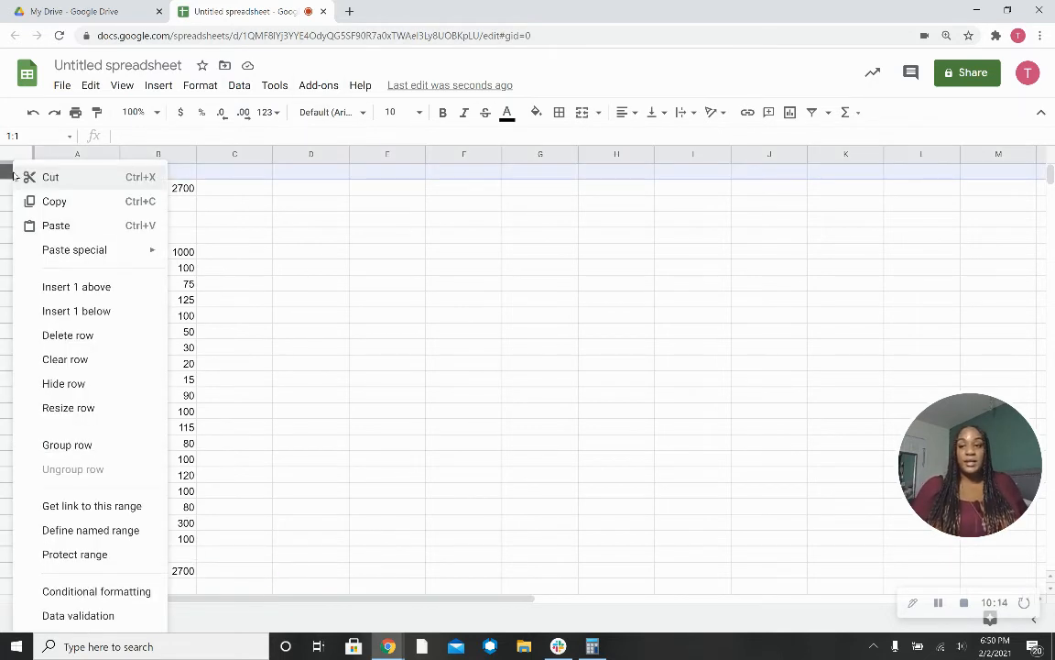
click(85, 288)
click(169, 172)
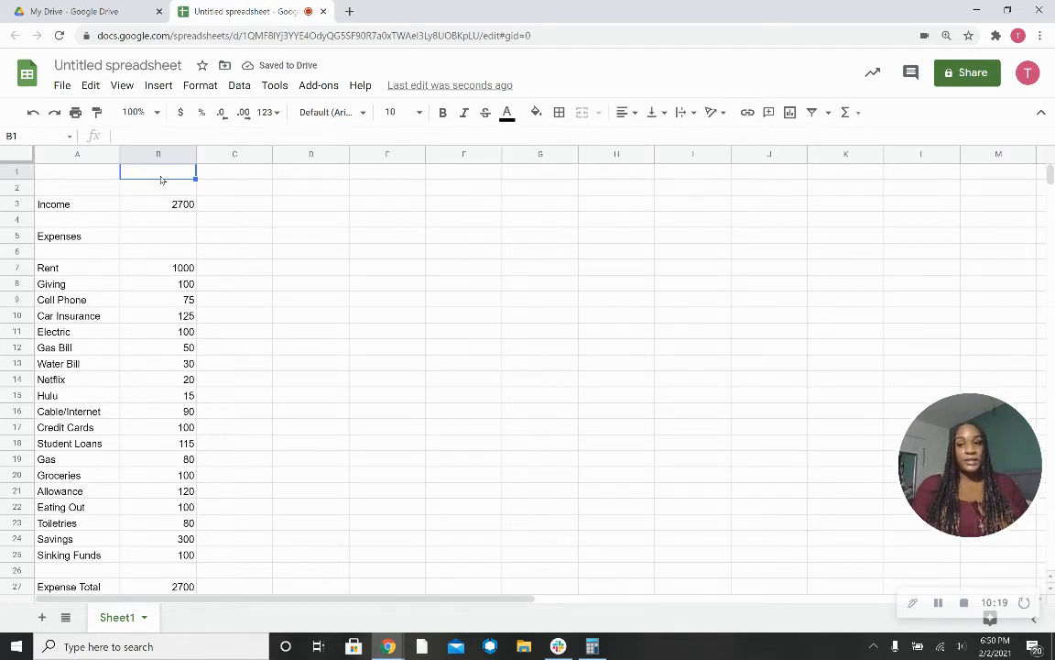
text(Febru)
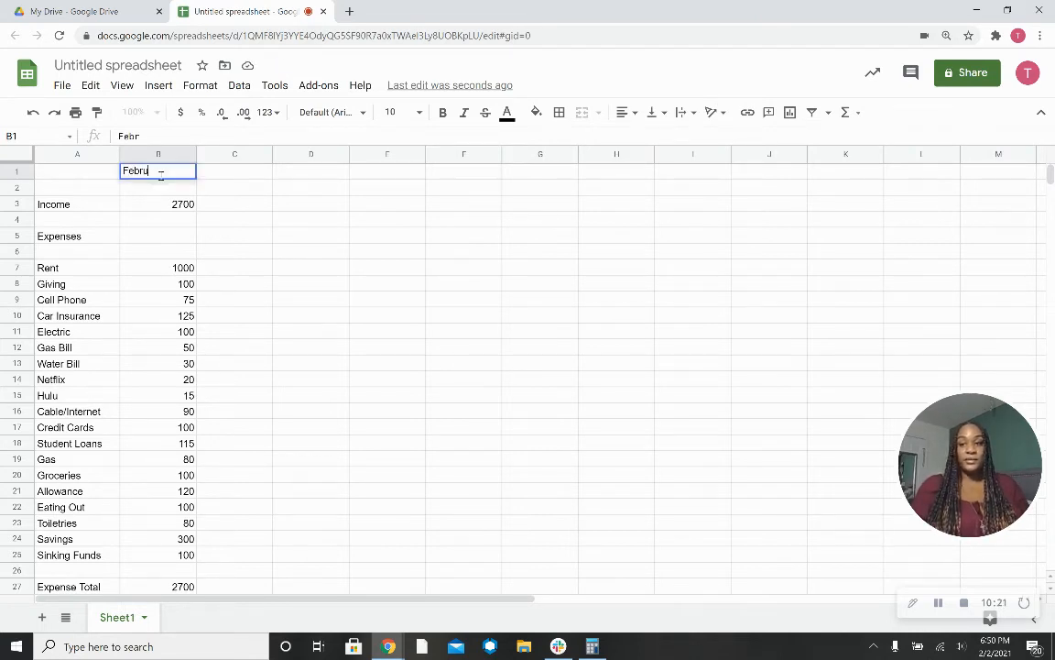
text(ary Budget)
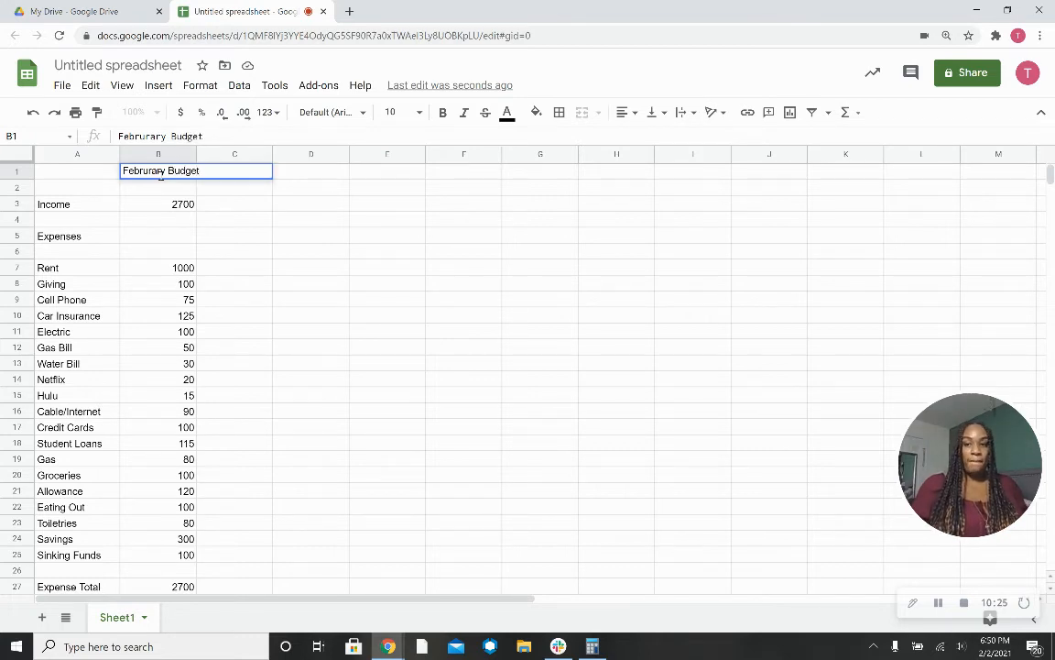
key(Tab)
- Merge cells A1:C1 and center the budget title across them
drag(77, 170, 229, 177)
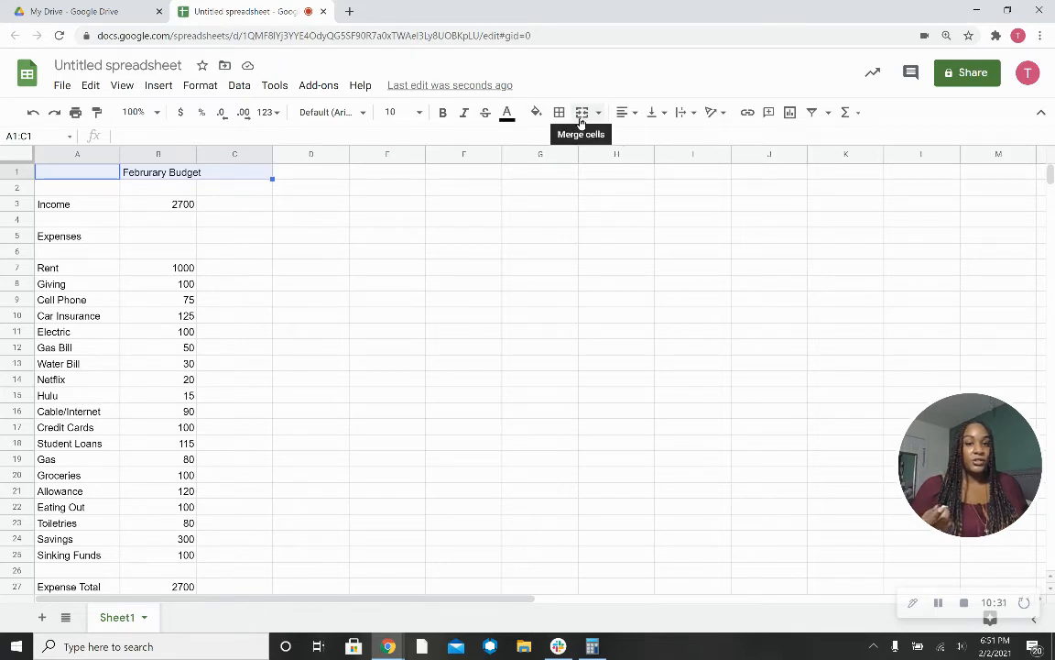
click(580, 113)
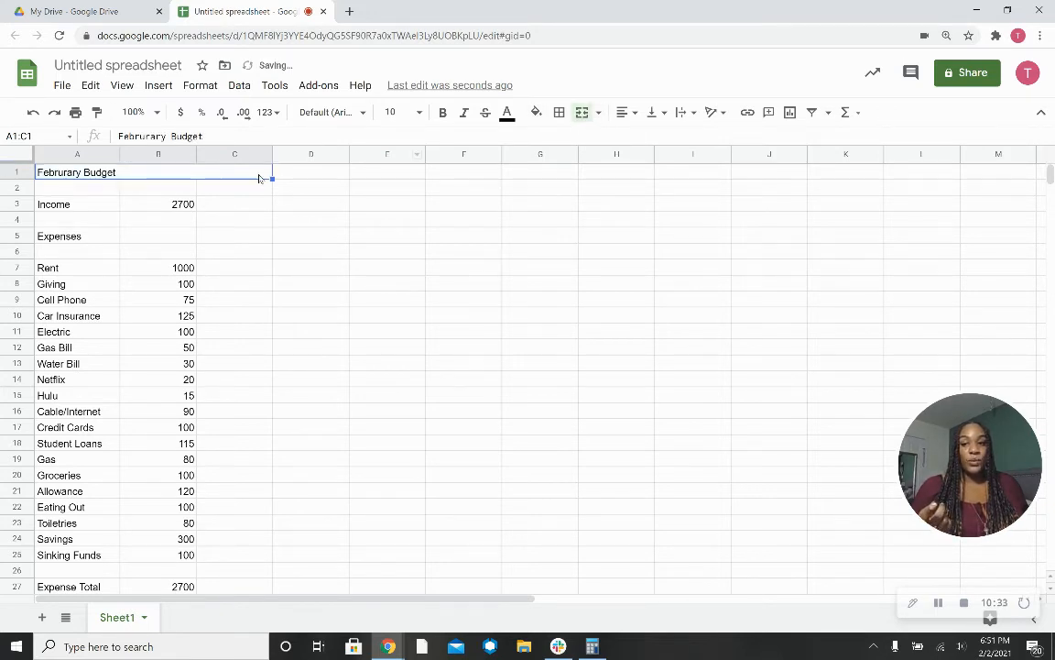
click(632, 113)
click(640, 138)
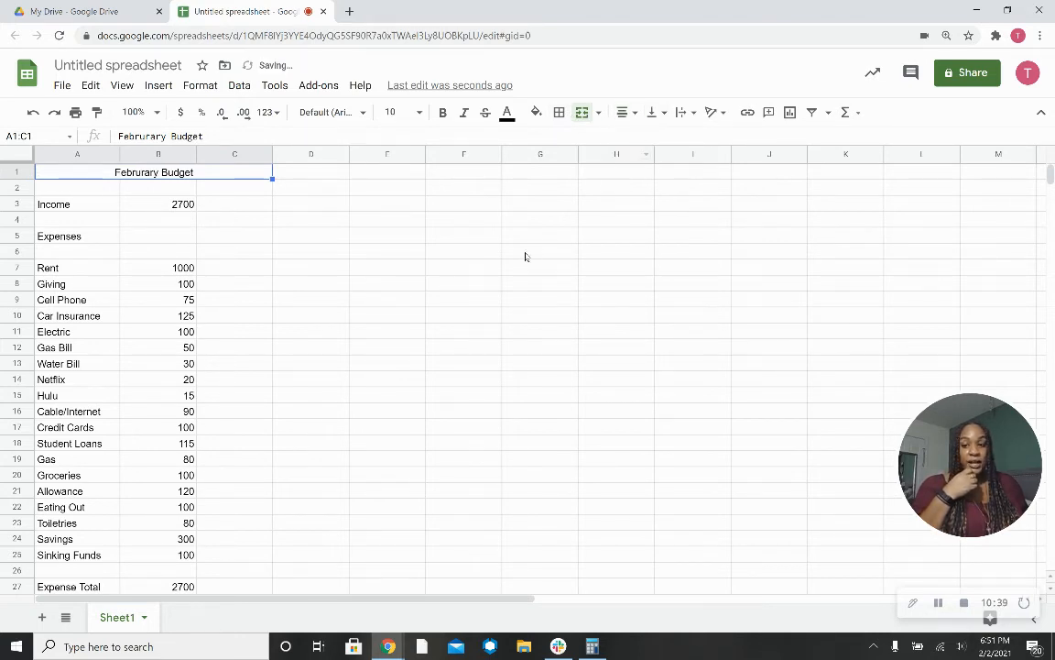
- Make the budget title in A1:C1 bold and set its font size to 14
click(444, 113)
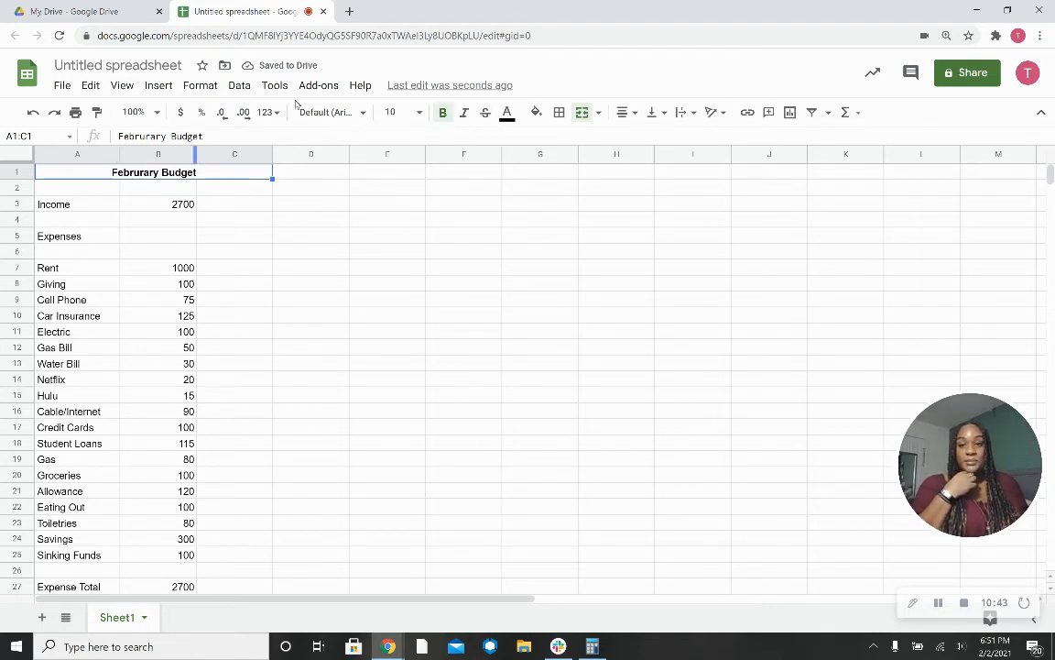
click(418, 114)
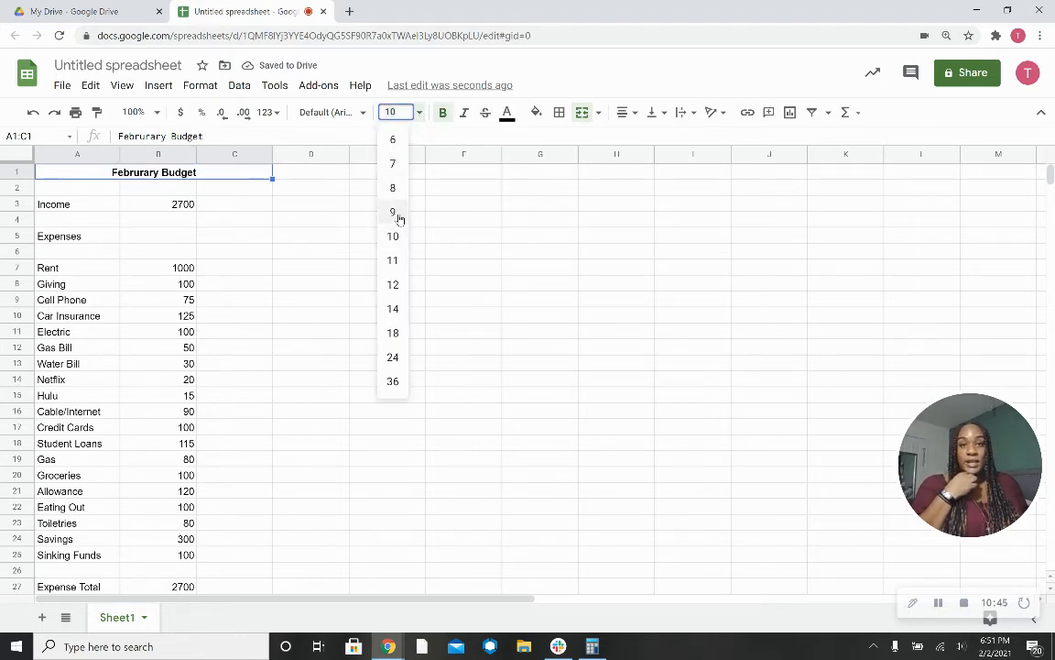
click(392, 305)
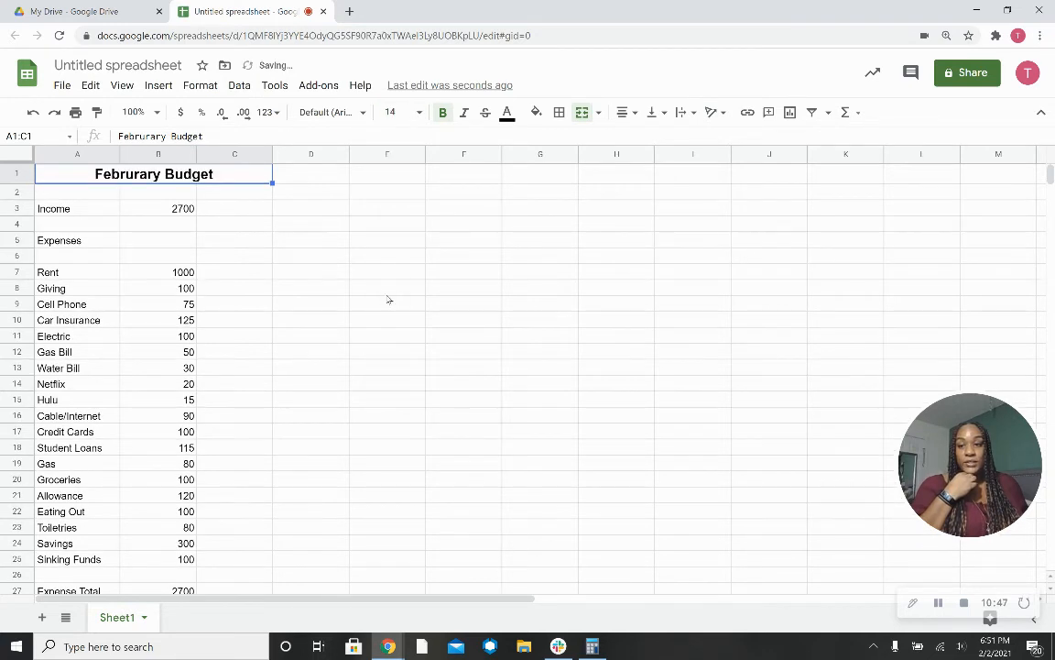
click(393, 249)
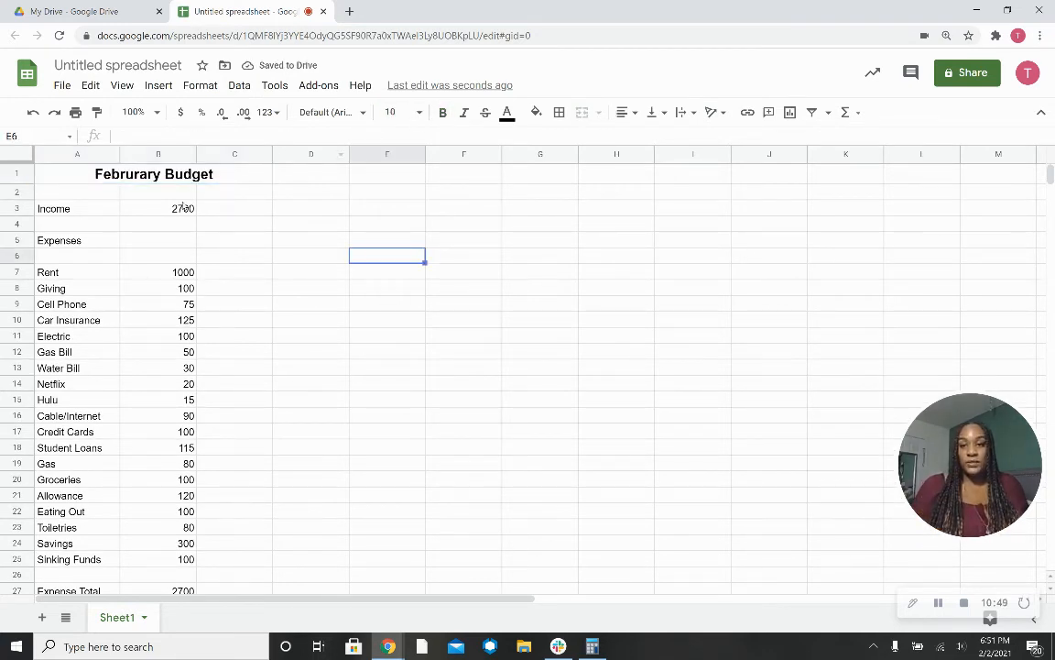
click(197, 180)
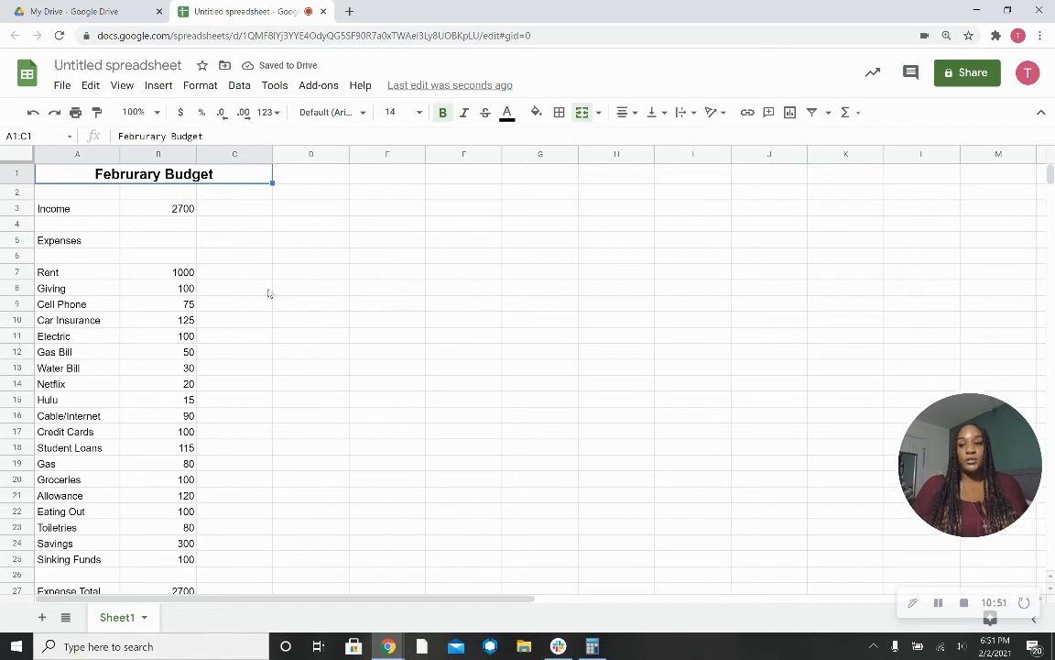
- Fill the budget range A3:B29, from Income through Remaing Balance, with a light orange background
scroll(367, 288, down, 2)
scroll(339, 279, up, 2)
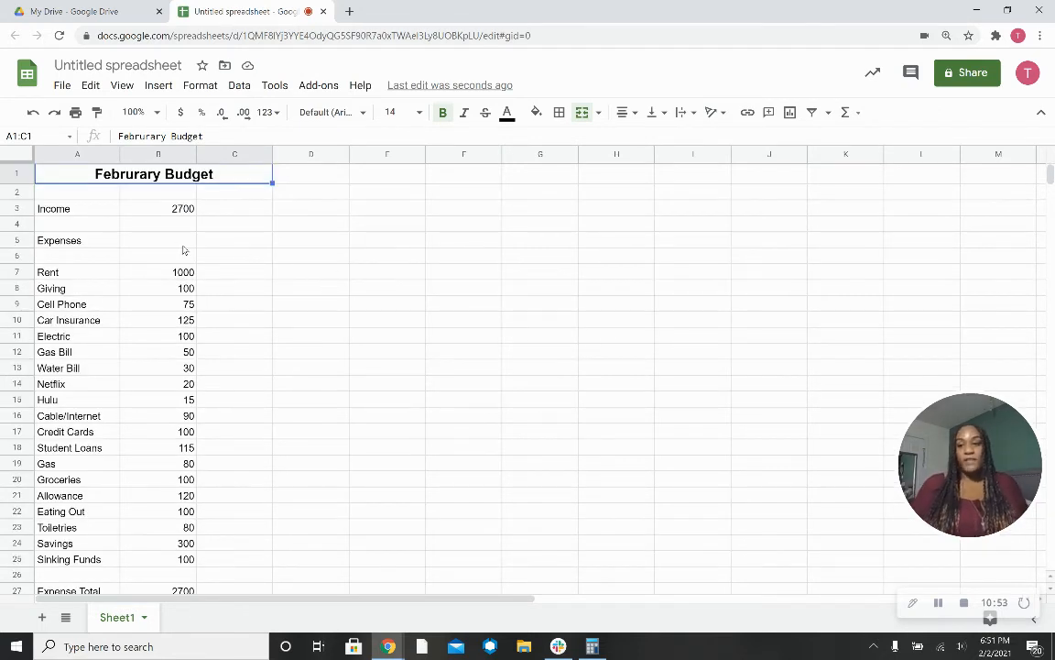
mouse_move(69, 209)
mouse_down()
mouse_move(169, 228)
mouse_move(198, 569)
mouse_move(183, 610)
mouse_move(187, 507)
mouse_up()
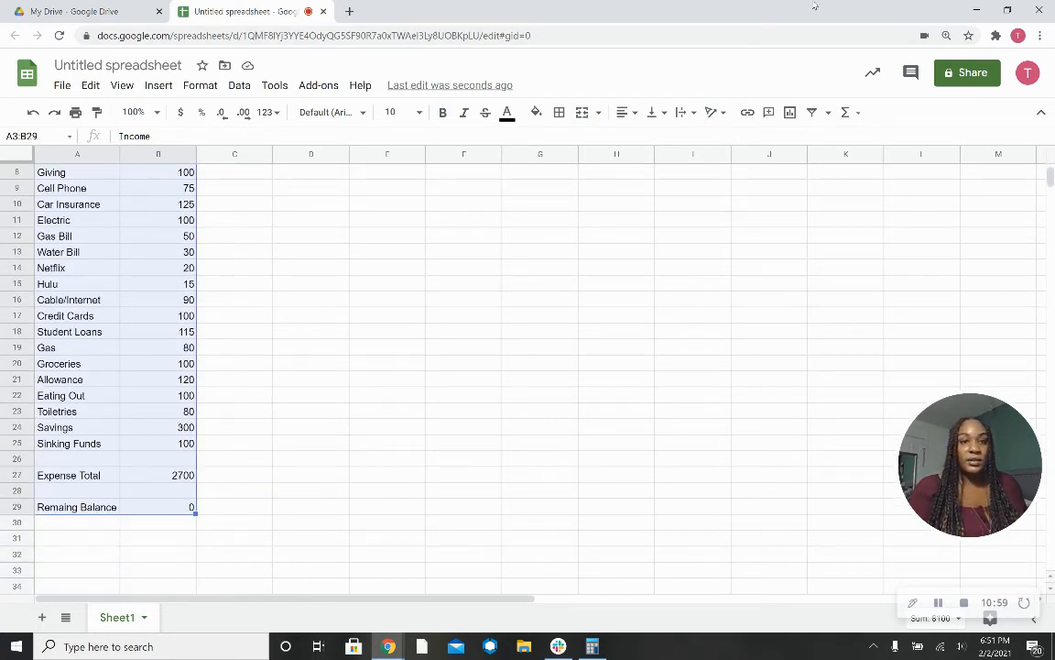
click(538, 115)
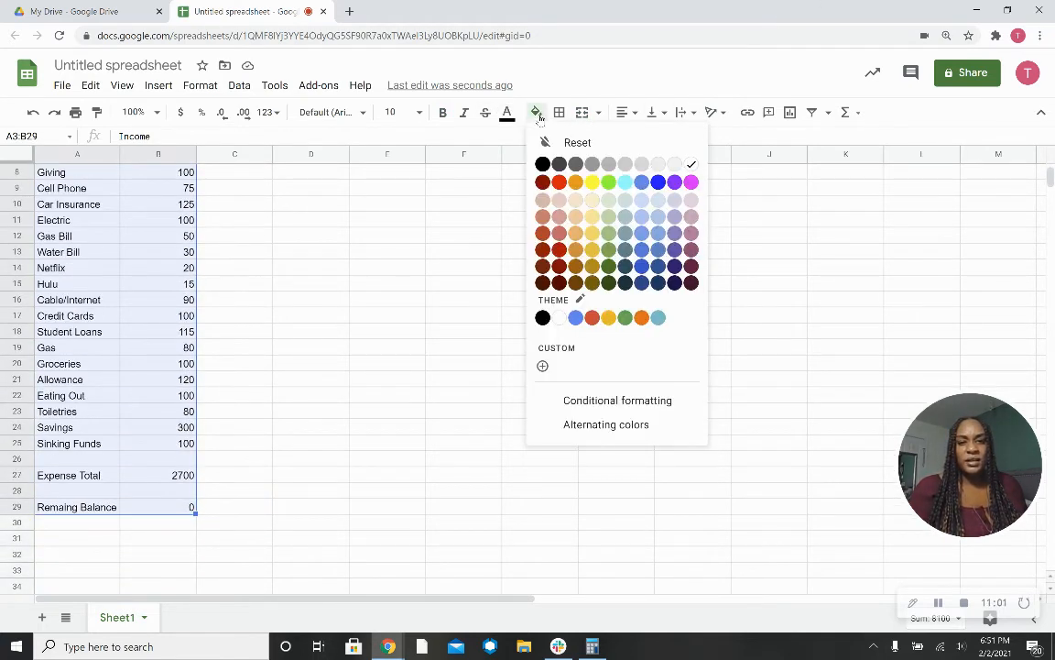
click(575, 216)
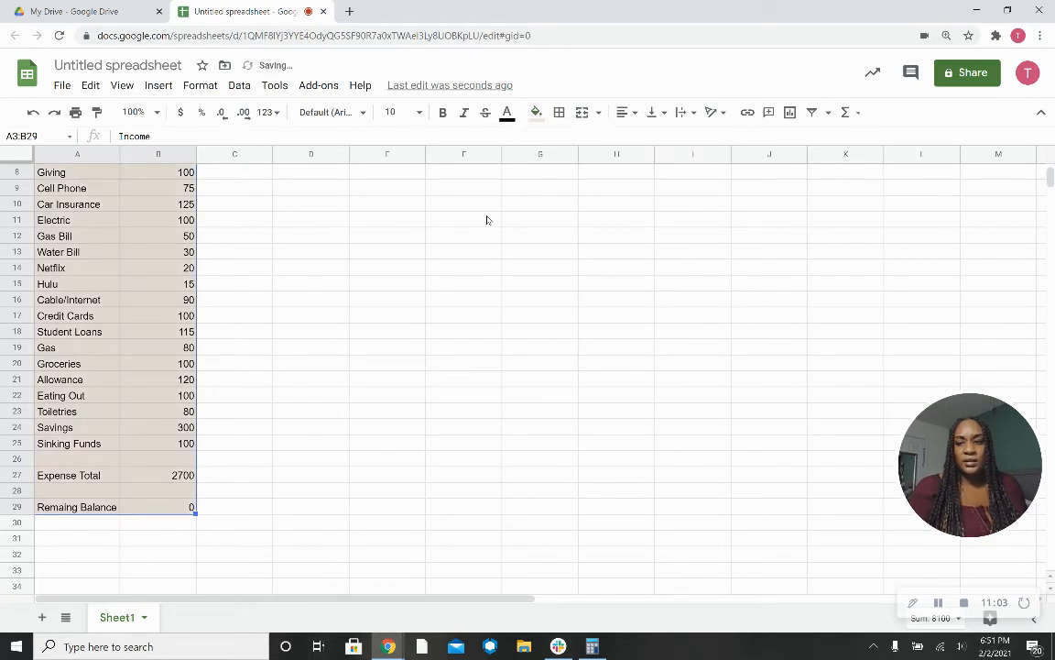
click(387, 267)
scroll(335, 293, up, 2)
scroll(334, 294, up, 1)
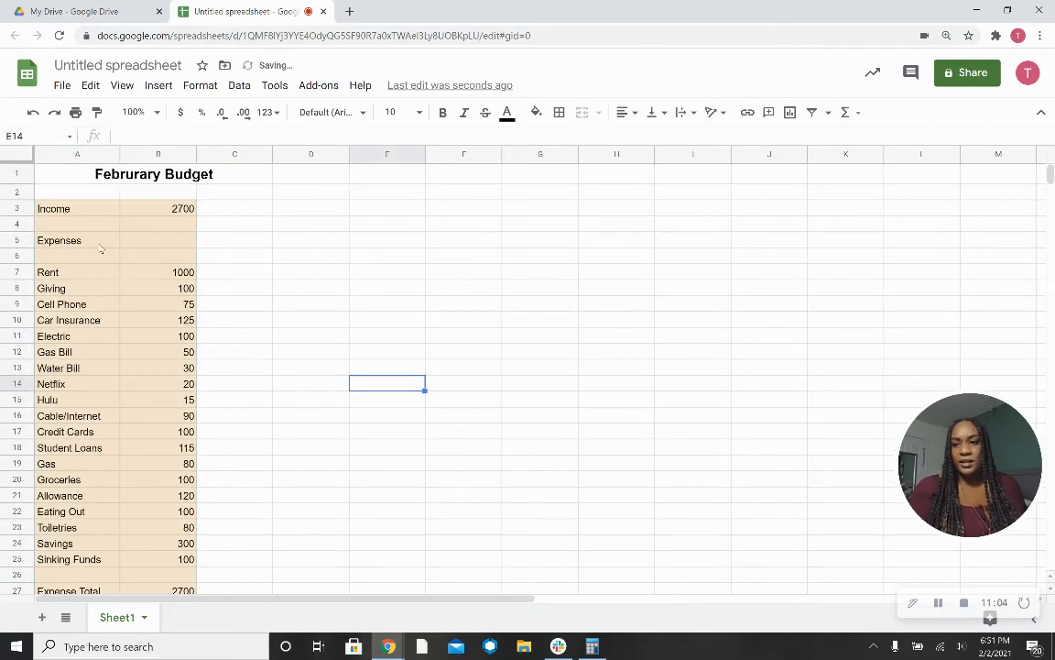
- Make the Income label and amount in A3:B3 bold
click(61, 209)
click(227, 239)
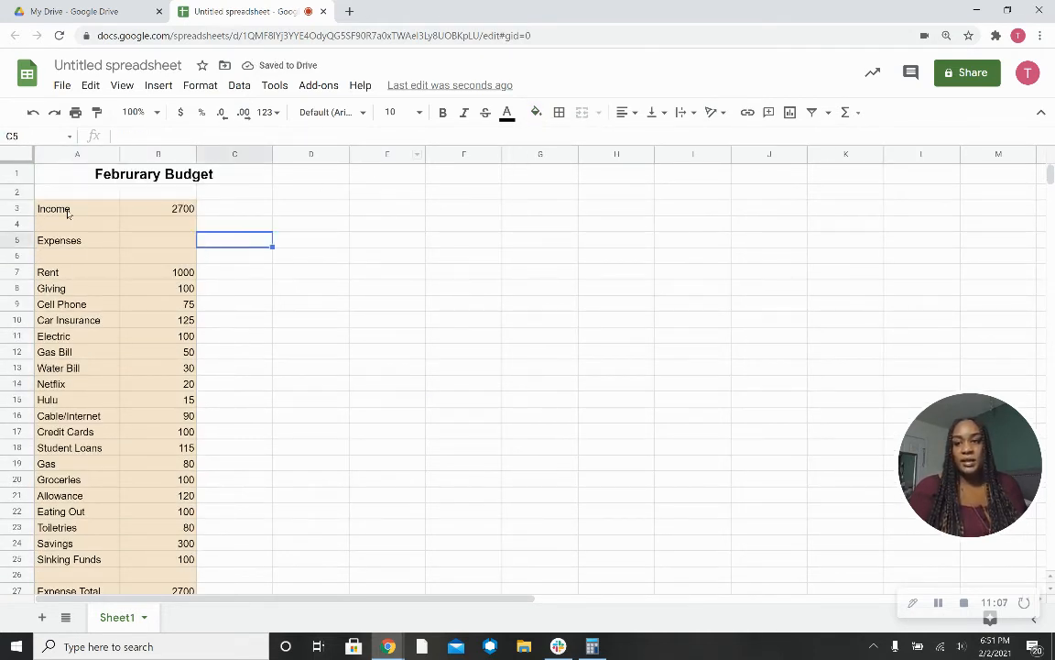
drag(67, 210, 141, 208)
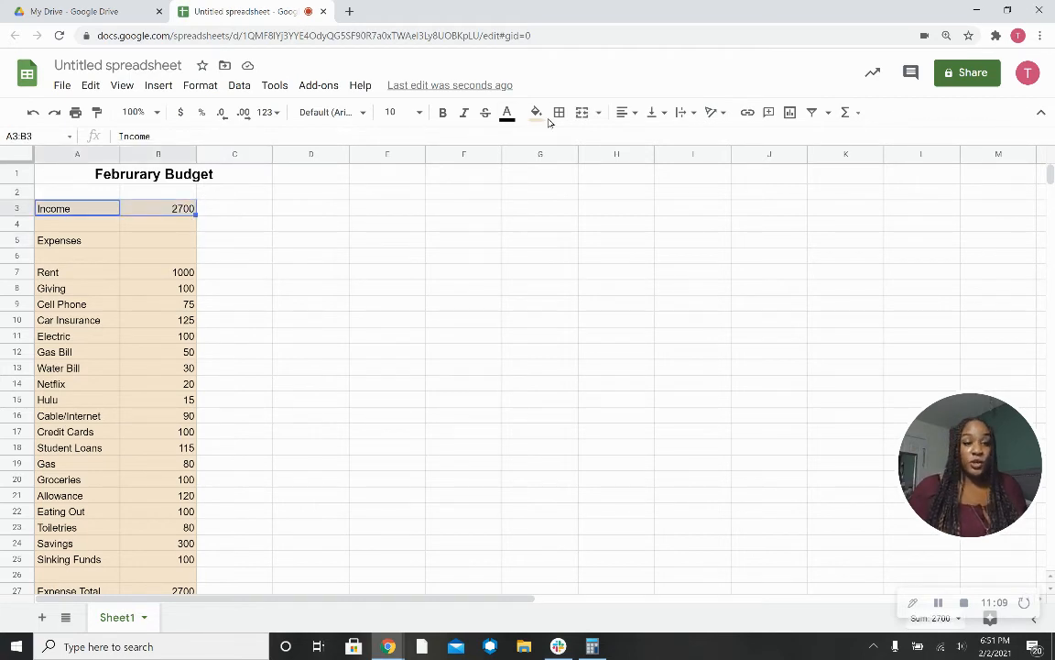
click(444, 114)
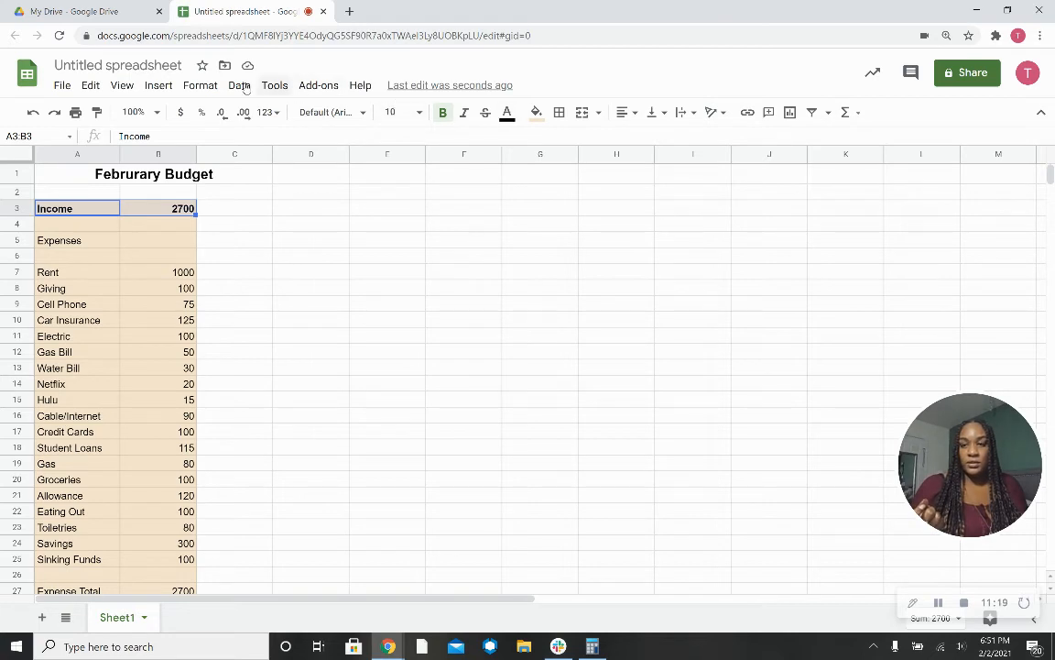
right_click(148, 212)
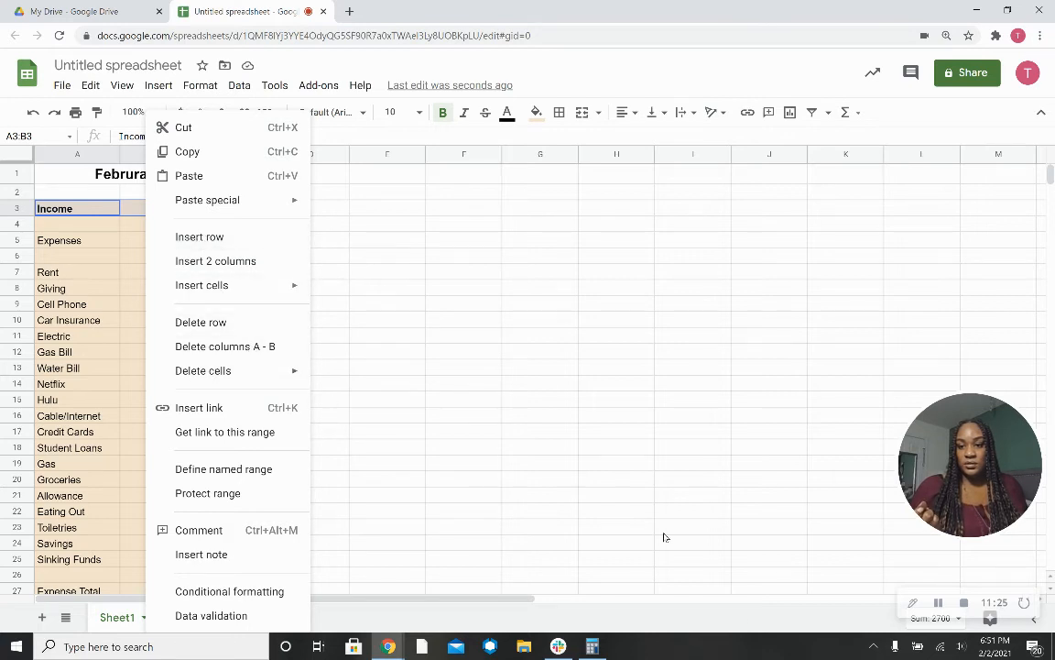
click(937, 606)
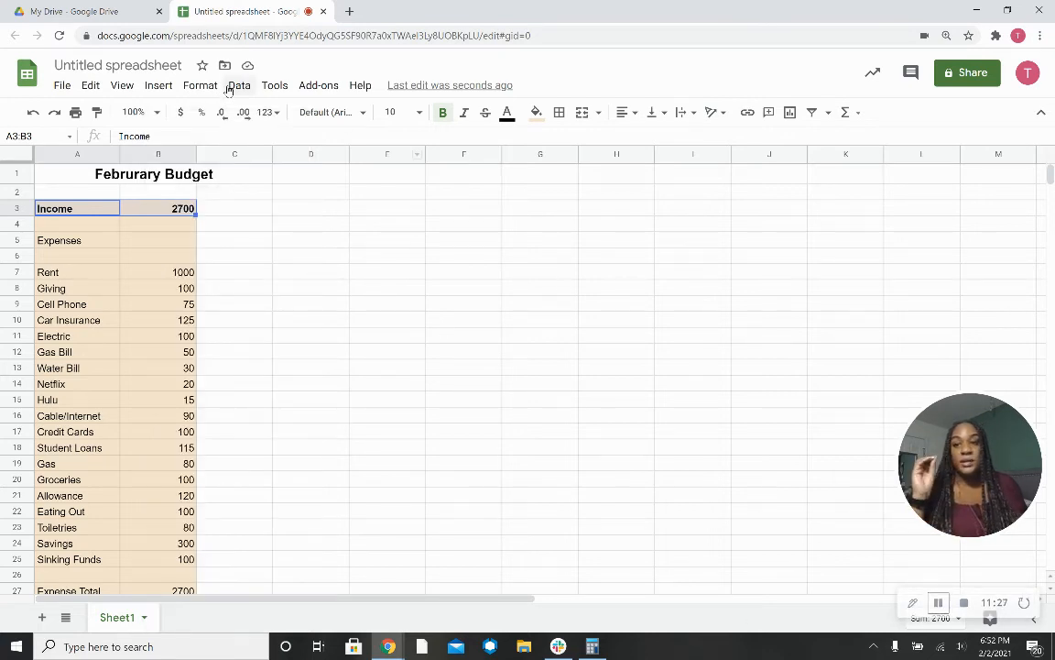
- Underline the text of the Income label and amount in A3:B3
click(111, 244)
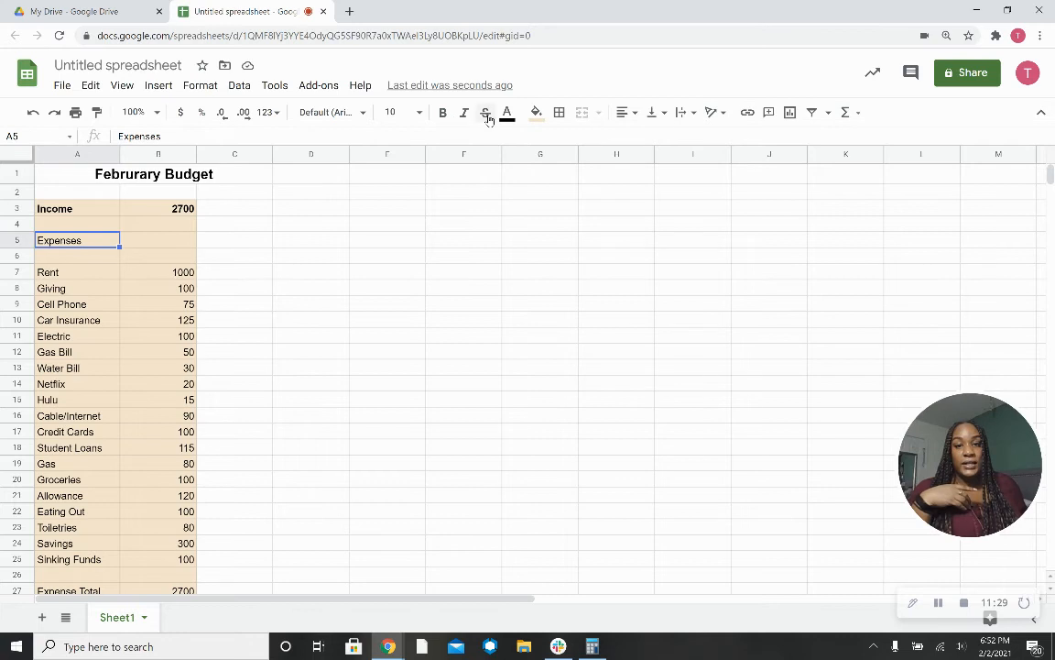
drag(82, 215, 178, 213)
click(200, 86)
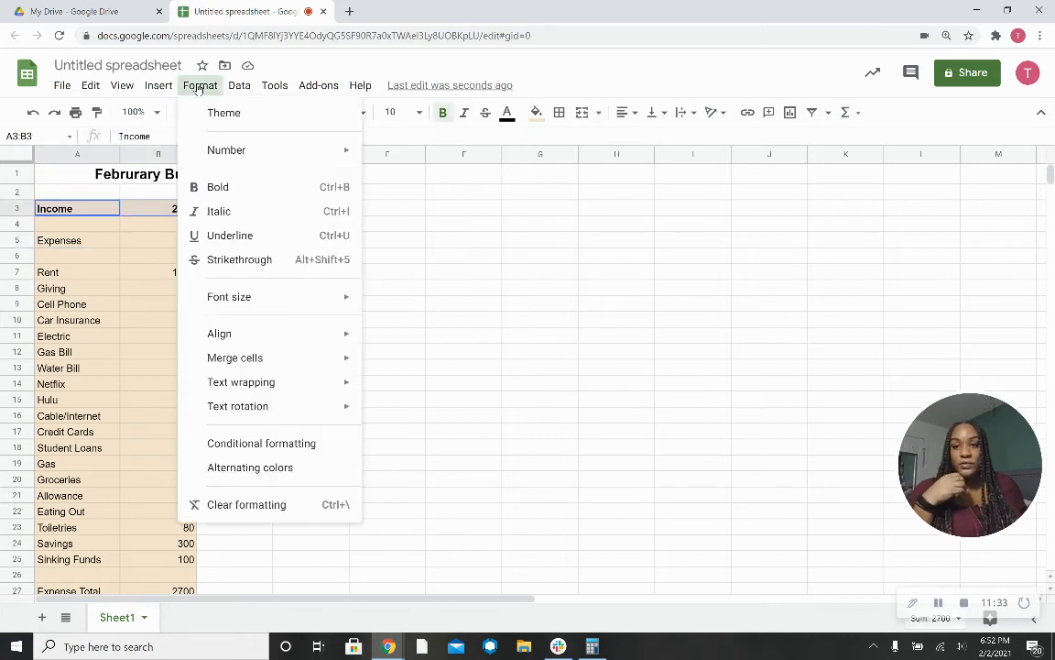
click(212, 240)
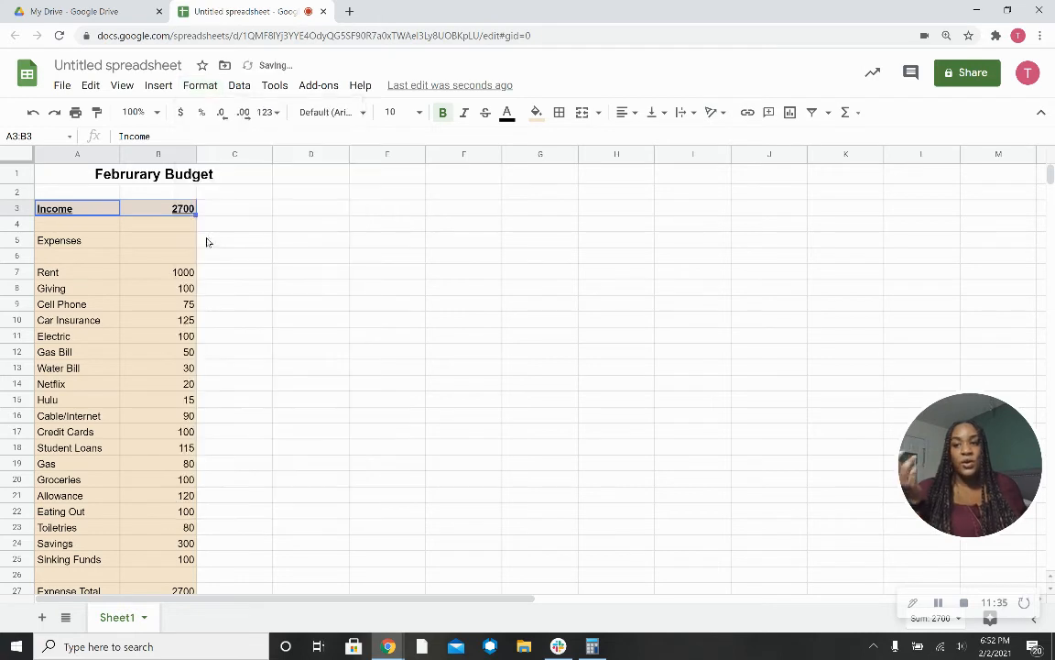
scroll(291, 226, down, 2)
scroll(291, 226, up, 2)
click(183, 305)
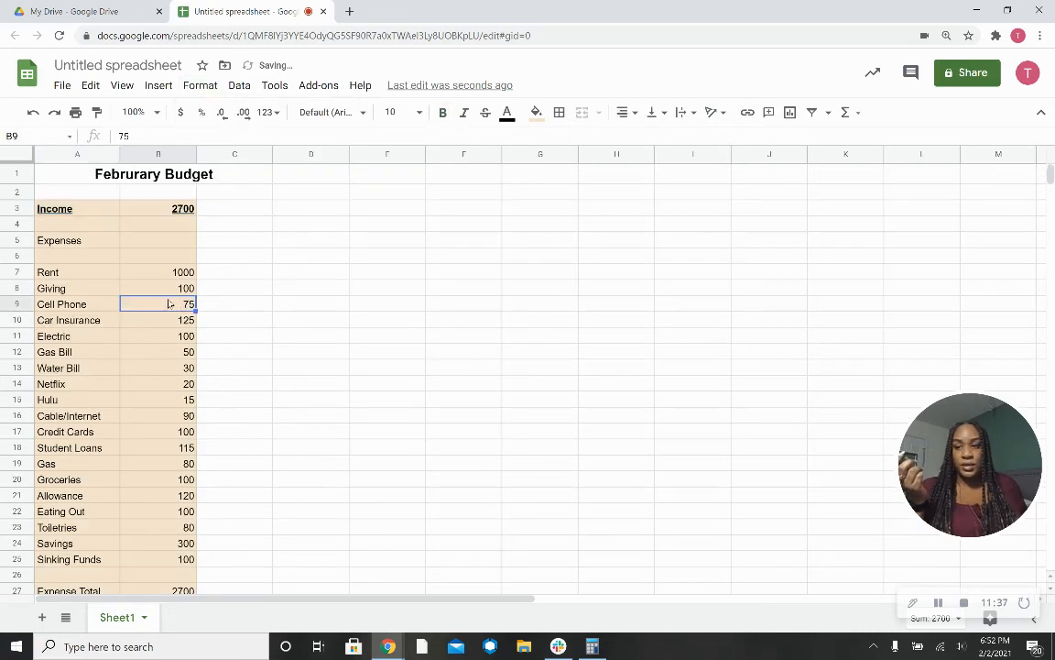
- Make the Expenses heading in A5 bold, and bold and underline the Expense Total row in A27:B27
click(50, 243)
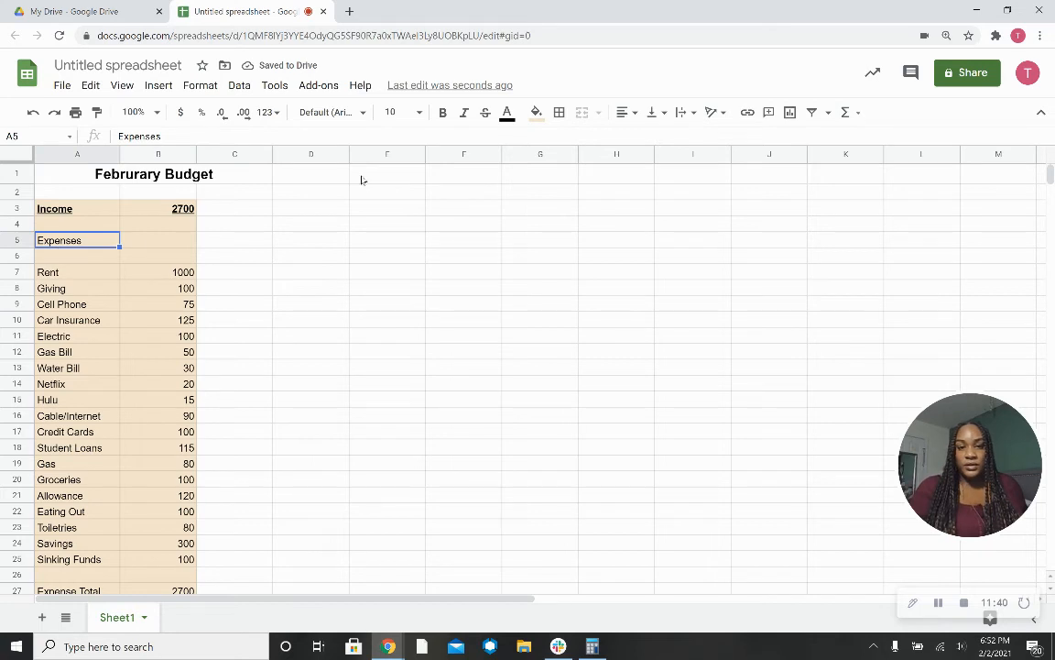
click(443, 111)
scroll(450, 228, down, 4)
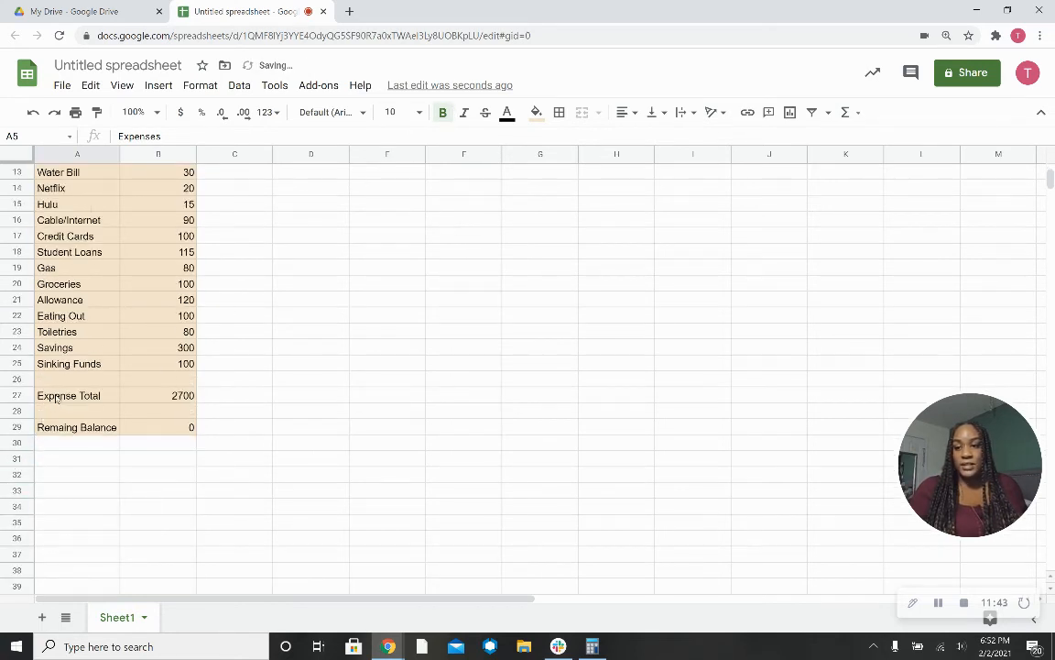
drag(55, 398, 174, 396)
click(442, 112)
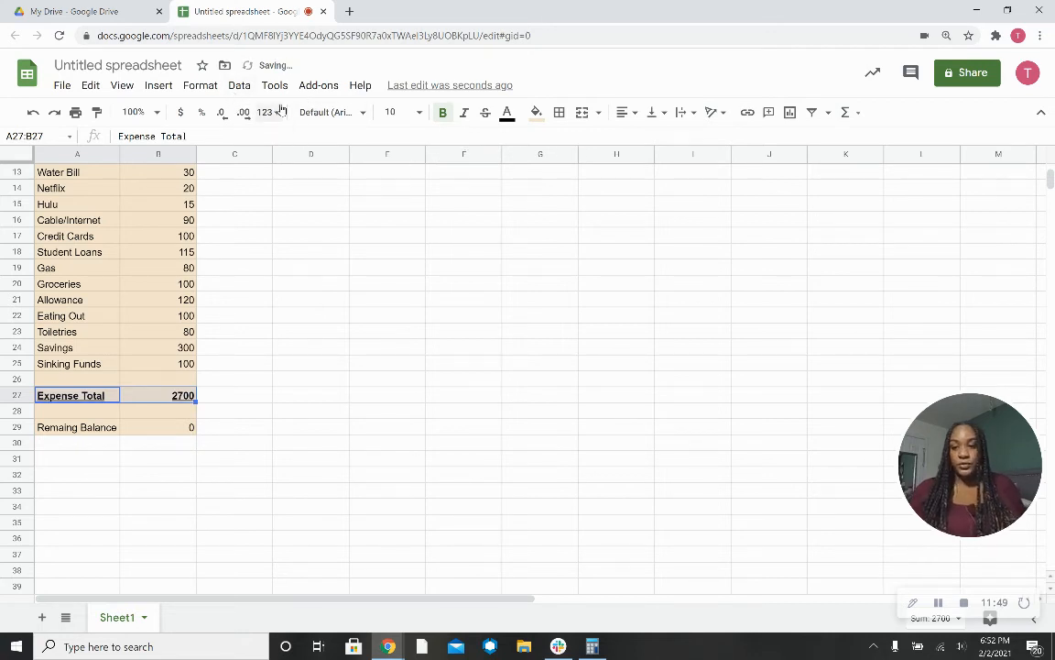
- Make the Remaing Balance label and amount in A29:B29 bold
drag(76, 427, 165, 427)
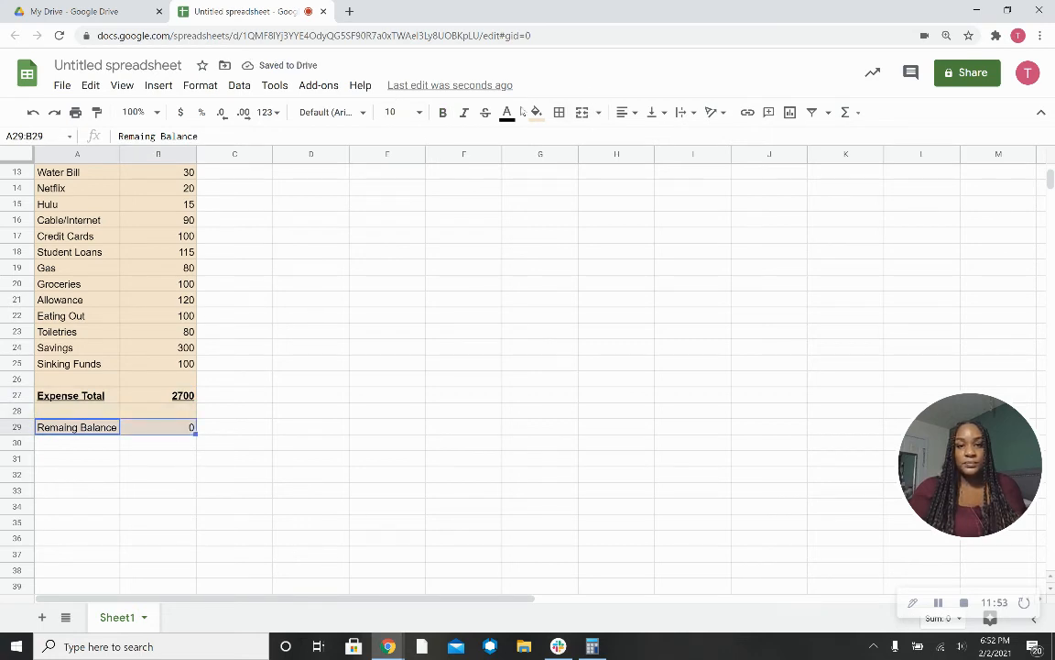
click(442, 112)
scroll(439, 348, up, 3)
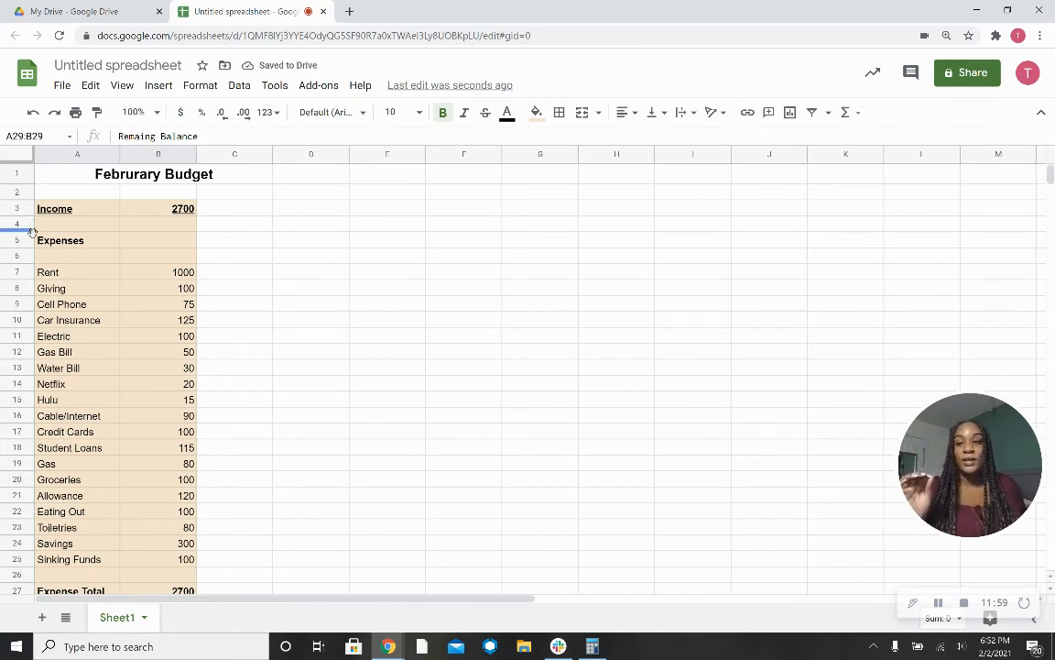
- Add a bottom border under the Income row in A3:B3
drag(69, 209, 183, 218)
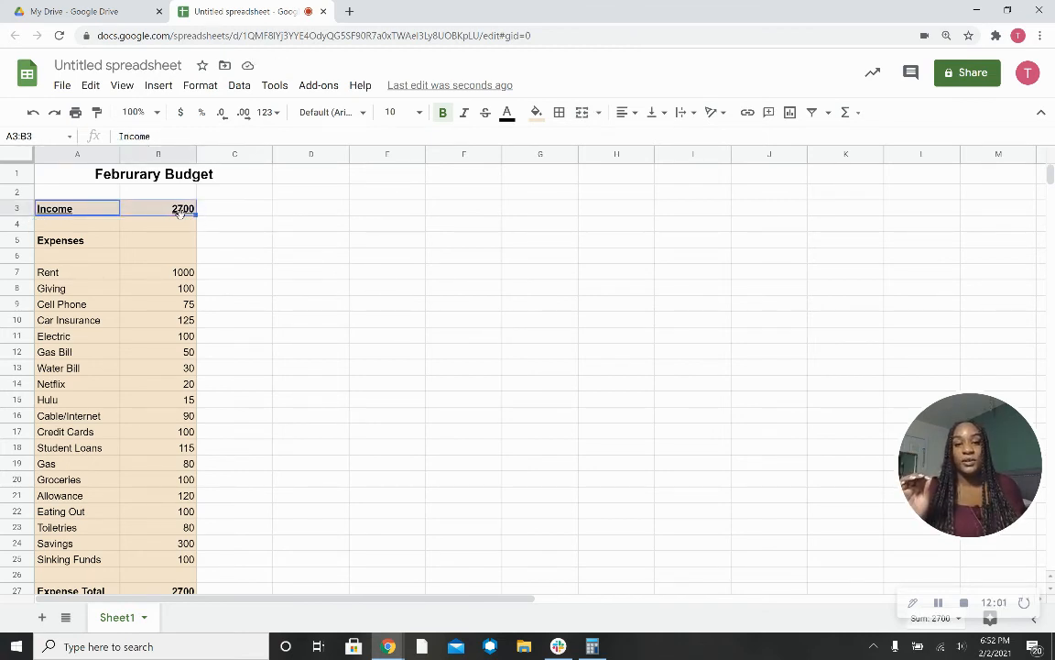
click(560, 113)
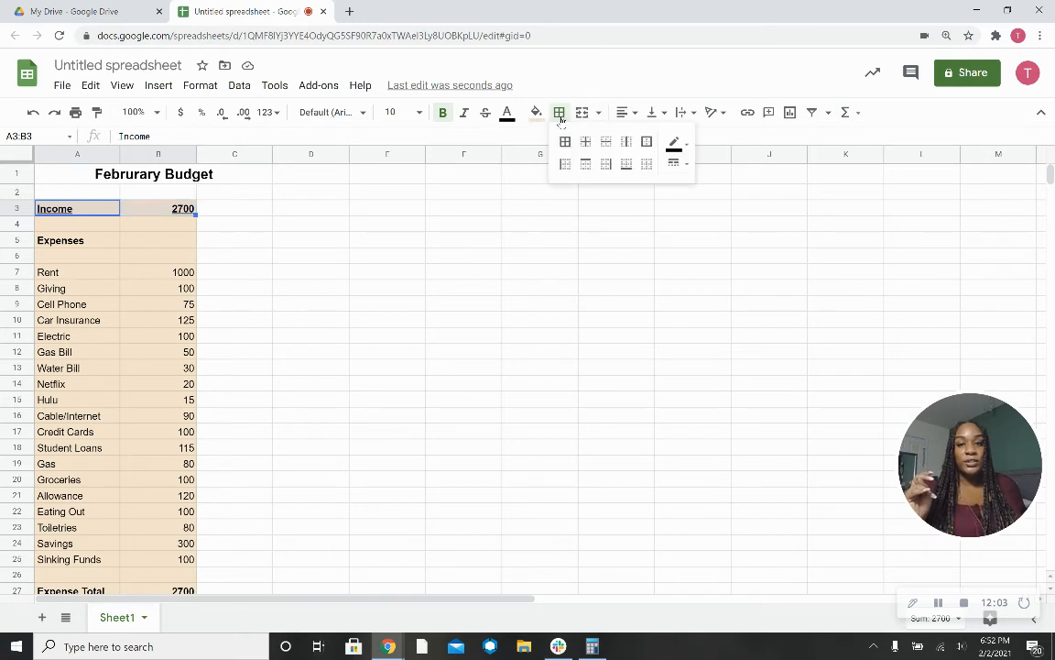
click(626, 163)
click(512, 264)
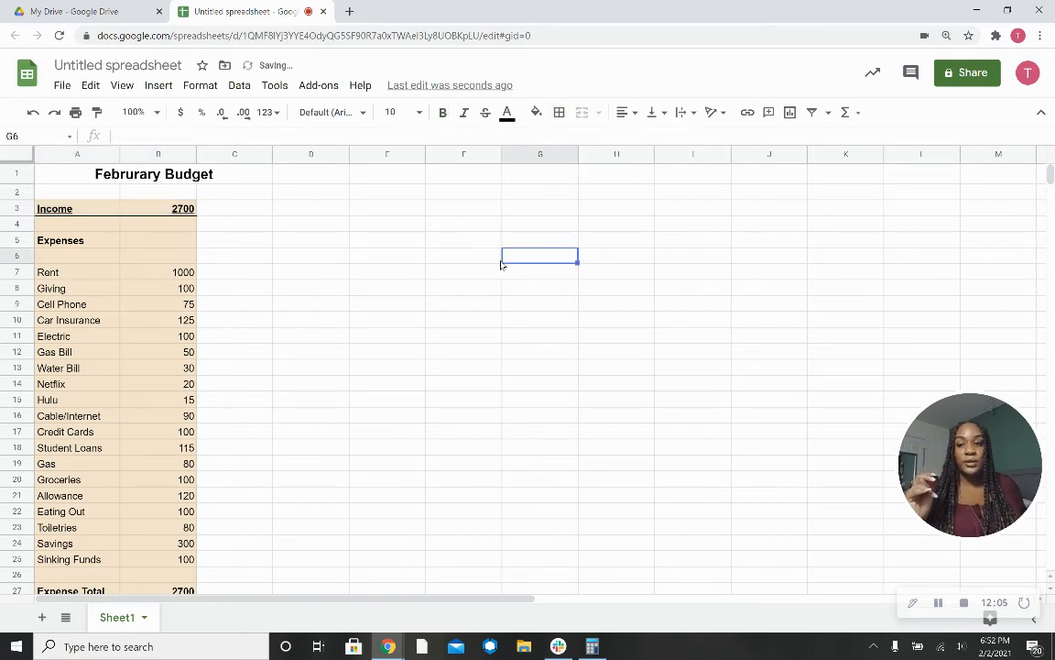
- Remove the text underline from the Income label and amount in A3:B3
drag(55, 216, 173, 220)
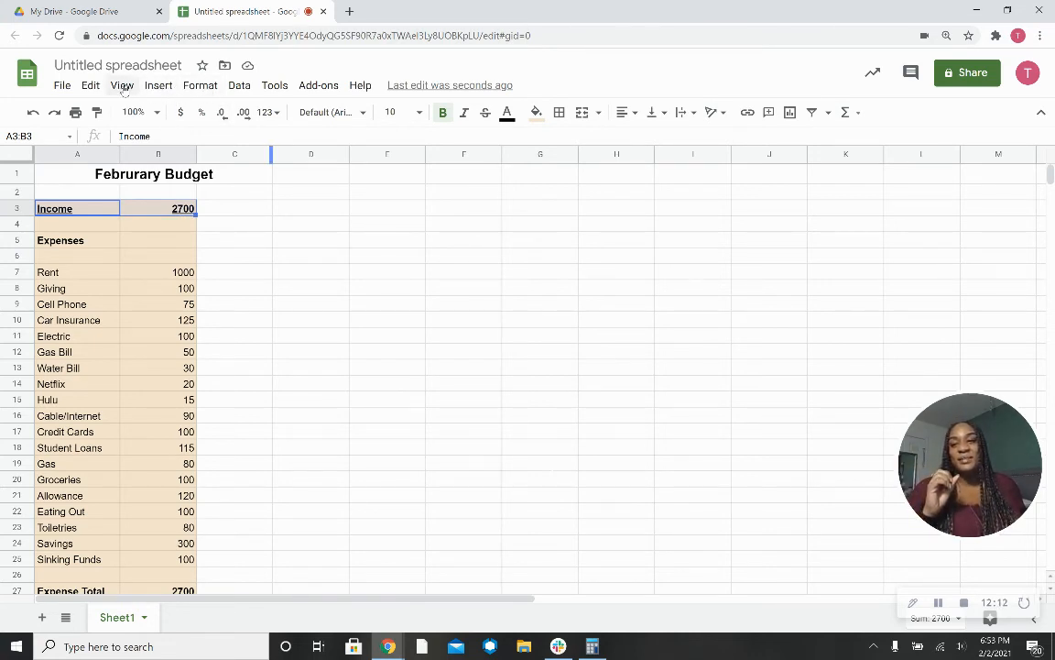
click(199, 86)
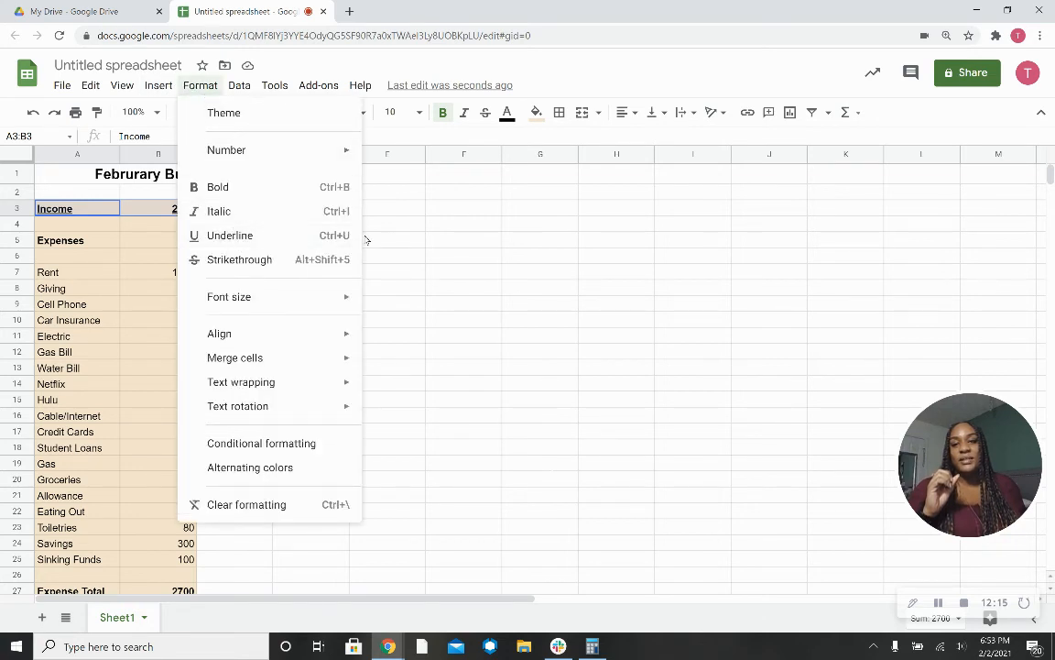
click(302, 237)
click(353, 242)
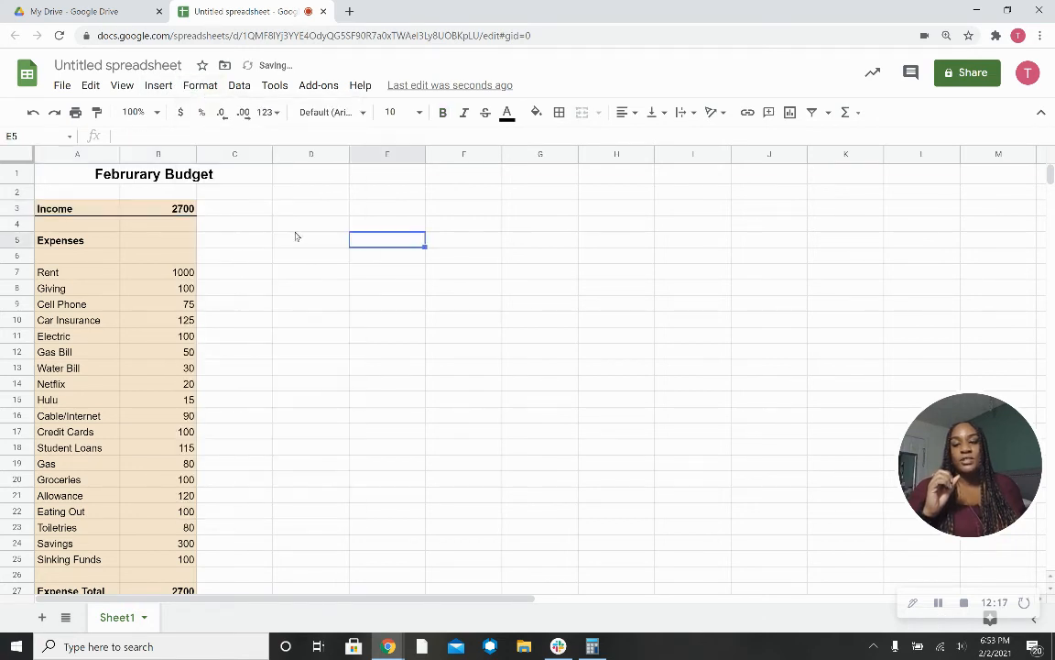
scroll(231, 249, down, 2)
scroll(180, 248, up, 2)
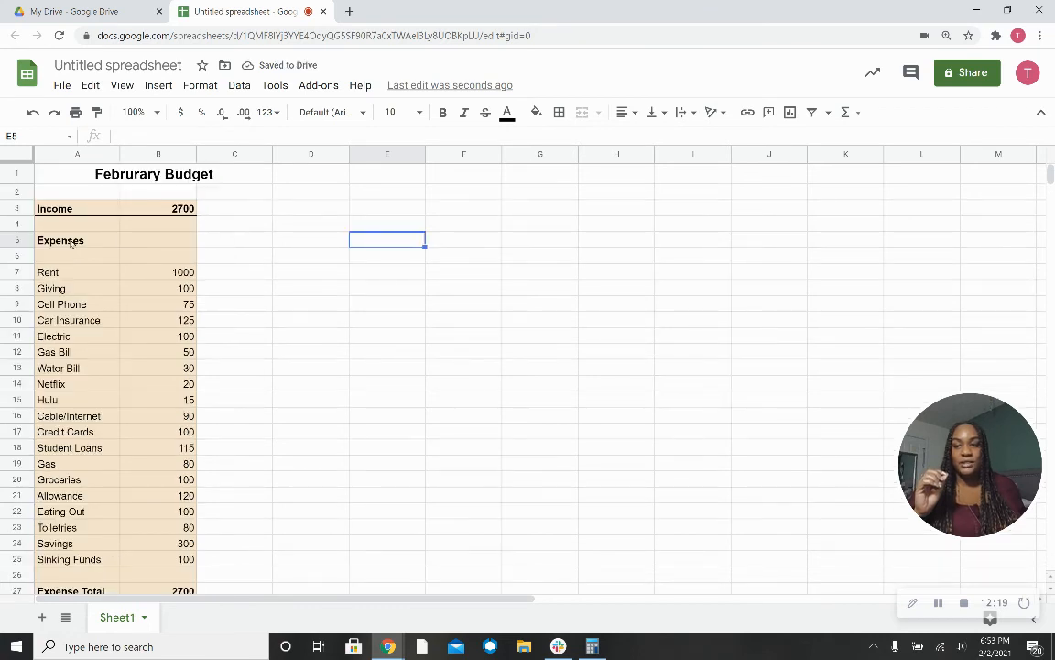
- Add a bottom border under the Expenses heading row in A5:B5
drag(77, 242, 193, 246)
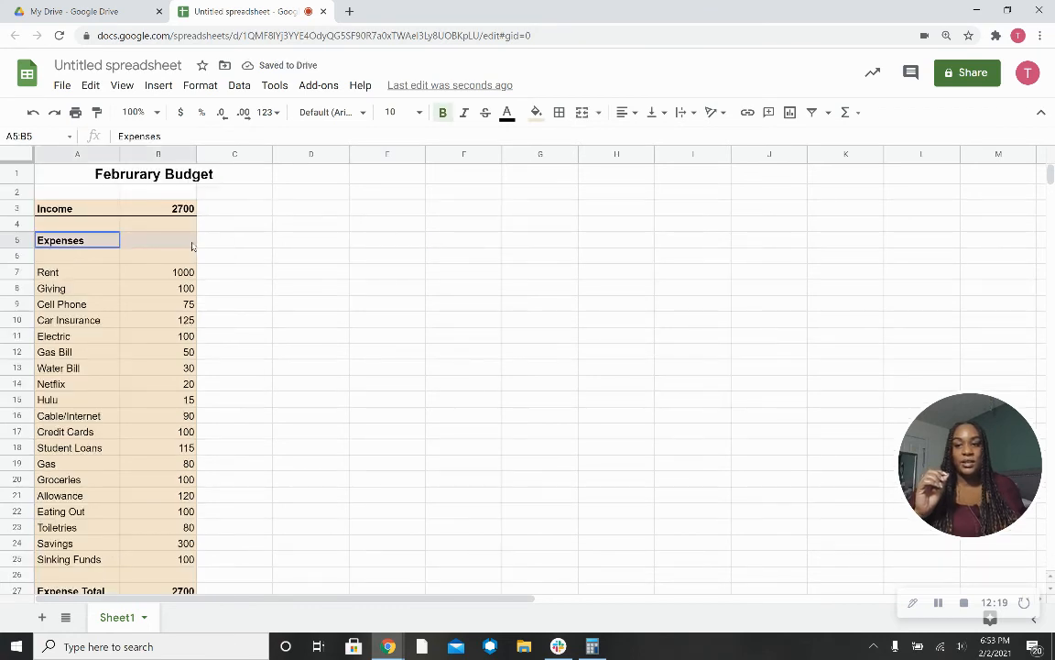
click(559, 113)
click(625, 164)
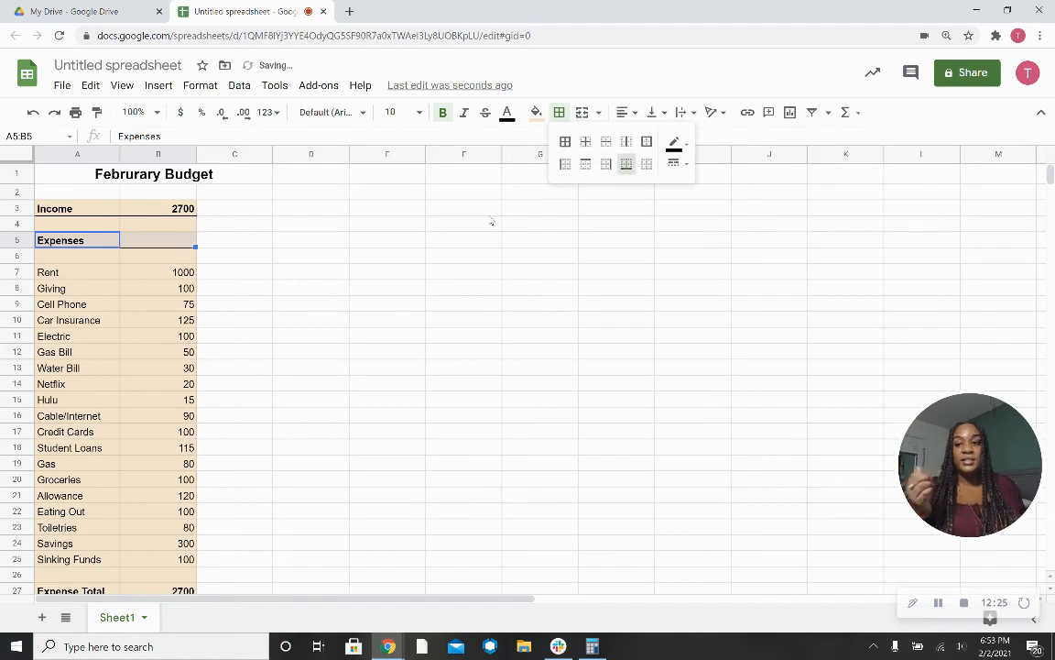
click(366, 237)
scroll(371, 240, down, 2)
scroll(356, 234, up, 2)
- Add a top border above the Expenses heading row in A5:B5
drag(90, 238, 179, 240)
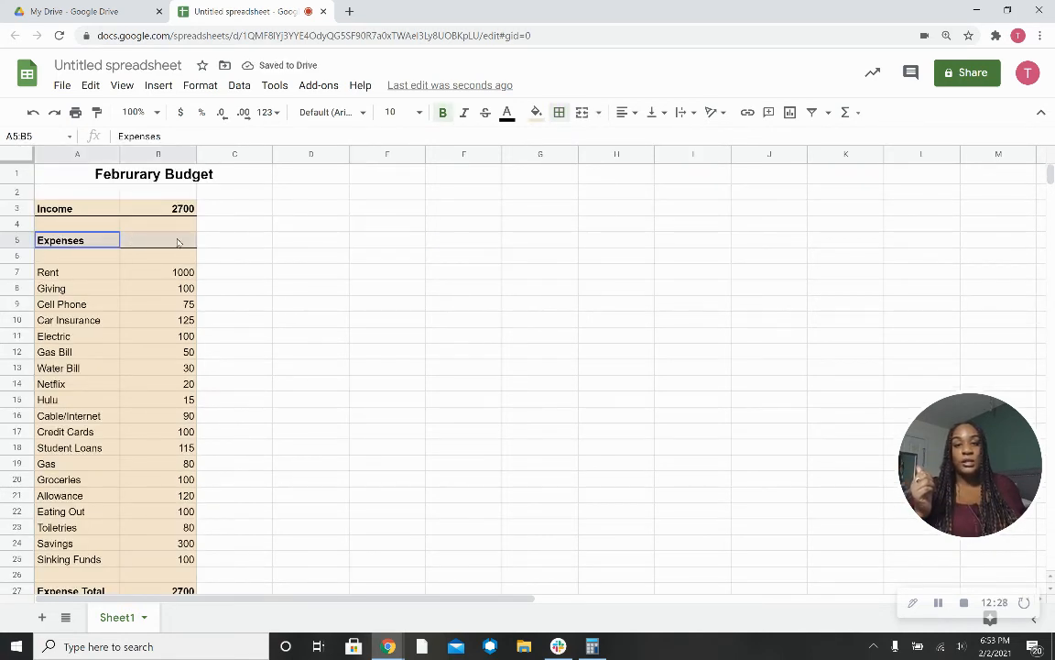
click(559, 112)
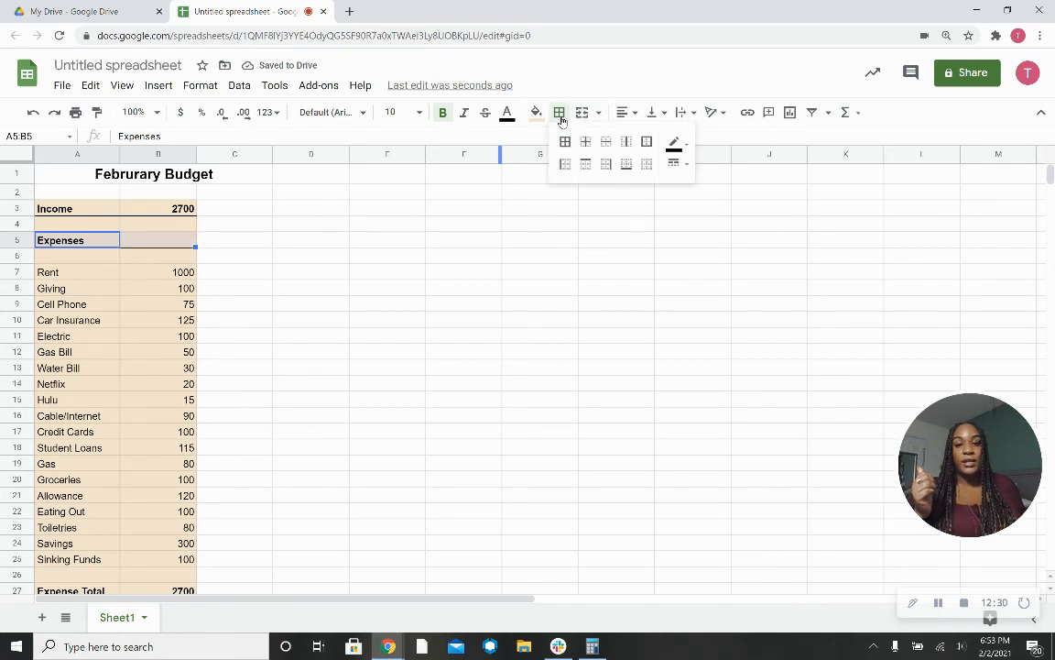
click(586, 163)
click(454, 261)
- Add a bottom border under the Expense Total row in A27:B27, keeping its cells unmerged
scroll(304, 298, down, 2)
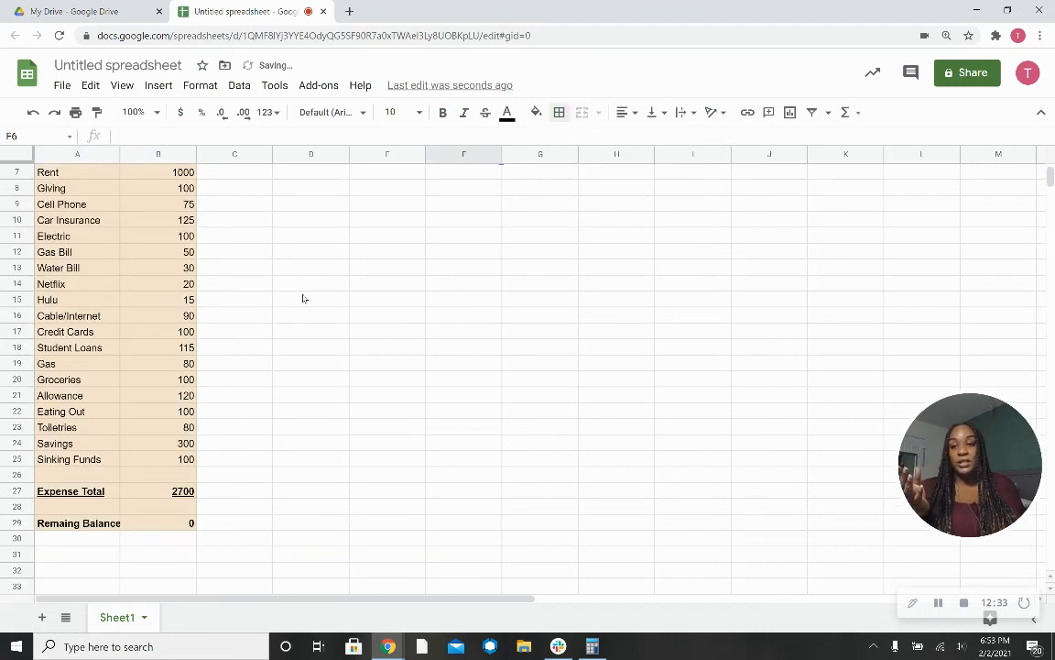
scroll(304, 299, down, 2)
drag(68, 396, 174, 397)
click(578, 116)
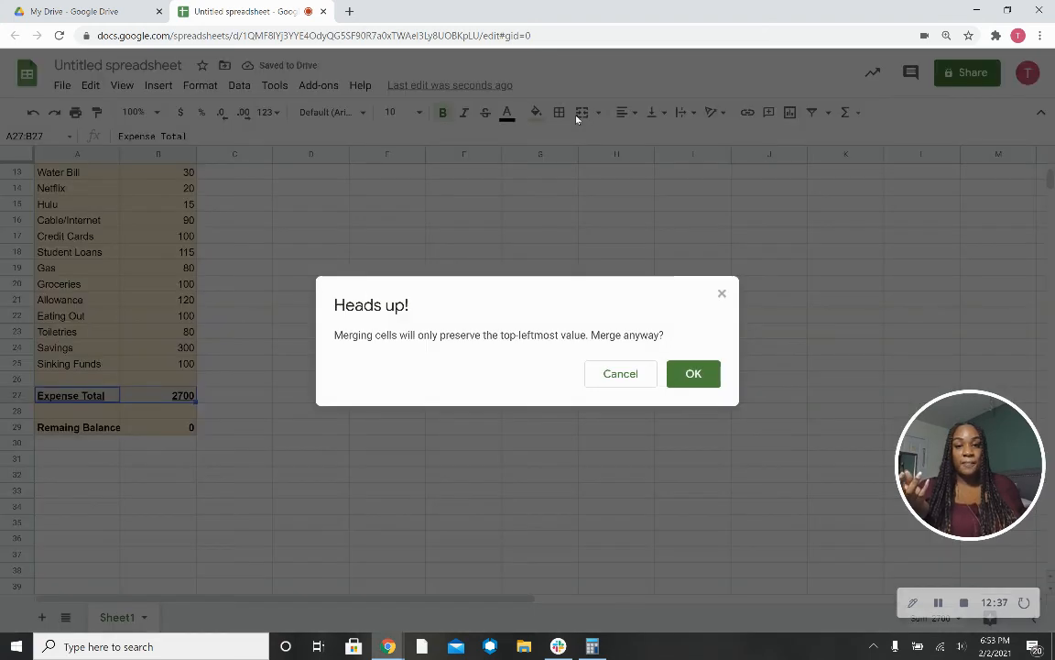
click(612, 372)
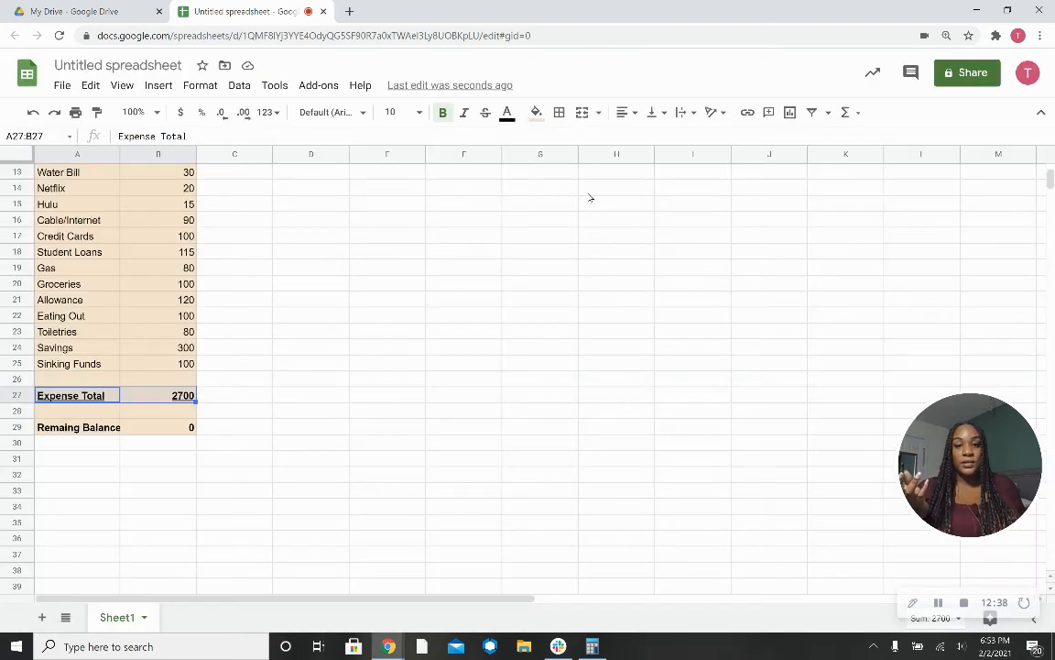
click(558, 111)
click(628, 165)
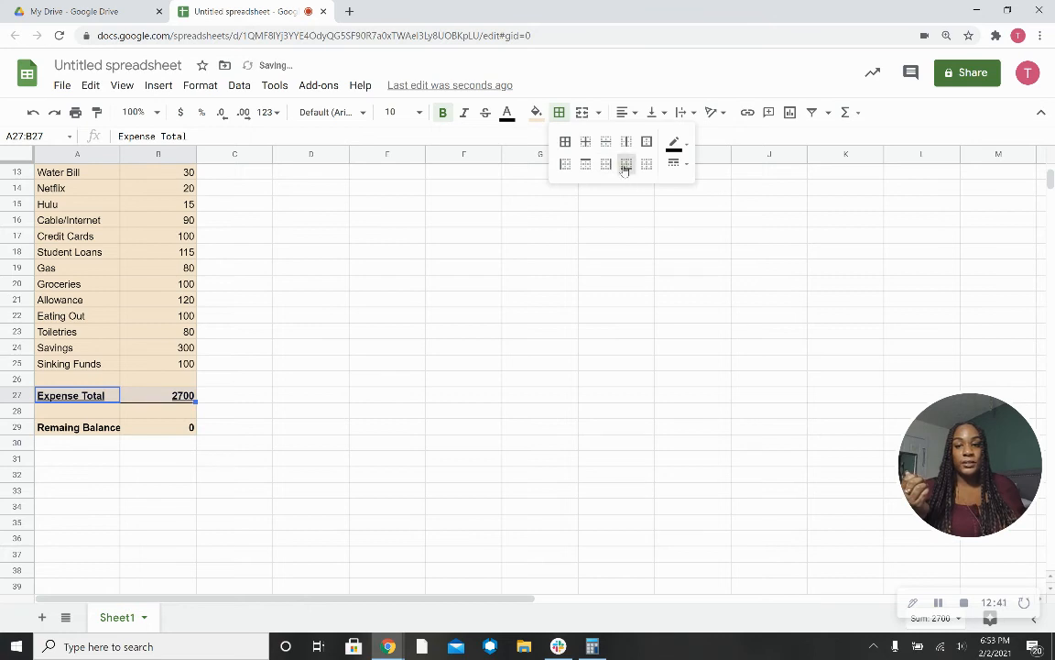
- Add a top border above the Expense Total row in A27:B27 and remove its text underline
click(156, 398)
drag(95, 397, 159, 398)
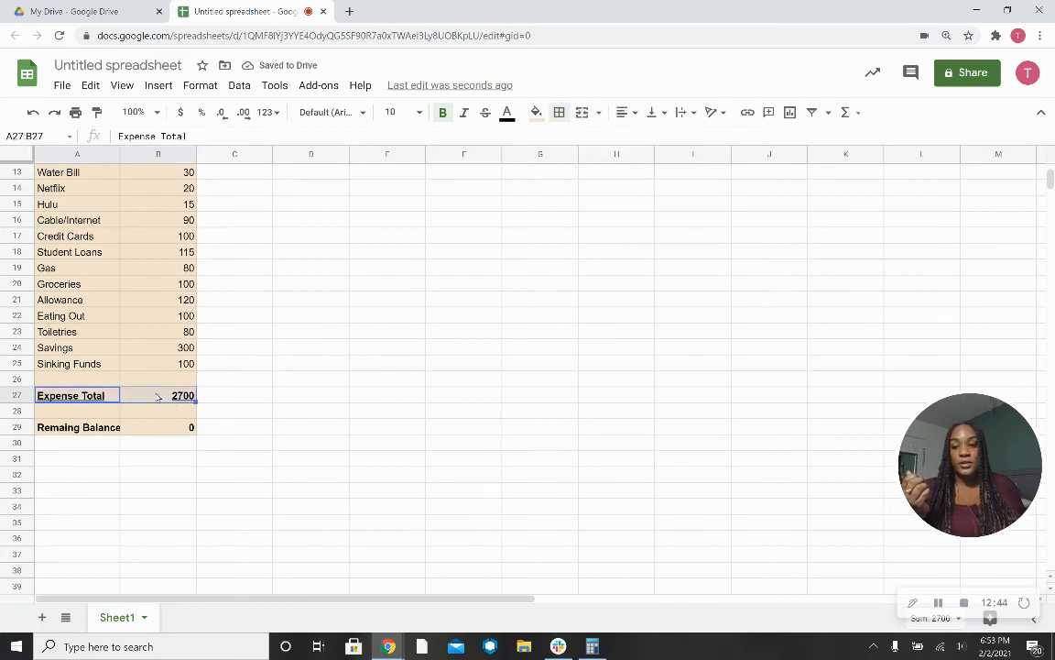
click(565, 117)
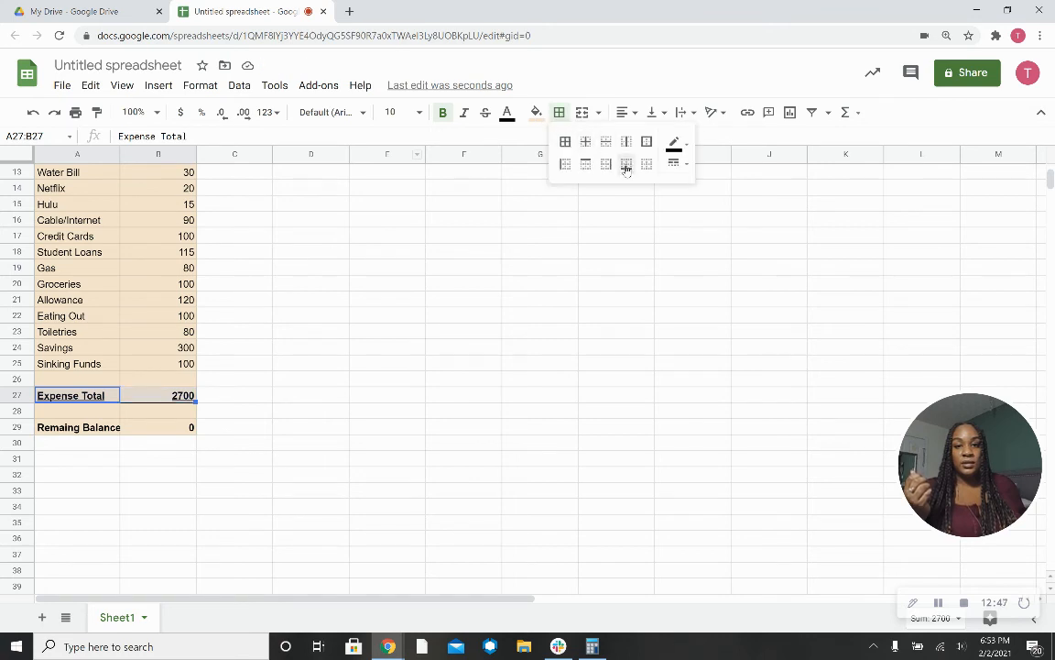
click(585, 163)
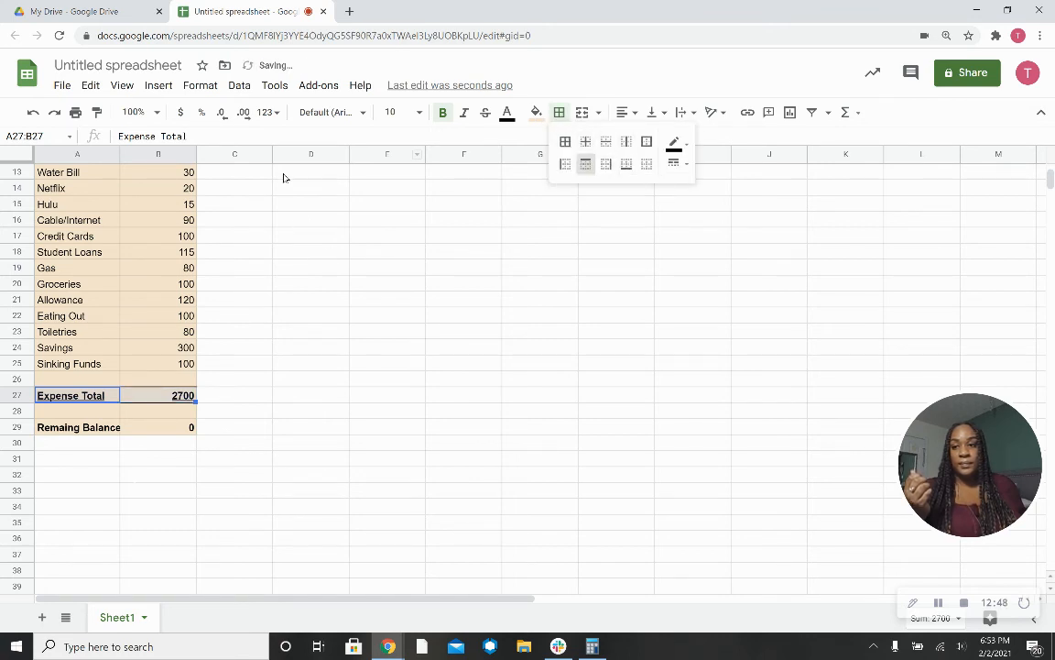
click(200, 85)
click(229, 239)
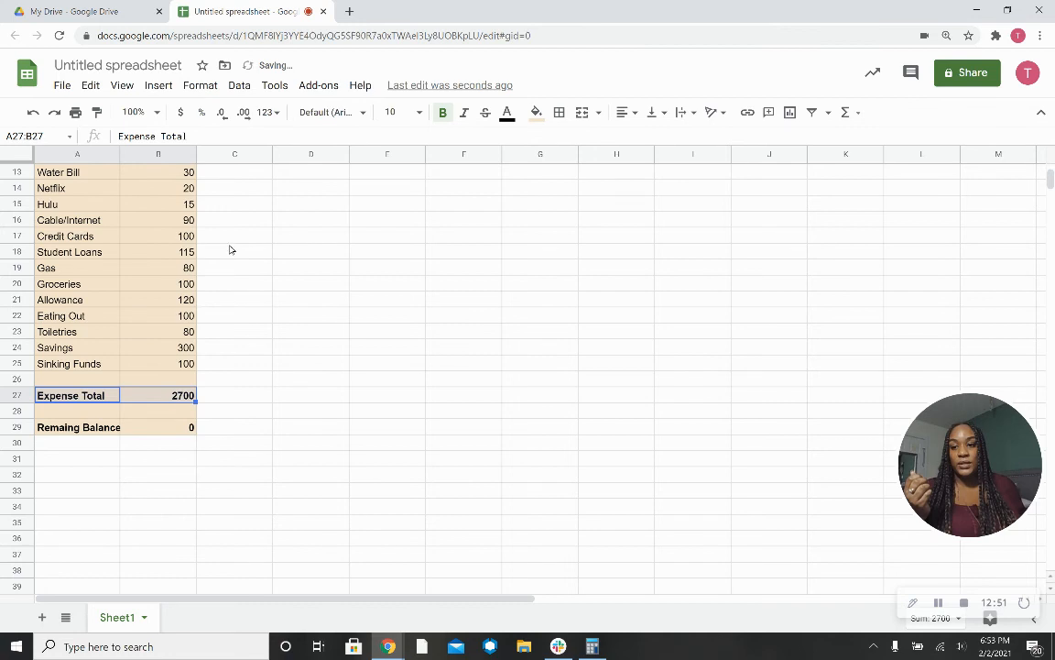
- Add top and bottom borders to the remaining balance row in A29:B29
drag(77, 432, 164, 433)
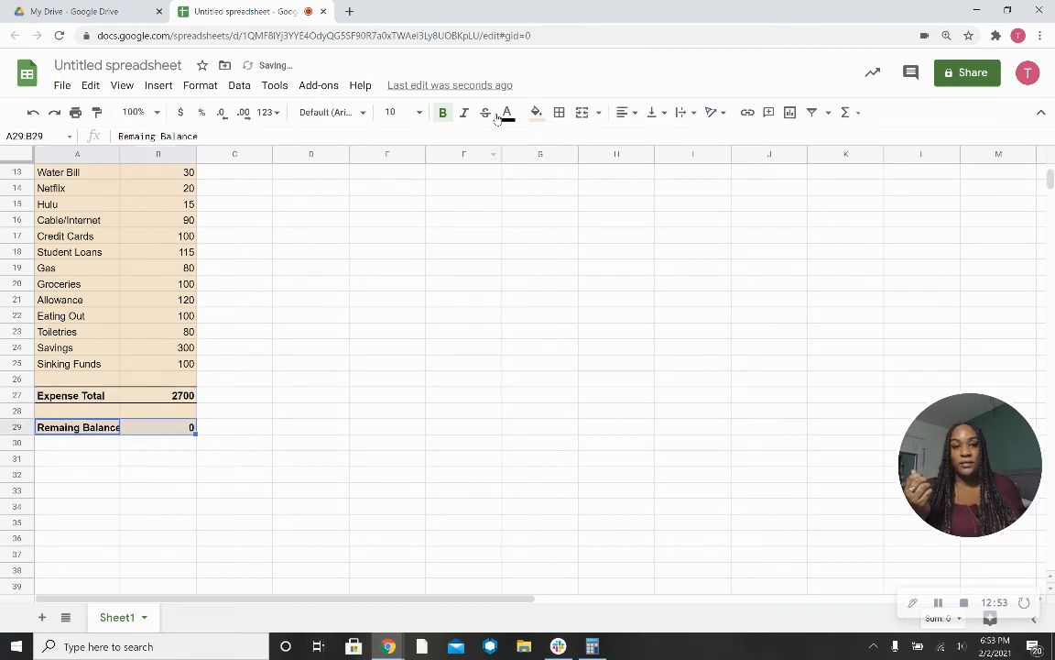
click(559, 112)
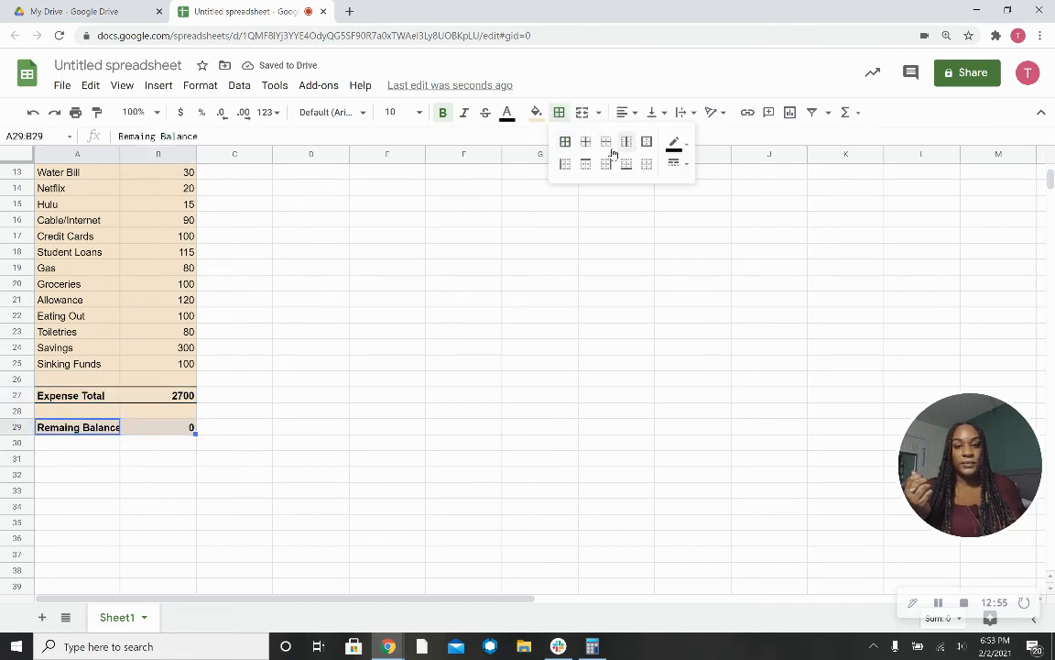
click(581, 169)
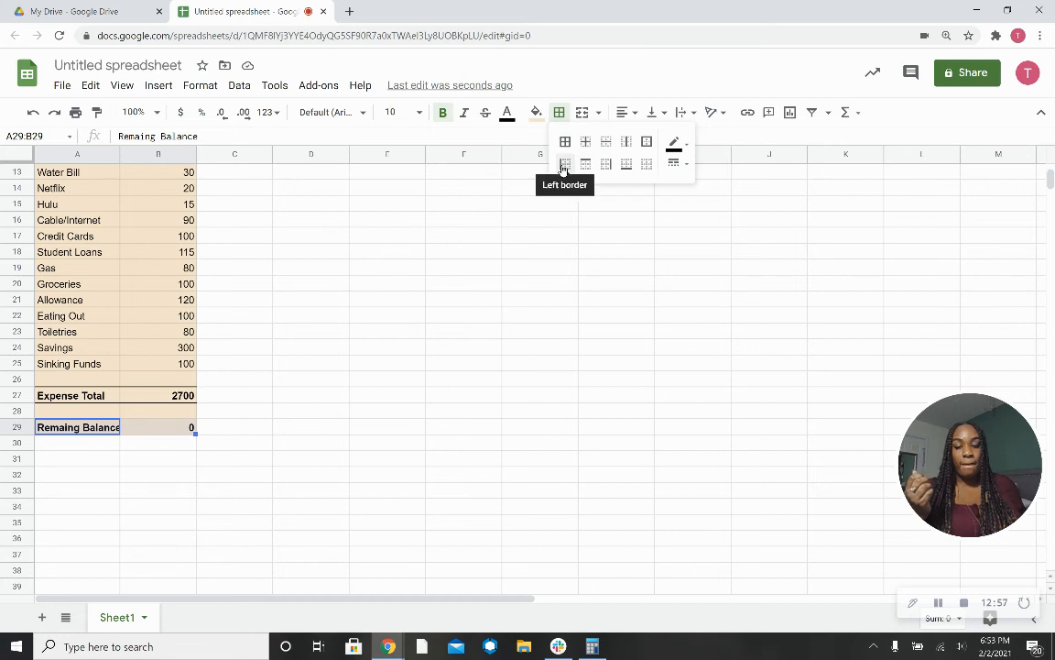
click(560, 114)
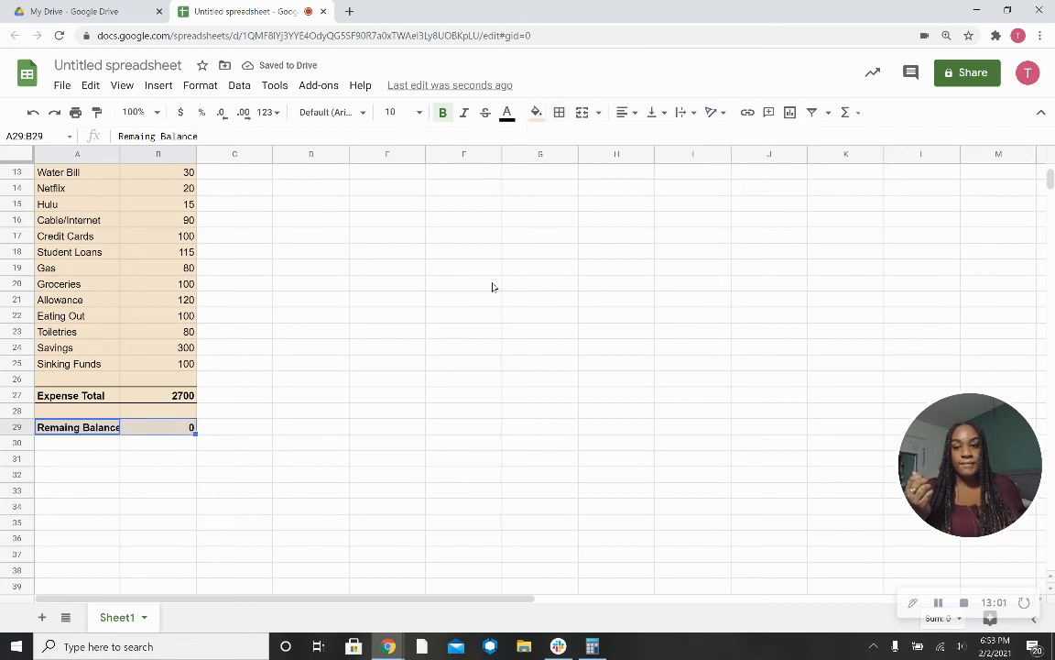
click(553, 119)
click(626, 164)
click(531, 379)
- Set the font size of the Income row A3:B3 and the Expenses heading row A5:B5 to 11
scroll(449, 266, up, 5)
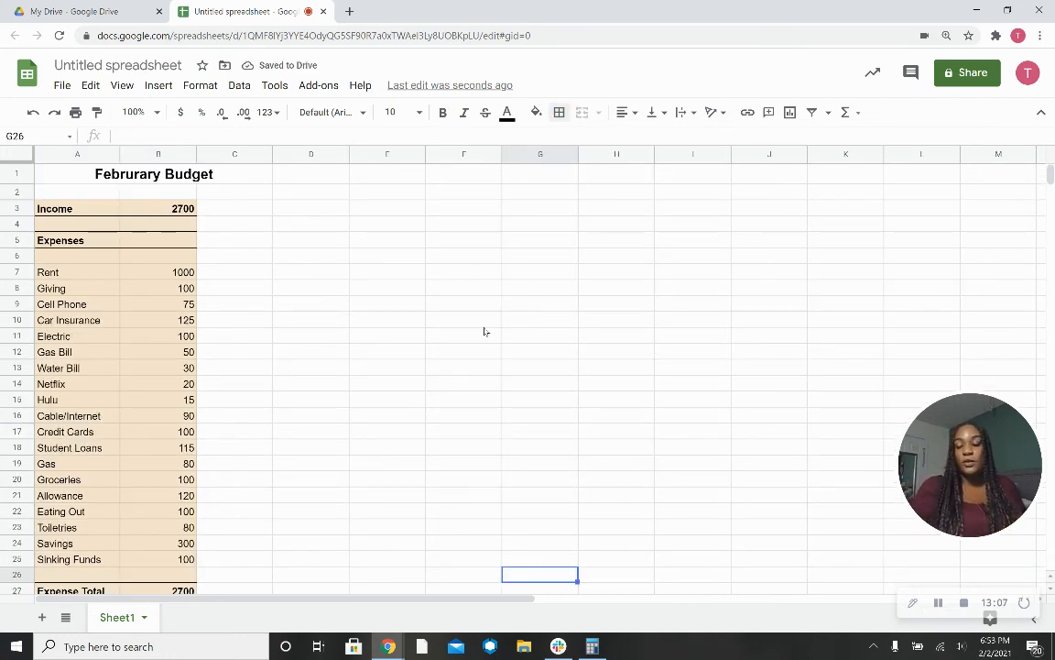
drag(91, 209, 174, 209)
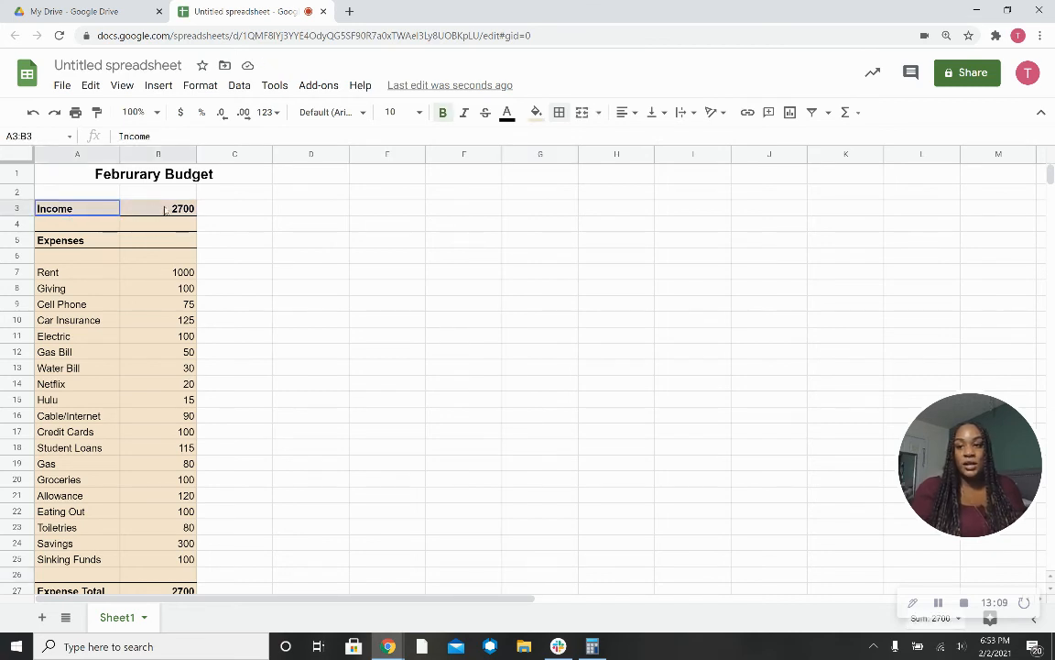
click(419, 112)
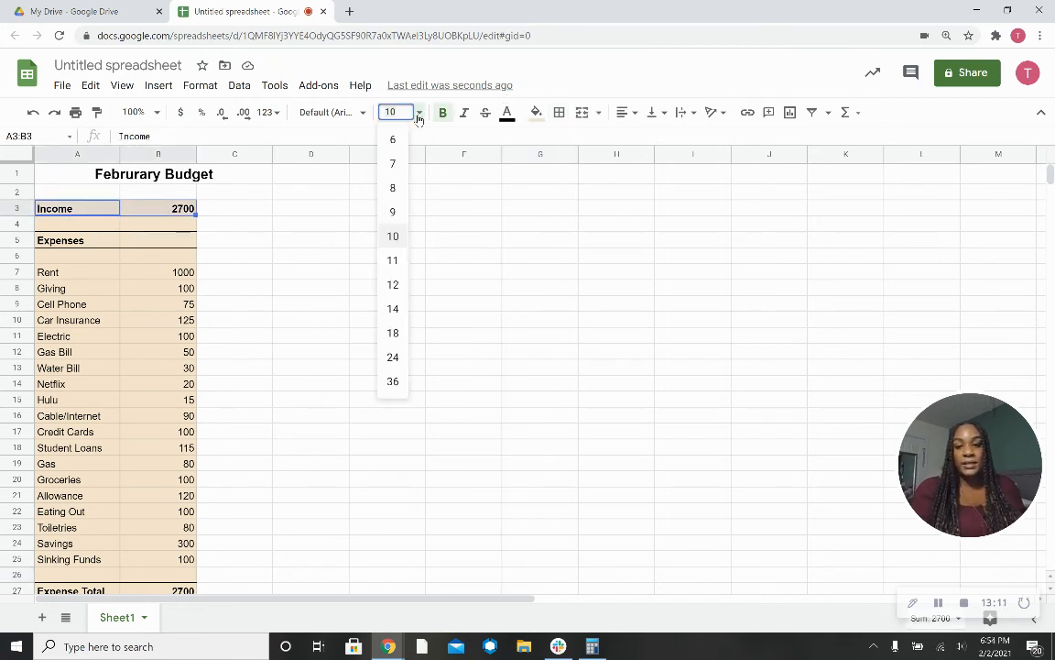
click(391, 261)
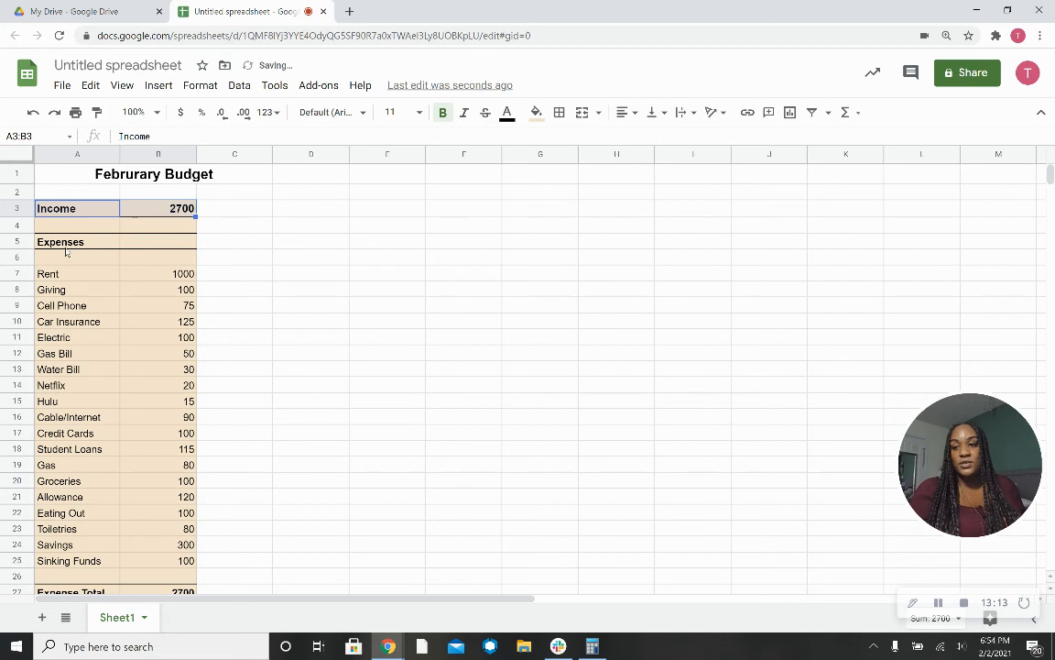
drag(66, 243, 174, 242)
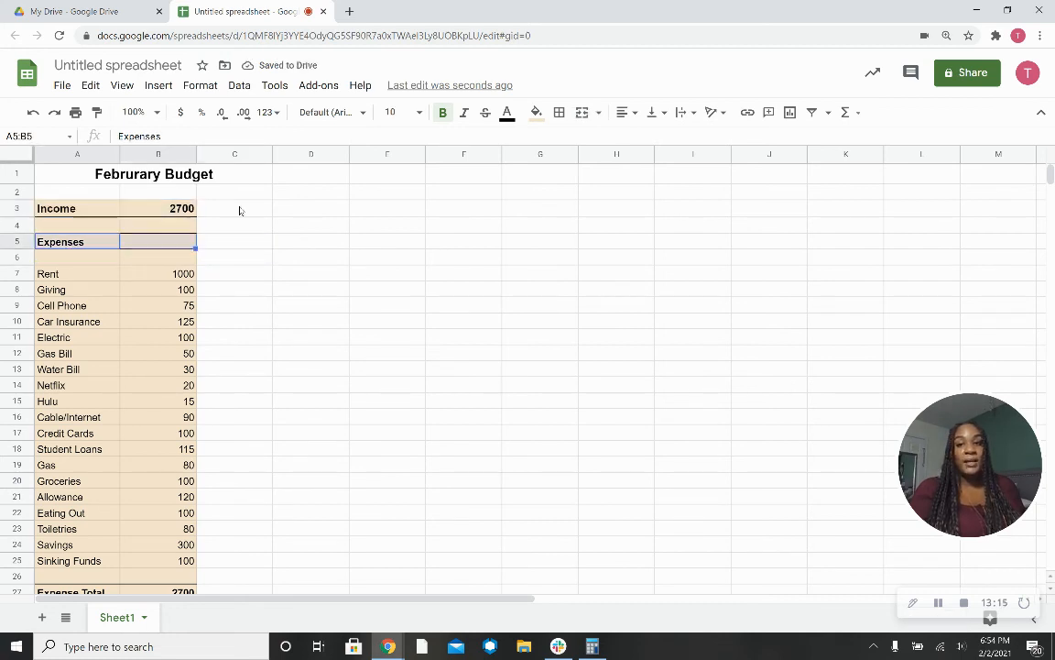
click(410, 114)
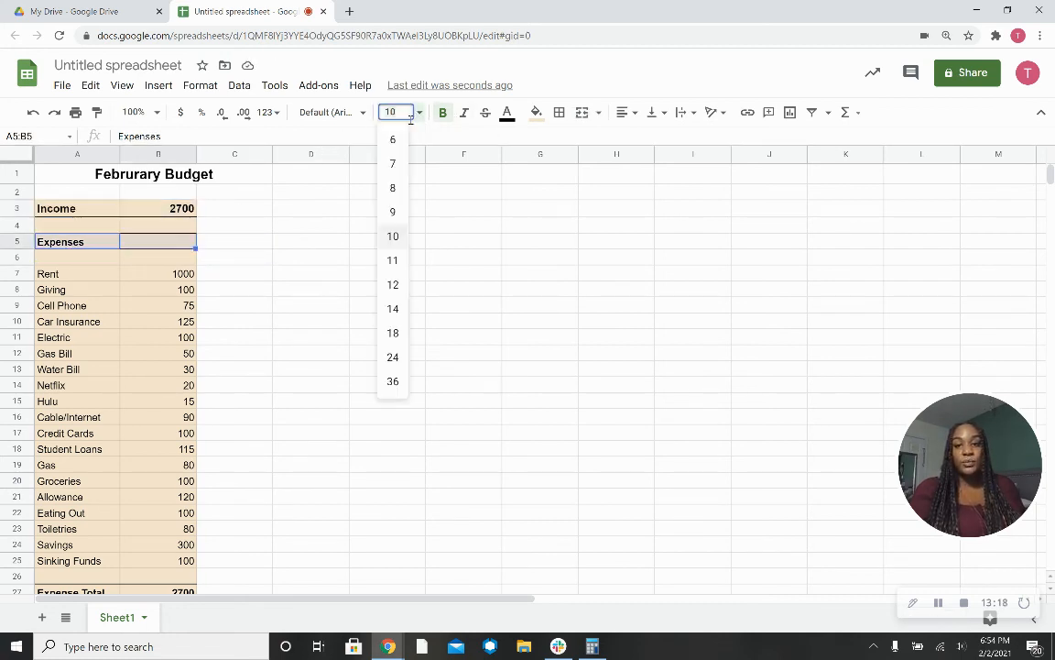
click(392, 260)
- Set the font size of the Expense Total row A27:B27 and the remaining balance row A29:B29 to 11
scroll(222, 338, down, 2)
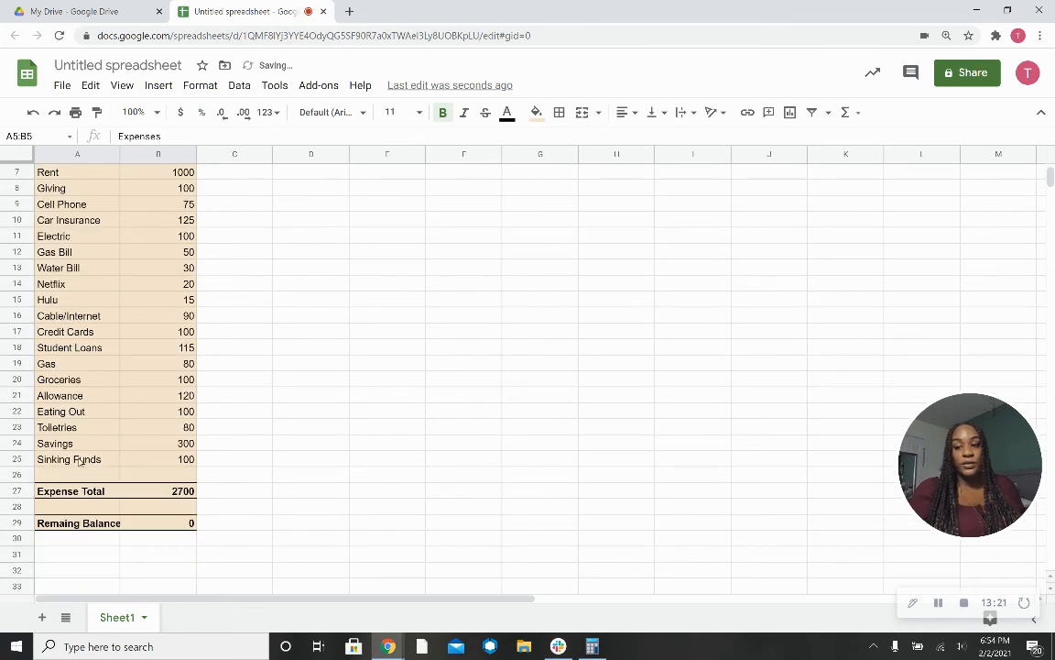
drag(44, 496, 177, 498)
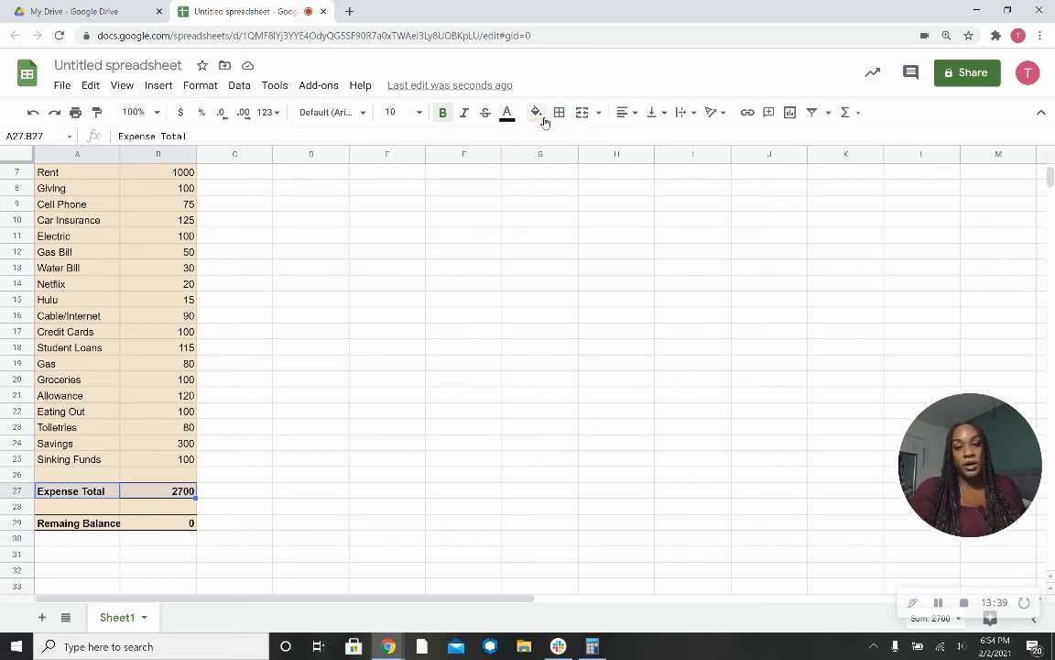
click(418, 113)
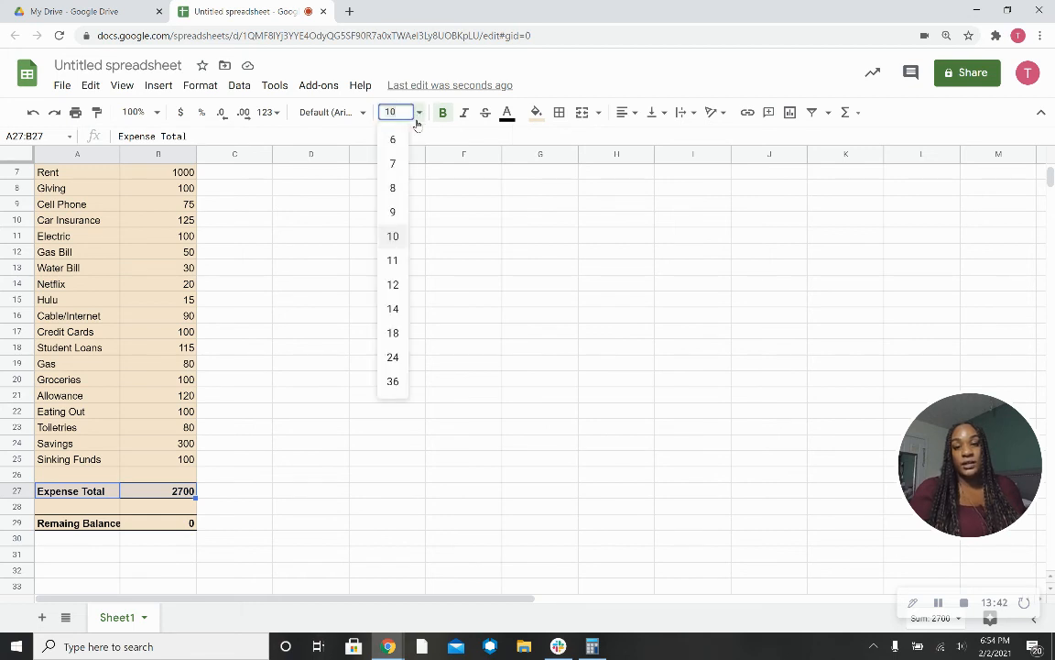
click(392, 259)
click(68, 525)
click(204, 568)
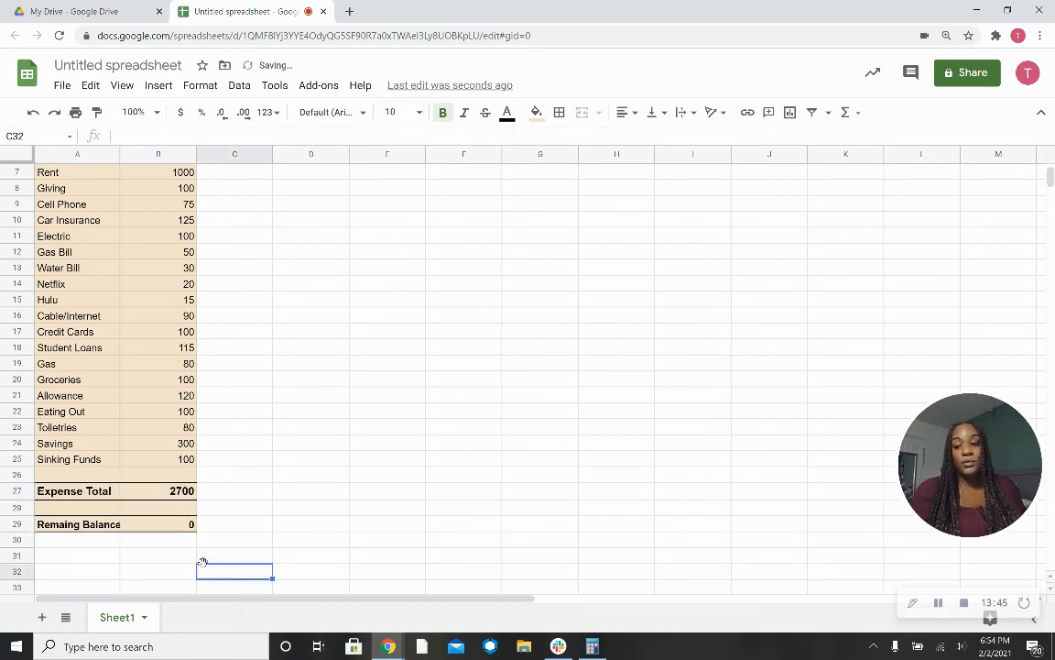
drag(180, 529, 78, 524)
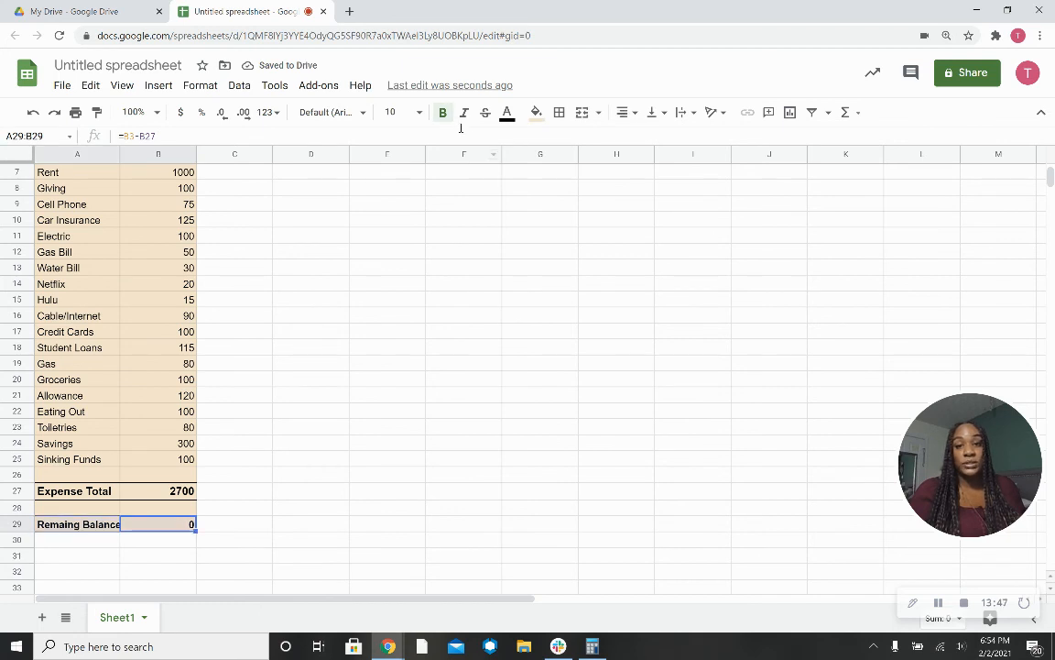
click(420, 113)
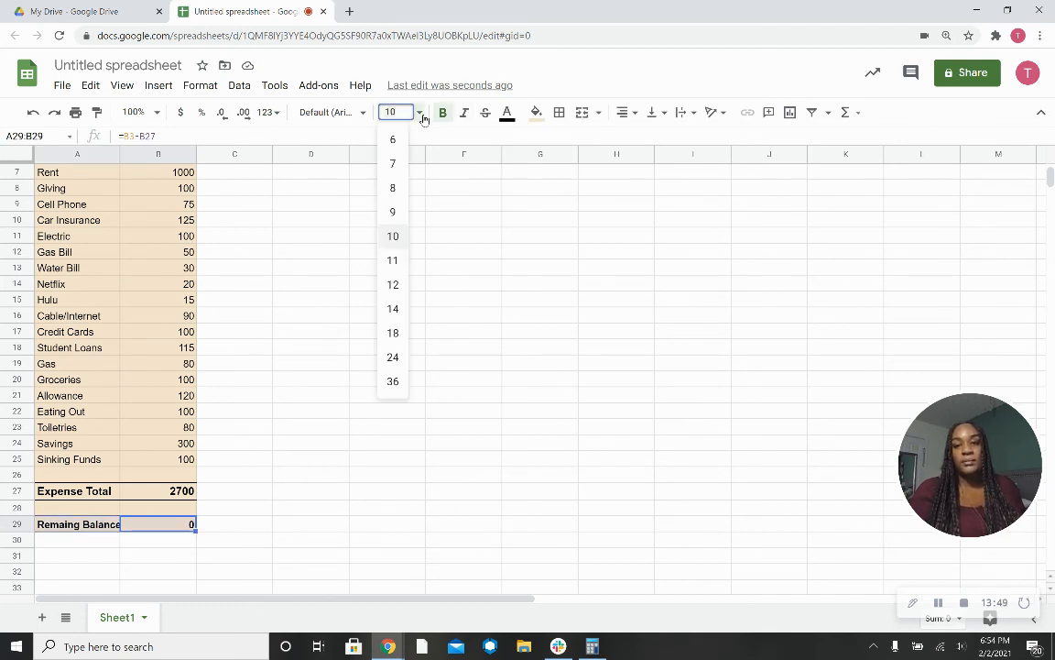
click(392, 261)
click(282, 348)
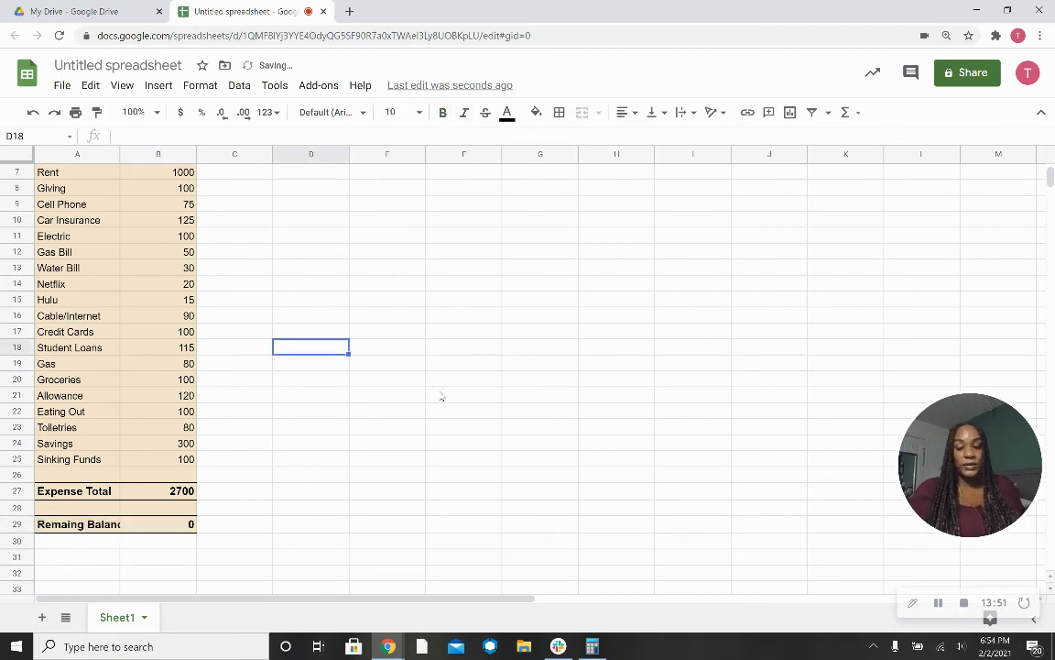
- Fill the merged title cell A1:C1 with the same light orange background as the budget table
scroll(436, 397, up, 3)
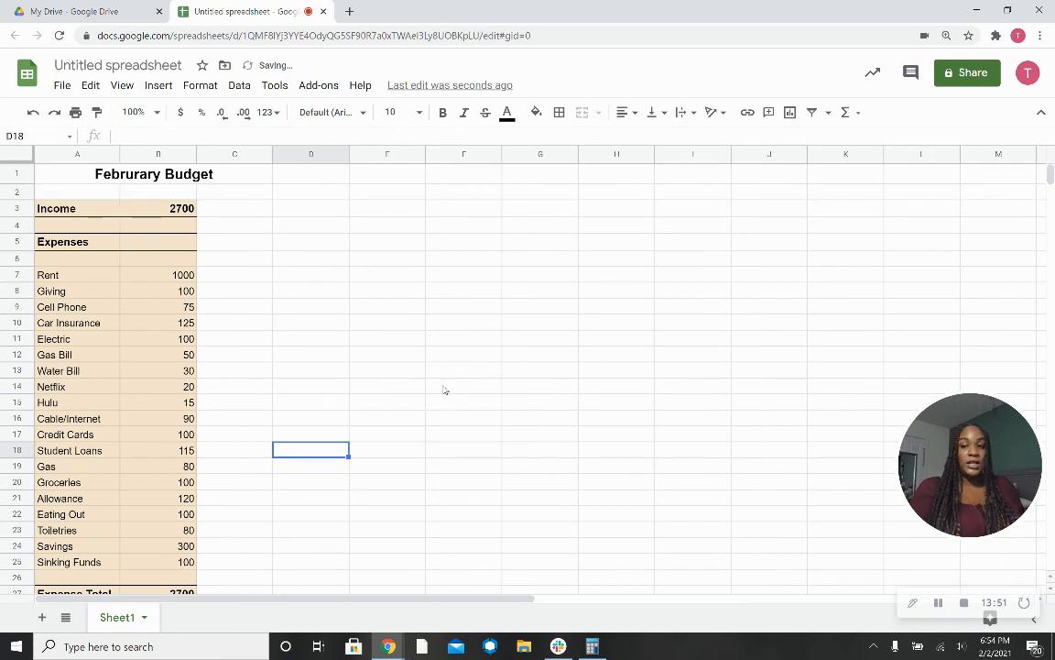
click(224, 180)
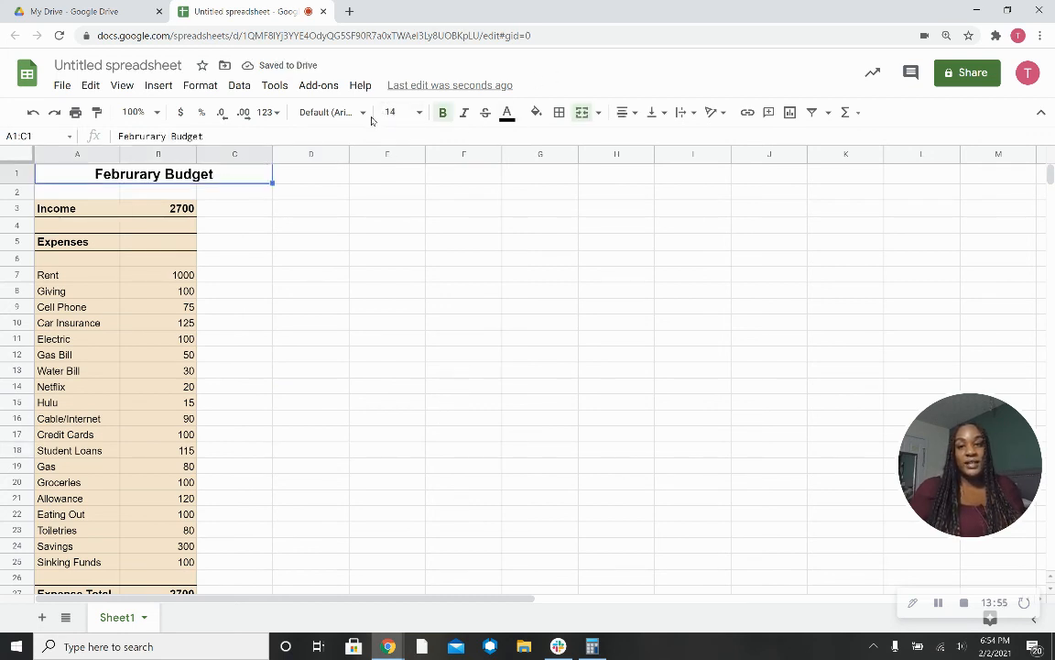
click(536, 113)
click(579, 201)
click(484, 231)
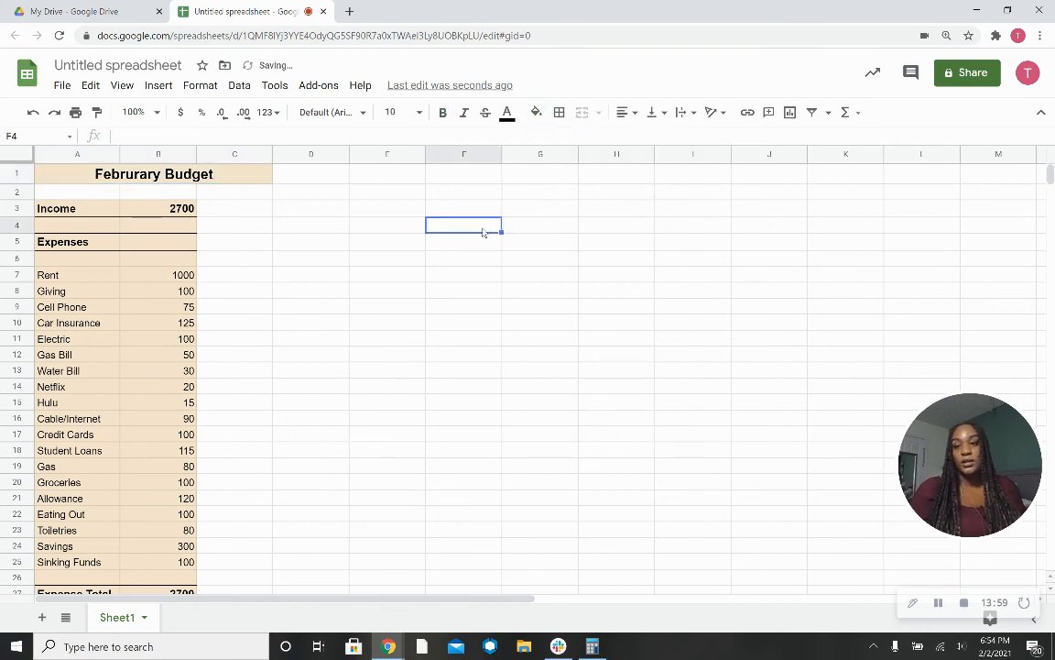
- Try moving the budget table A3:B29 one column over so it starts at B3, and undo the move
drag(81, 212, 189, 348)
right_click(147, 226)
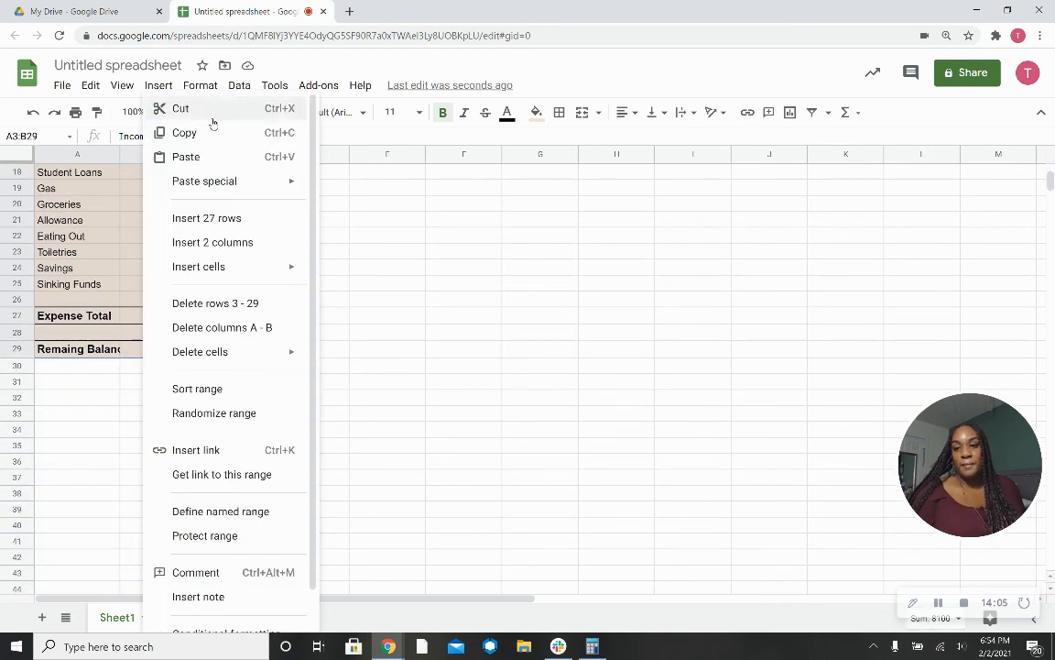
click(221, 133)
scroll(311, 219, up, 5)
click(138, 206)
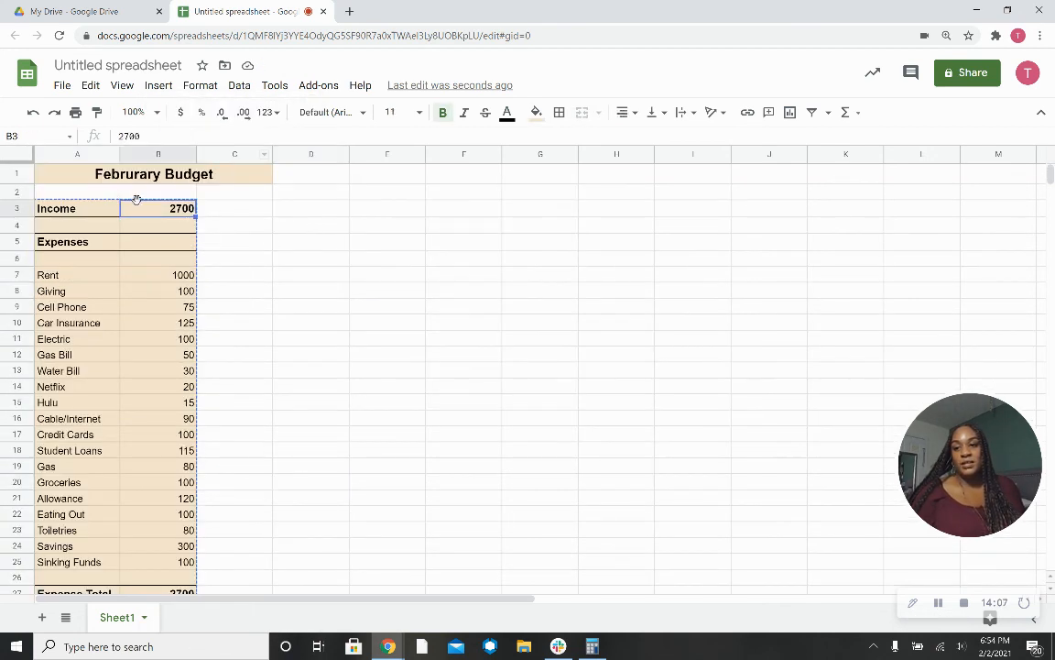
key(ctrl+v)
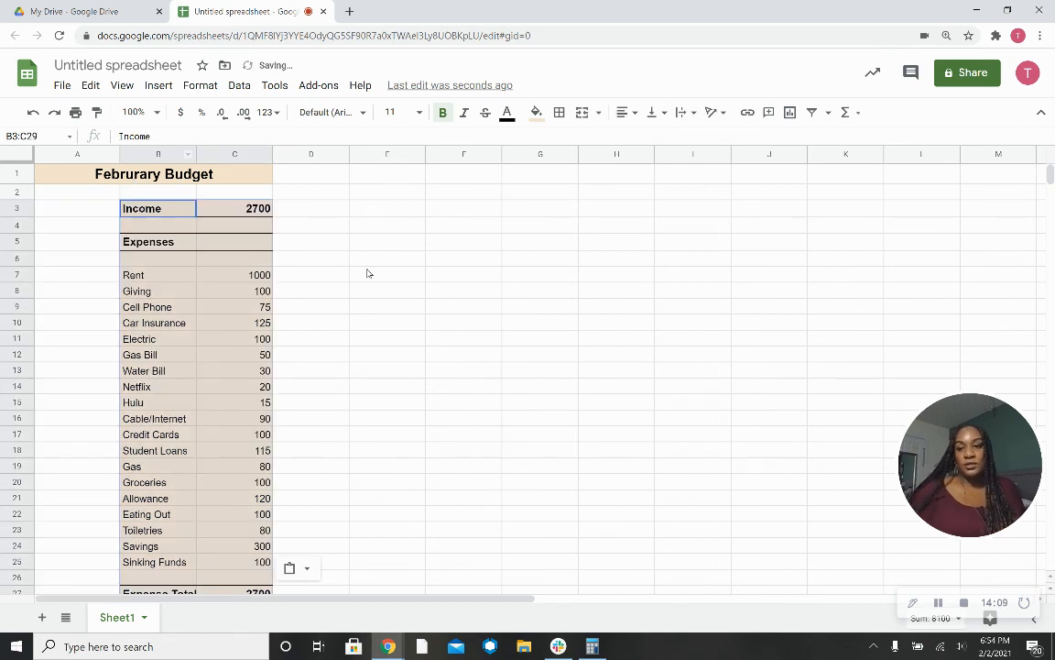
click(403, 274)
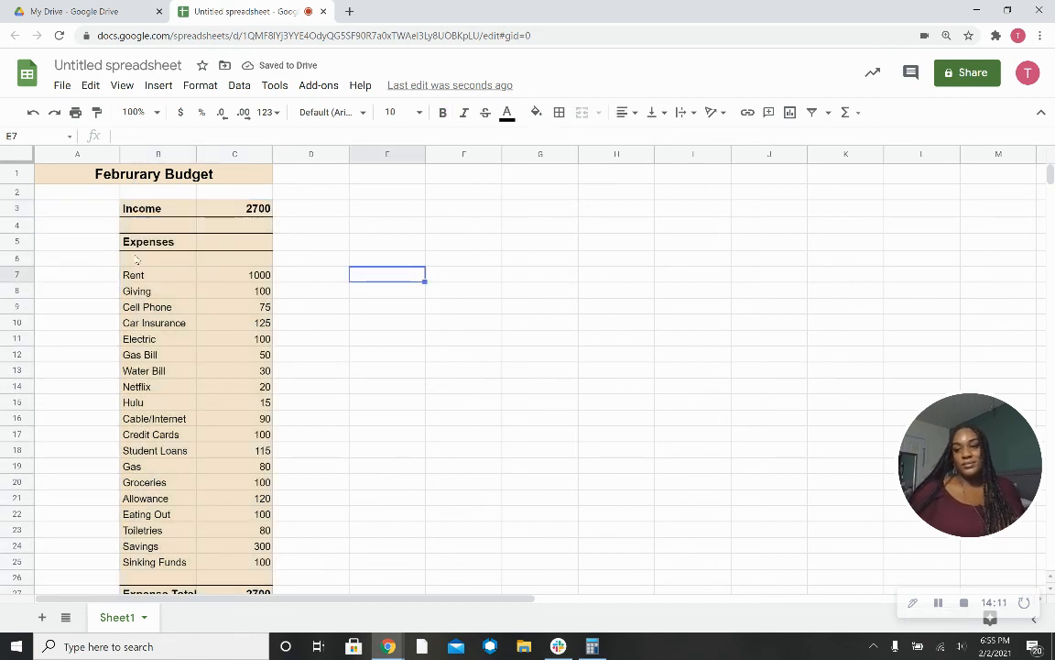
click(32, 109)
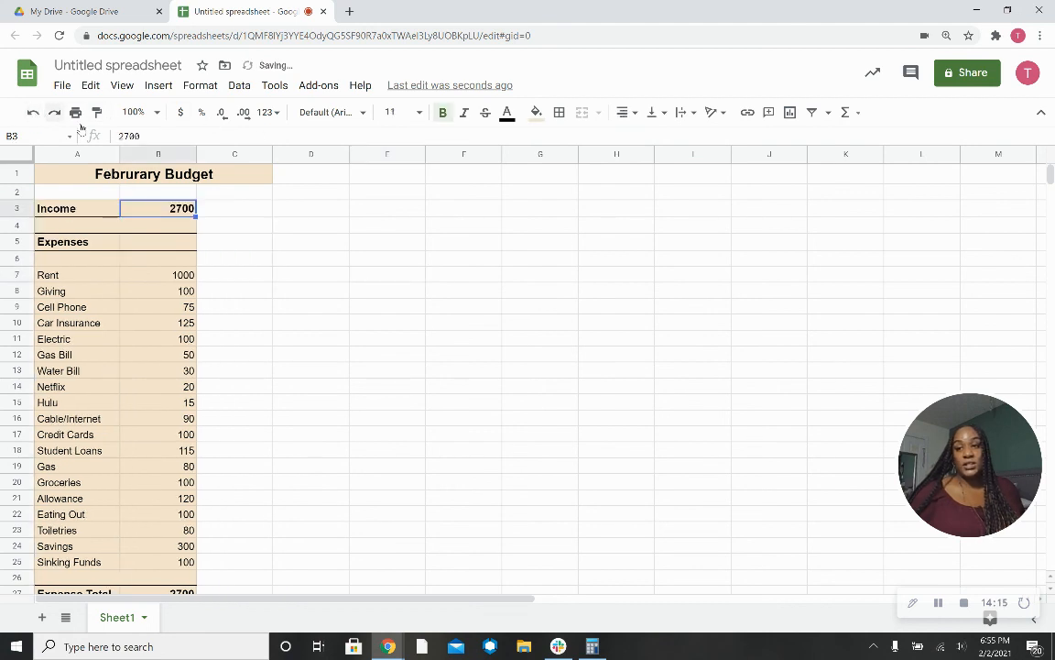
- Delete column C so the merged title spans only the budget table's two columns
right_click(244, 155)
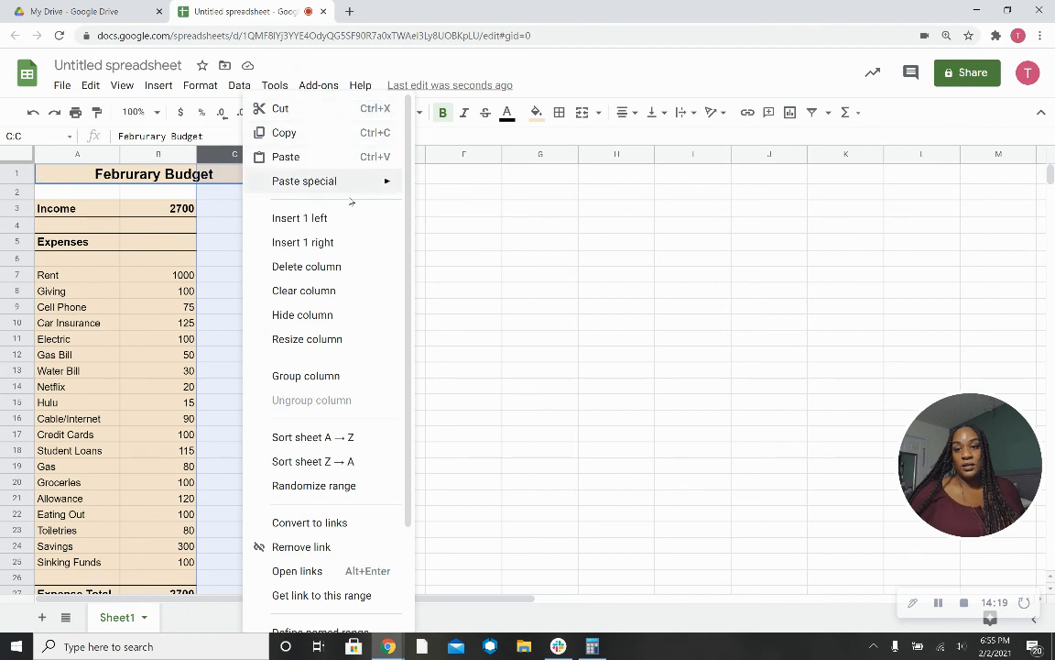
click(355, 267)
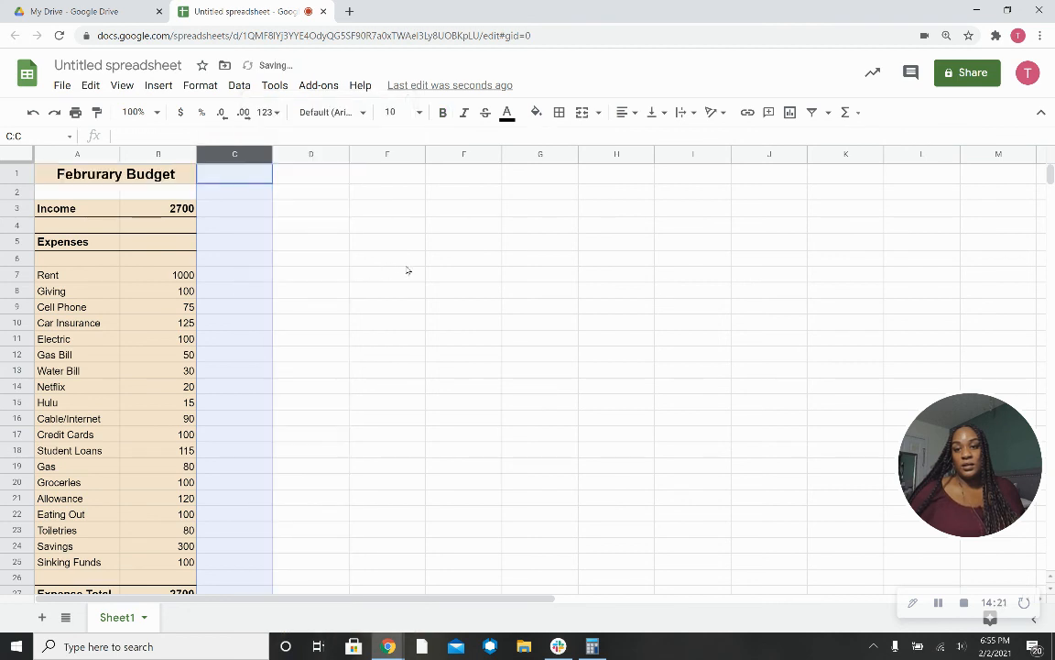
click(406, 262)
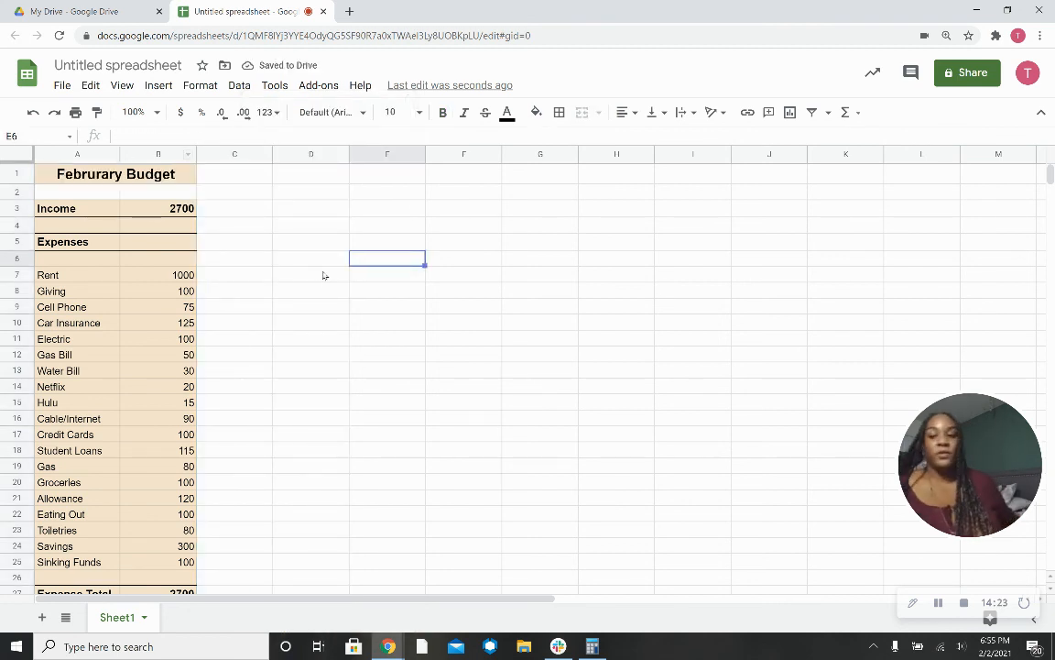
scroll(330, 280, down, 2)
scroll(316, 304, up, 2)
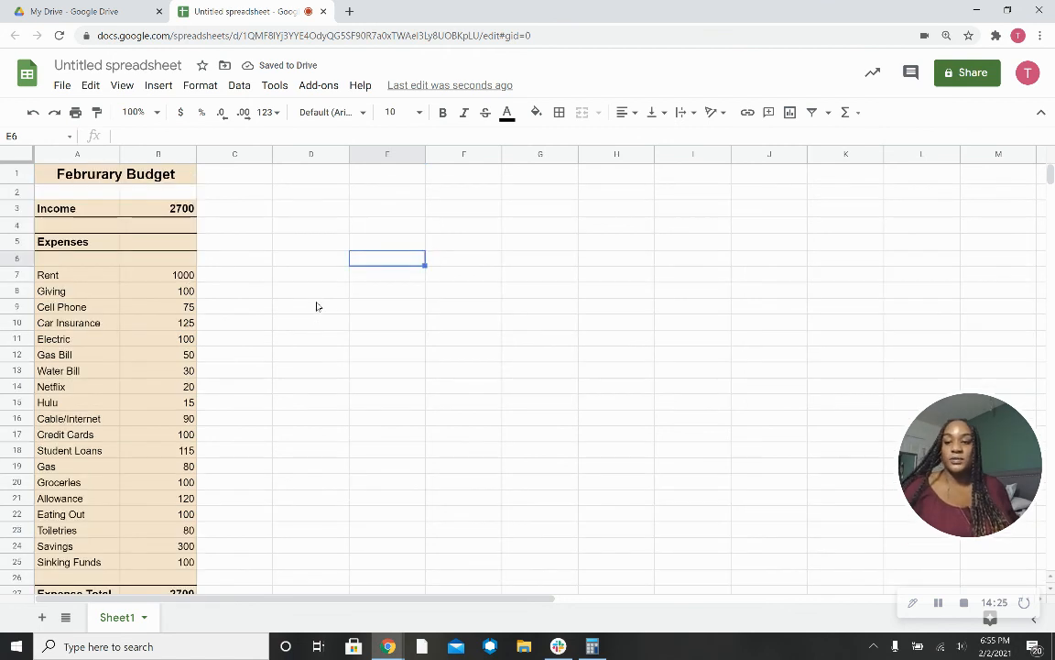
scroll(320, 304, down, 4)
scroll(308, 305, up, 4)
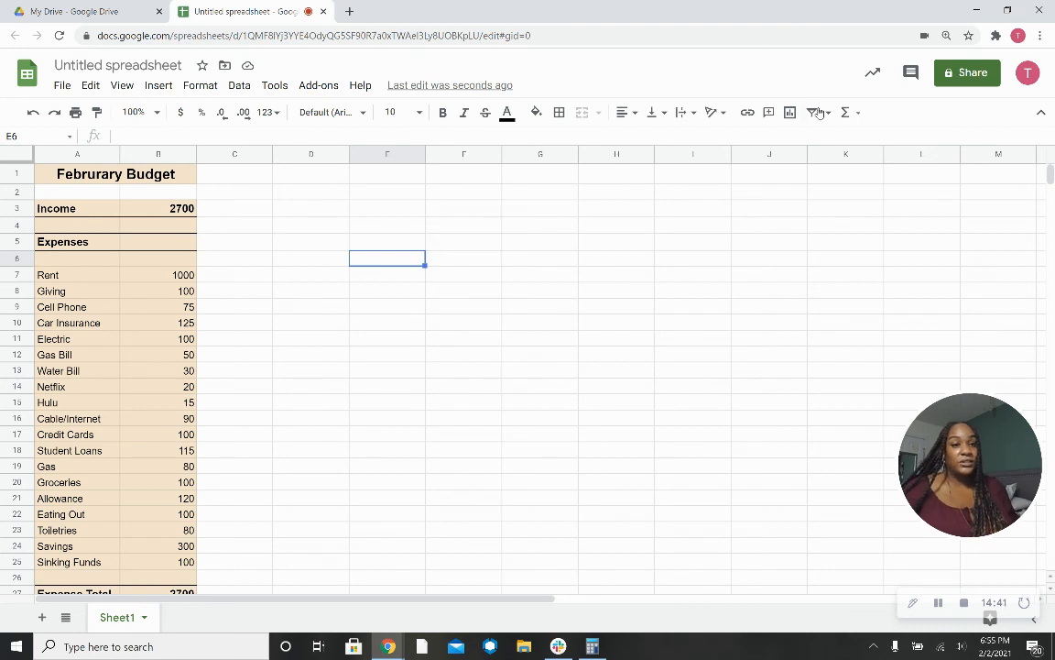
click(845, 113)
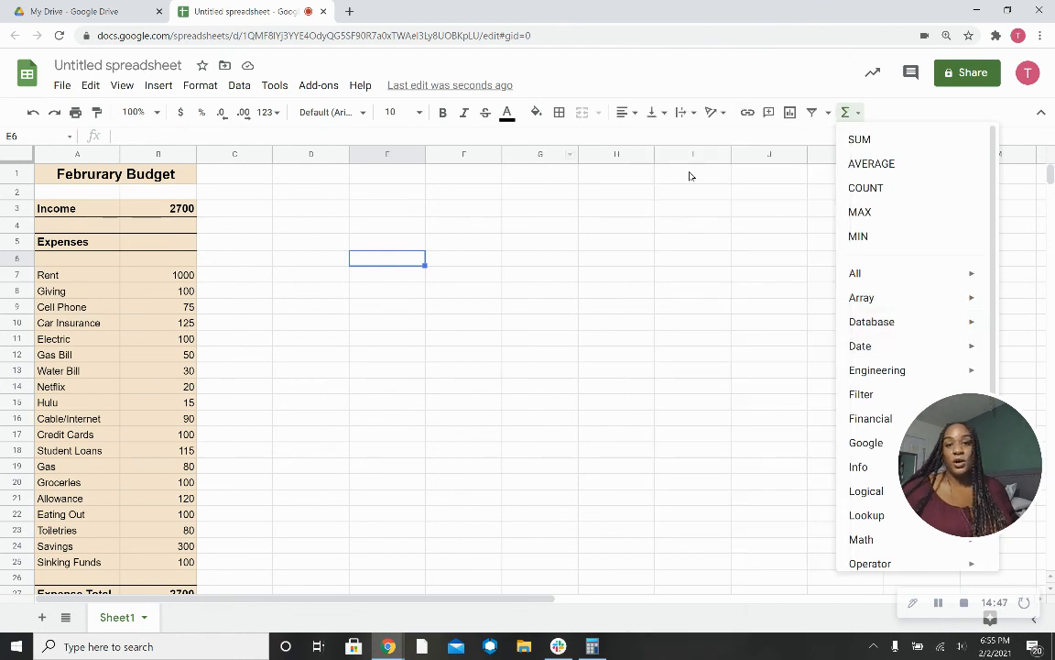
click(536, 113)
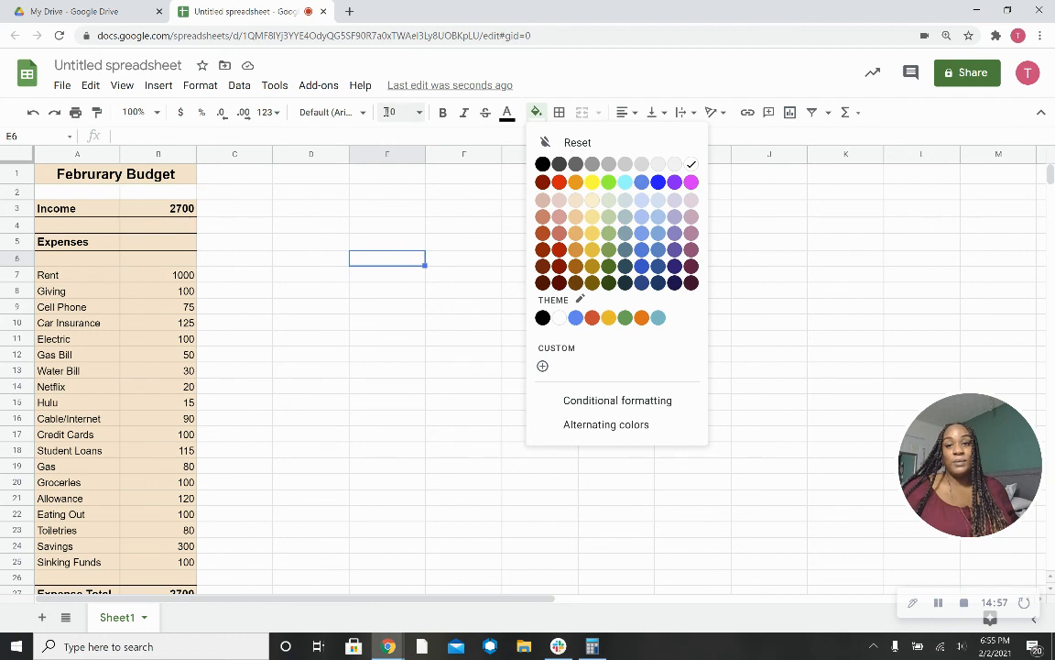
click(400, 193)
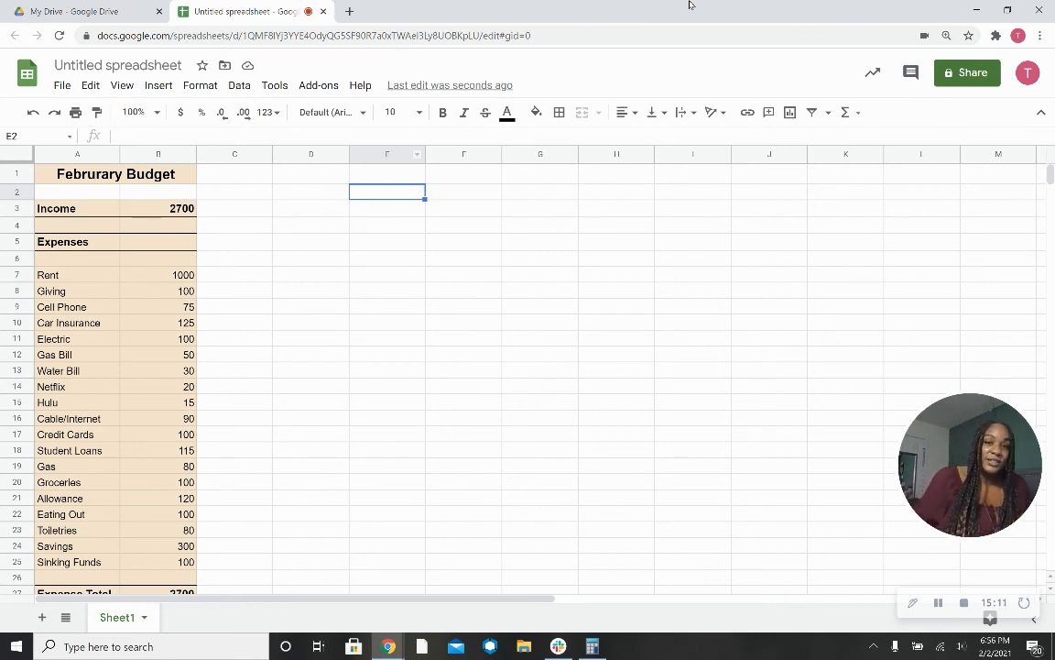
scroll(598, 330, down, 2)
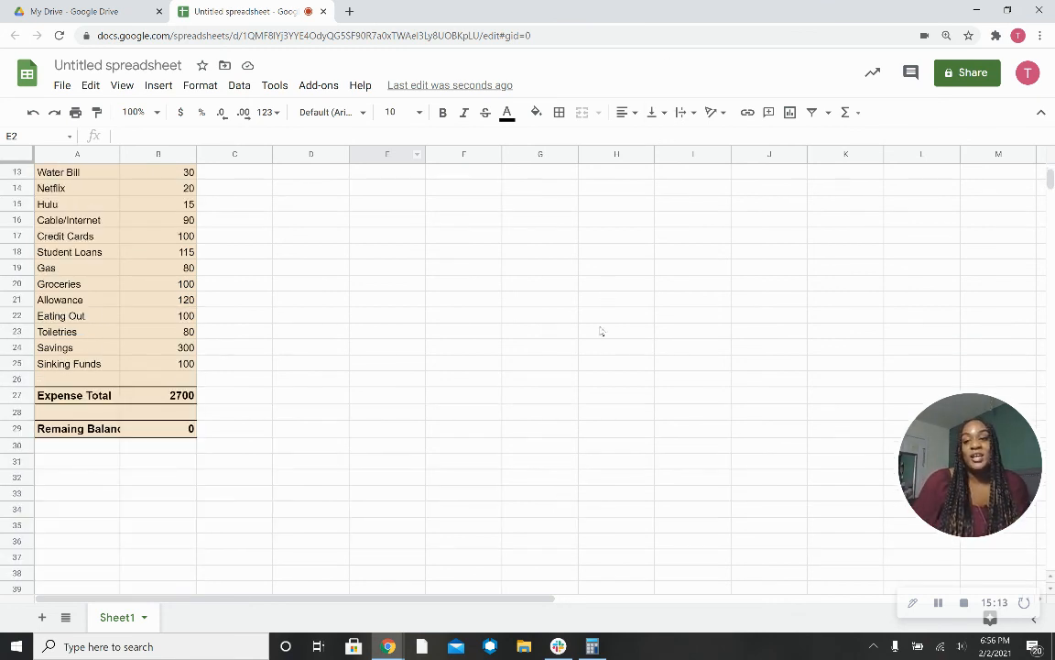
scroll(641, 333, up, 2)
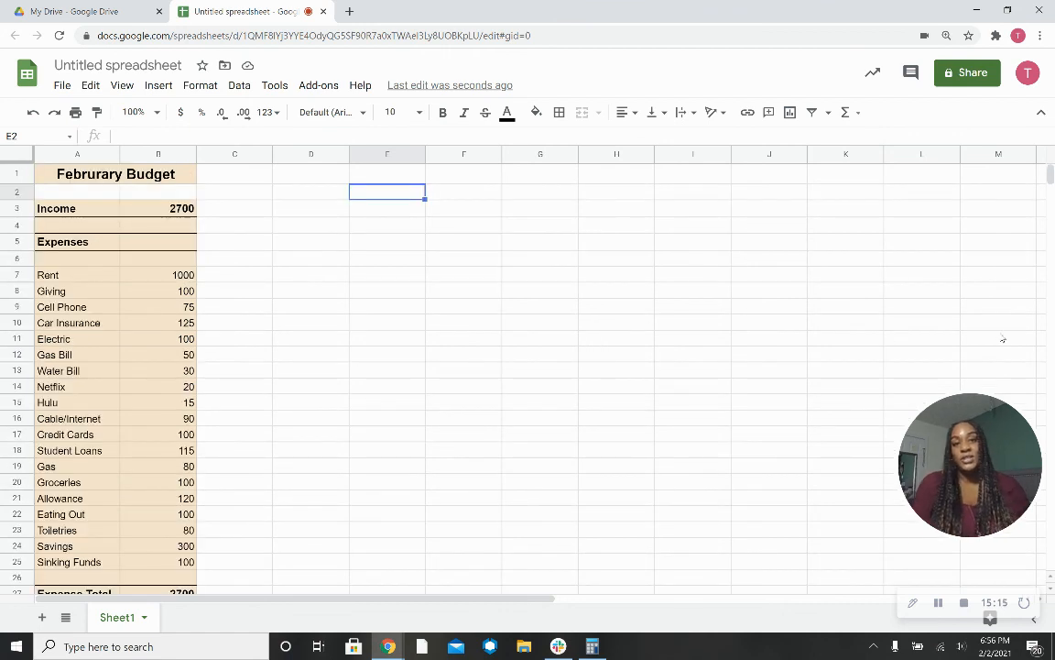